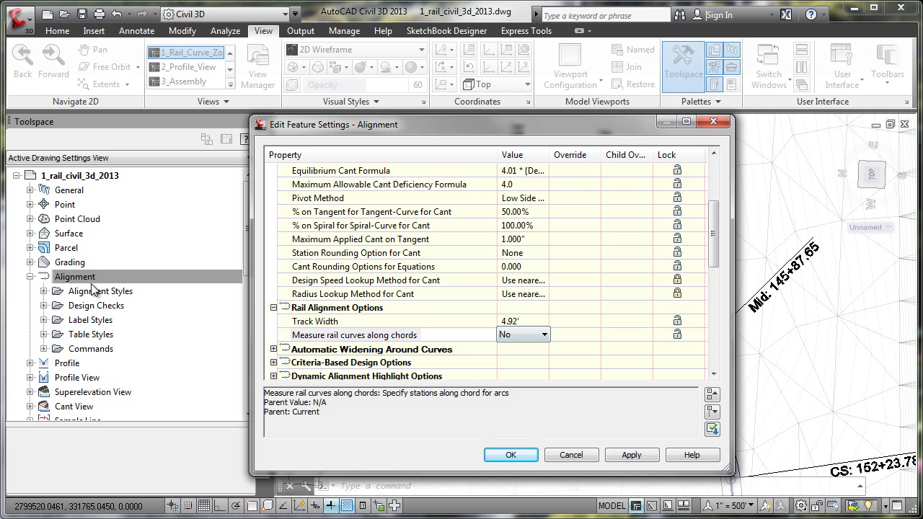
# Set Measure rail curves along chords to Yes in the alignment feature settings and apply the settings.
pyautogui.hotkey('alt', 'Down')
pyautogui.press('Return')
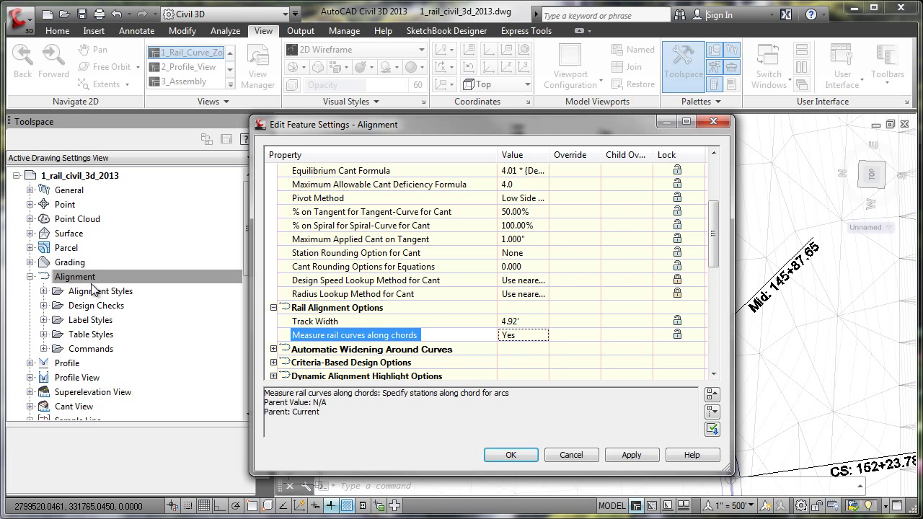
pyautogui.press('Return')
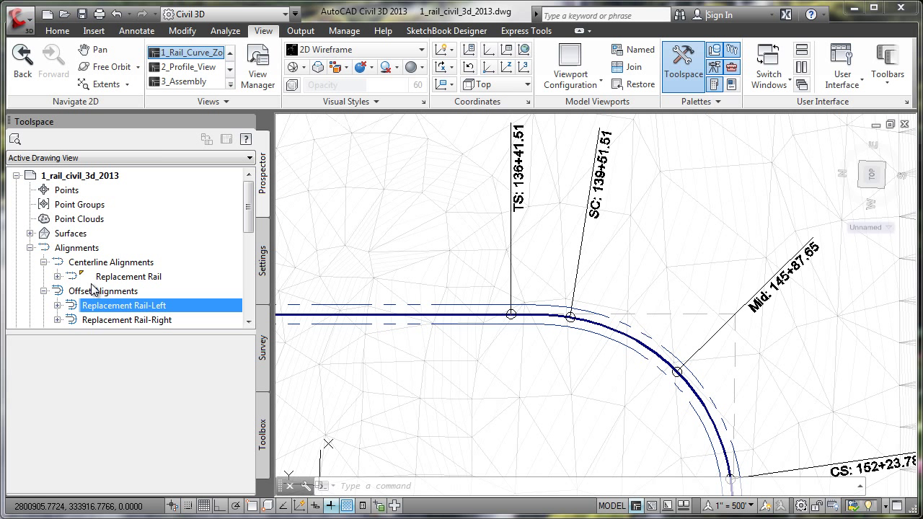
# Change the Replacement Rail centerline alignment's type to Rail in its alignment properties, applying the new alignment type.
pyautogui.scroll(-1, 92, 289)
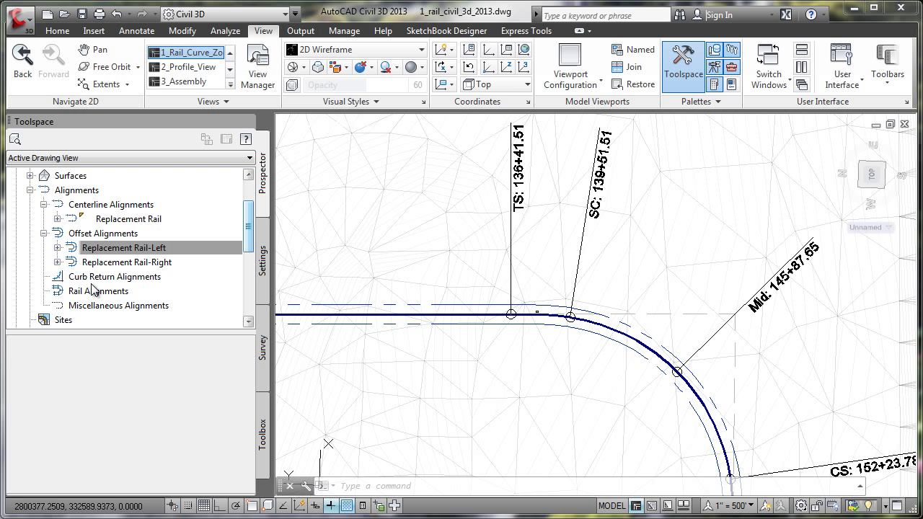
pyautogui.click(537, 312)
pyautogui.click(536, 313)
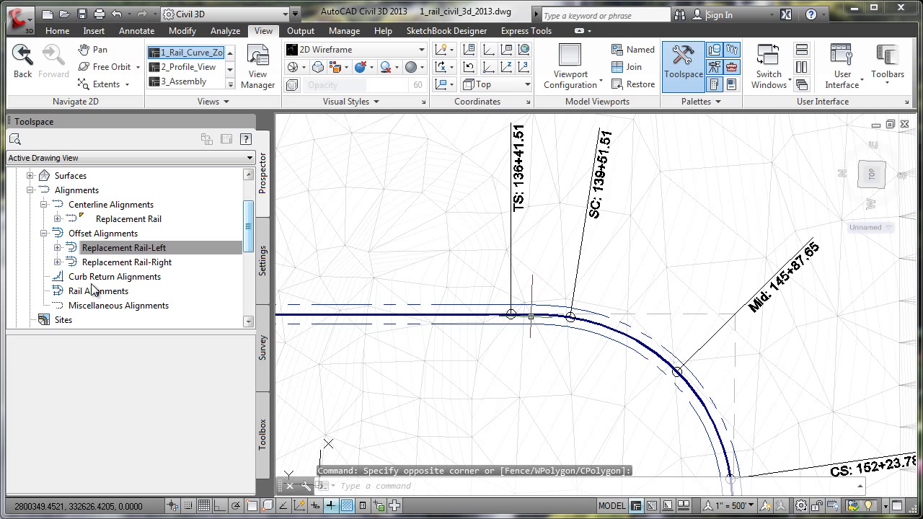
pyautogui.rightClick(157, 214)
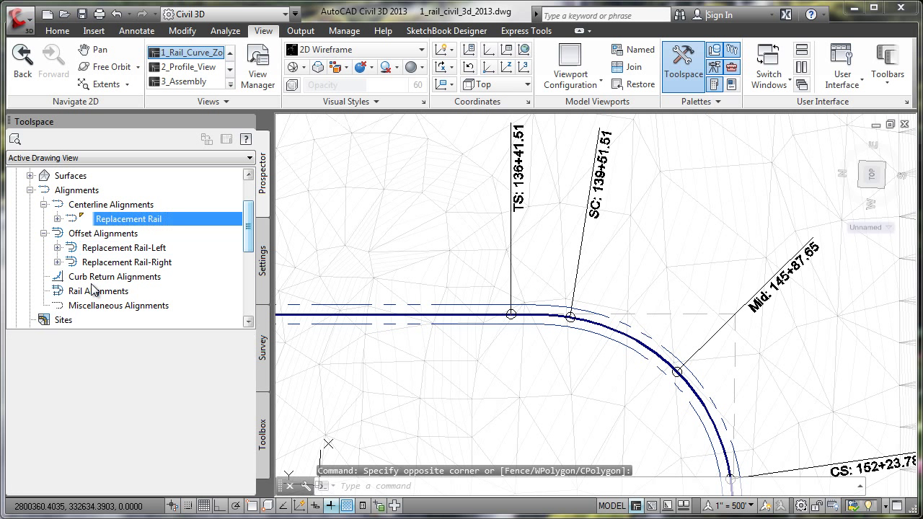
pyautogui.click(199, 326)
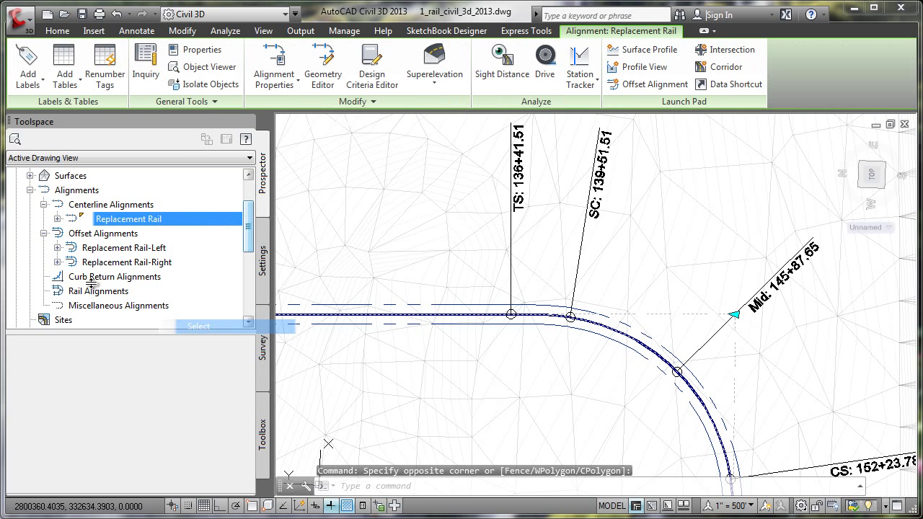
pyautogui.rightClick(436, 315)
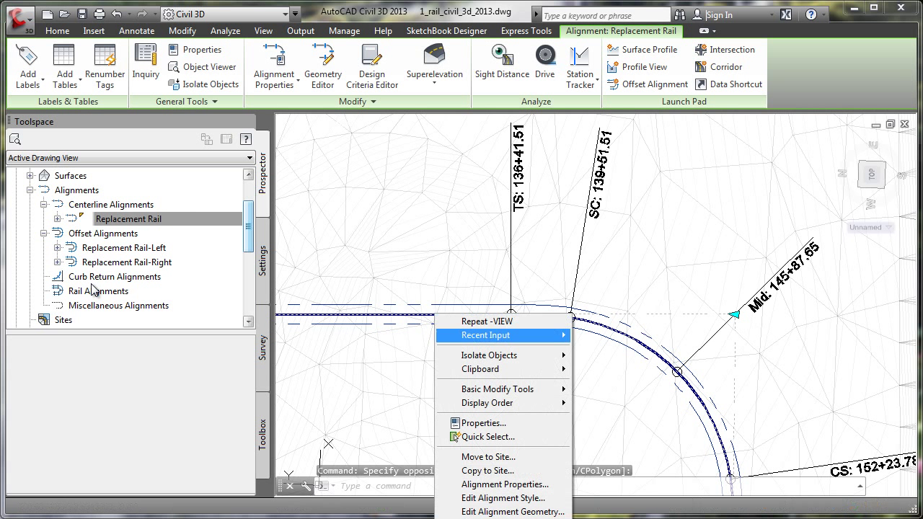
pyautogui.click(505, 485)
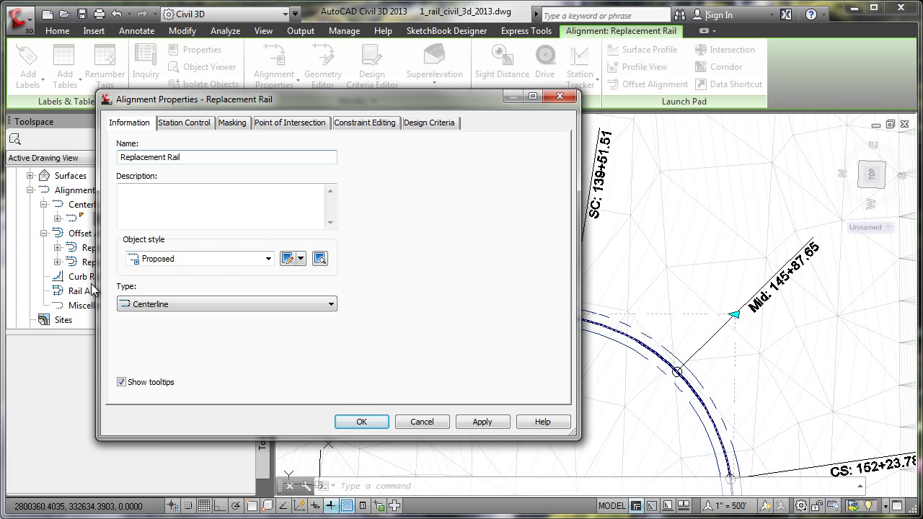
pyautogui.click(227, 304)
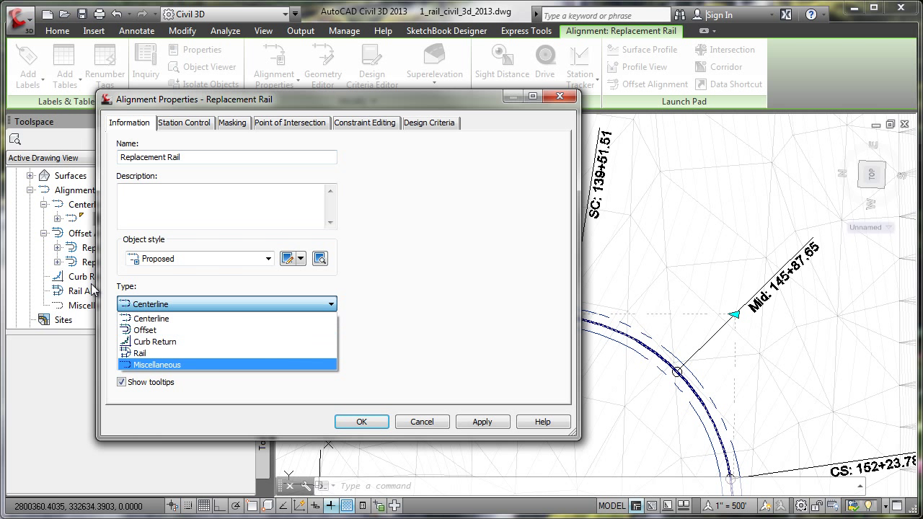
pyautogui.click(227, 353)
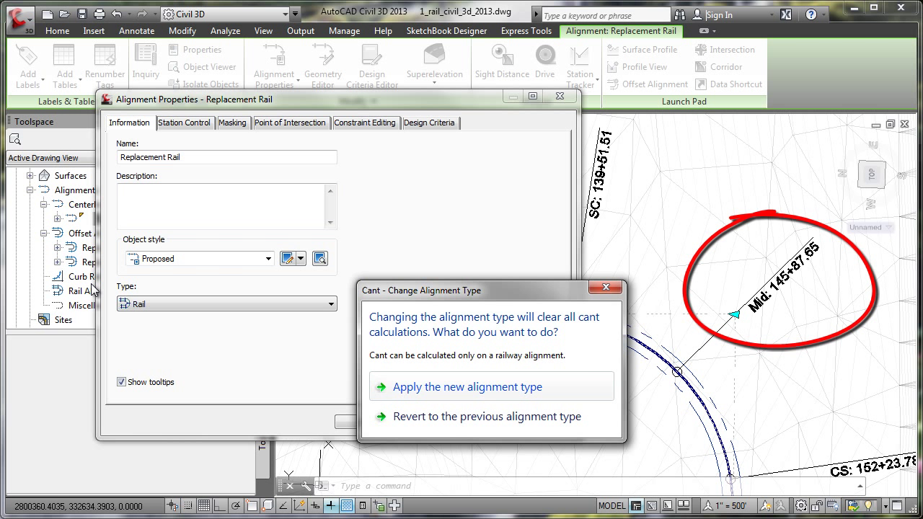
pyautogui.click(467, 387)
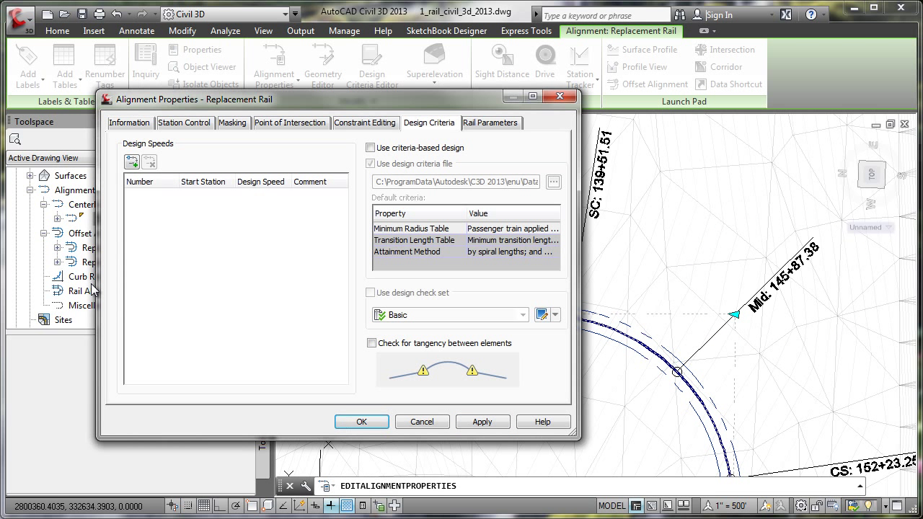
# Enable criteria-based design with a 60 mi/h design speed from station 100+00.00', using the _Autodesk Civil 3D Imperial Rail Cant Design Standards file.
pyautogui.press('space')
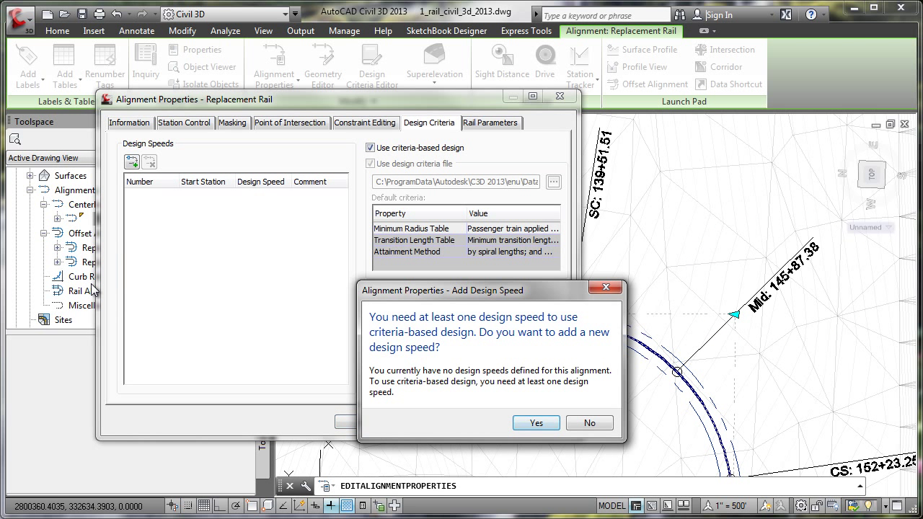
pyautogui.press('Return')
pyautogui.press('Tab')
pyautogui.press('space')
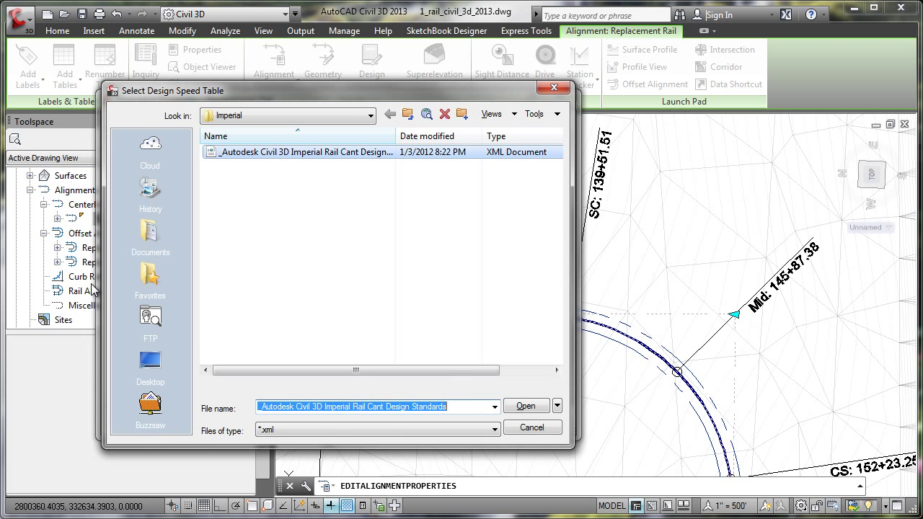
pyautogui.hotkey('shift', 'Tab')
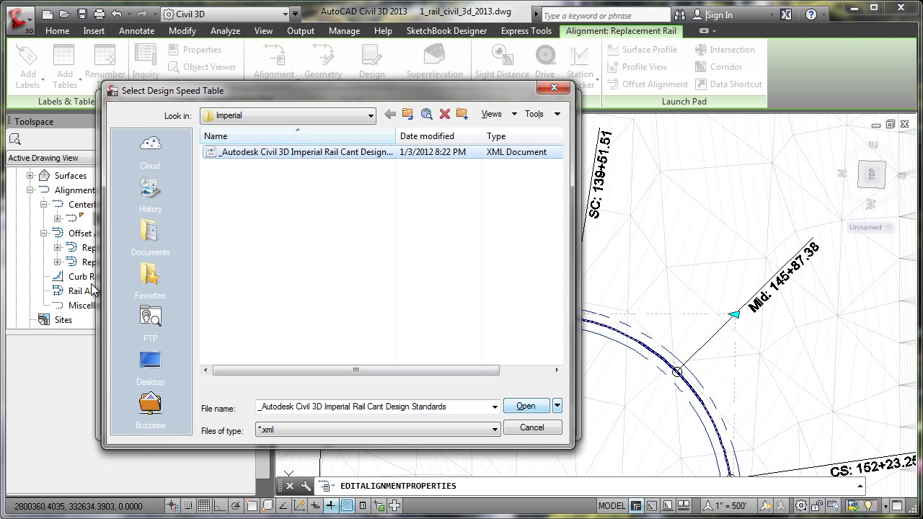
pyautogui.press('Return')
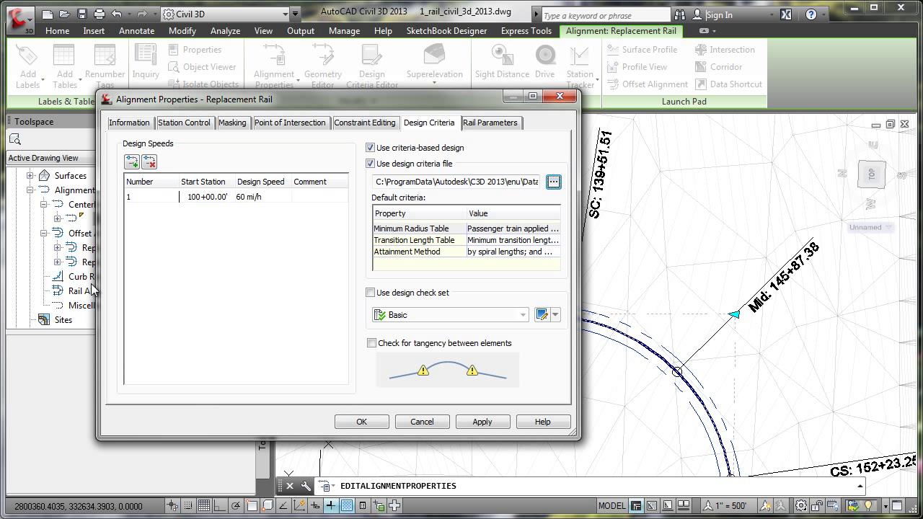
pyautogui.press('Return')
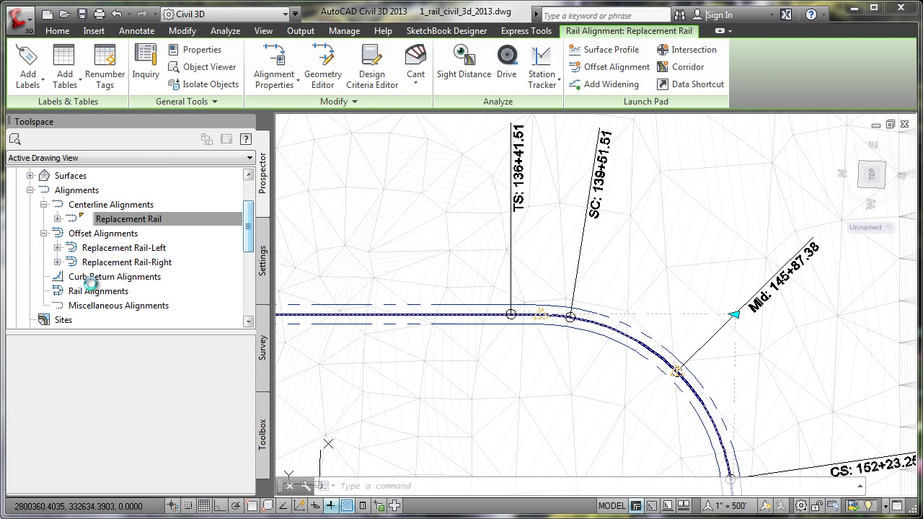
pyautogui.moveTo(578, 379); pyautogui.dragTo(554, 292, button='middle')
pyautogui.press('Escape')
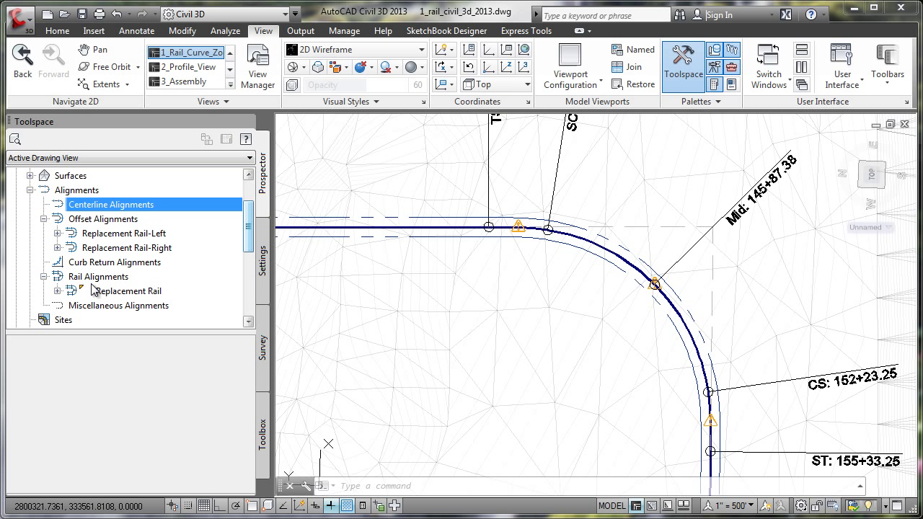
# Open the Replacement Rail alignment's geometry table and examine the design criteria warnings on its spiral-curve-spiral entities.
pyautogui.click(399, 227)
pyautogui.rightClick(399, 228)
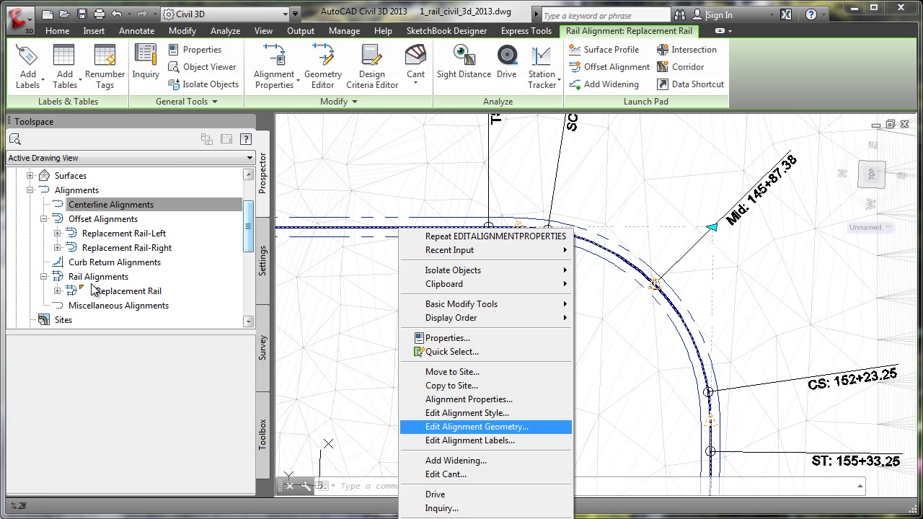
pyautogui.click(476, 426)
pyautogui.click(549, 161)
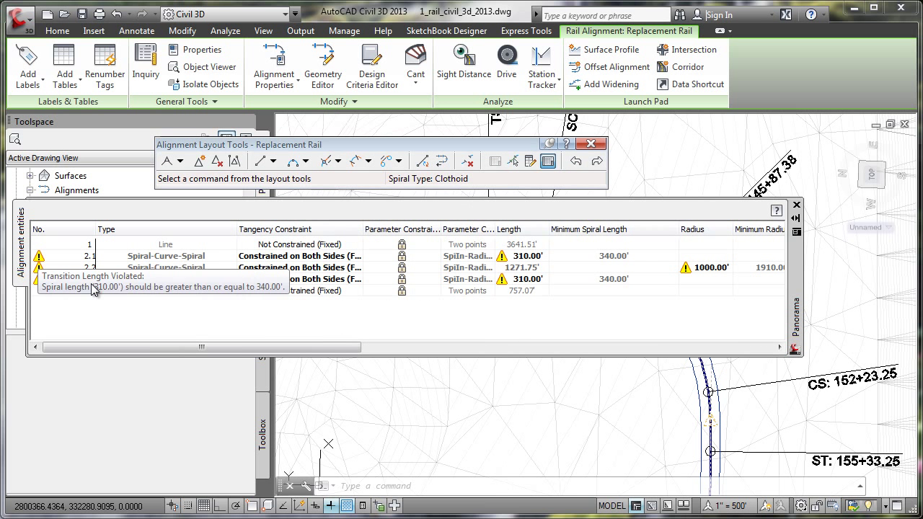
pyautogui.moveTo(39, 268)
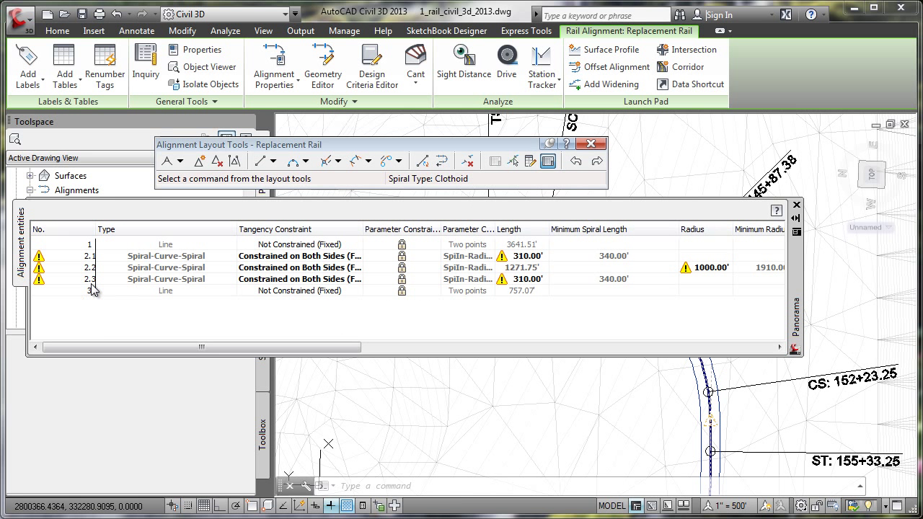
# Set the lengths of the entry spiral 2.1 and exit spiral 2.3 to 340 ft.
pyautogui.click(527, 256)
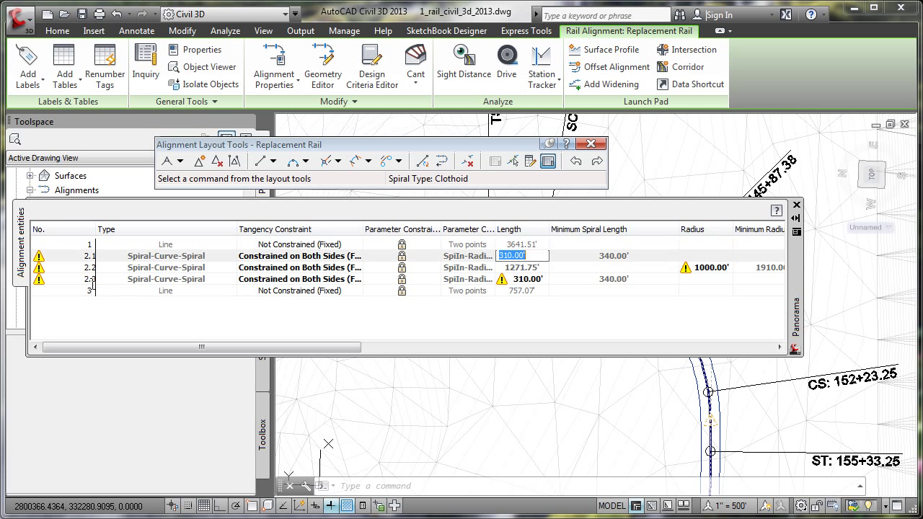
pyautogui.write('340')
pyautogui.press('Return')
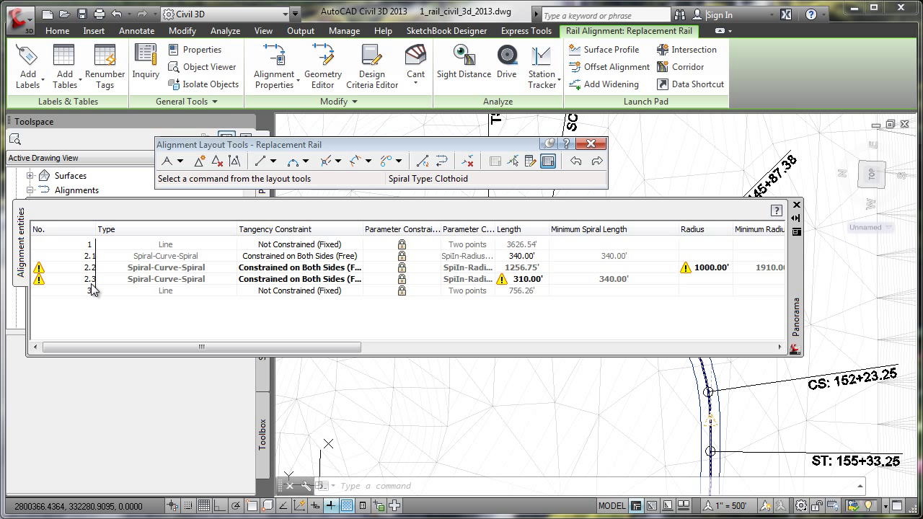
pyautogui.click(90, 281)
pyautogui.hotkey('shift', 'Home')
pyautogui.write('340')
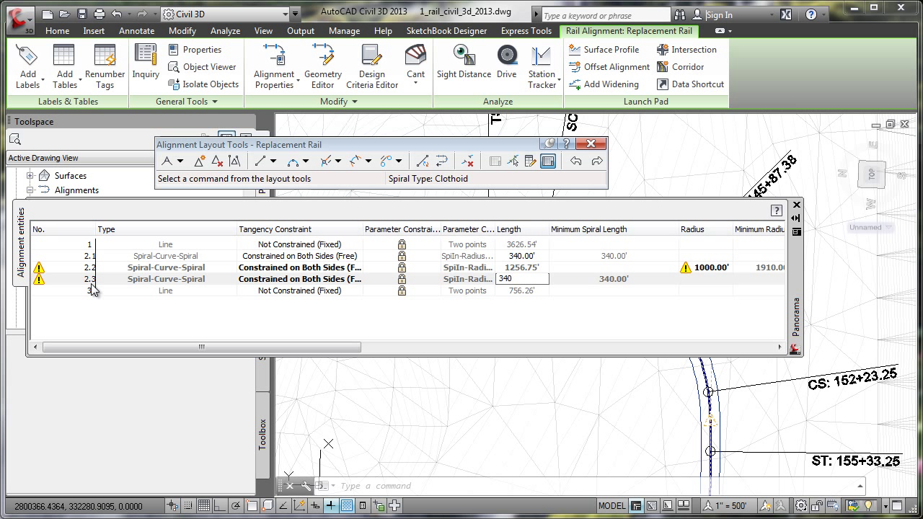
pyautogui.press('Return')
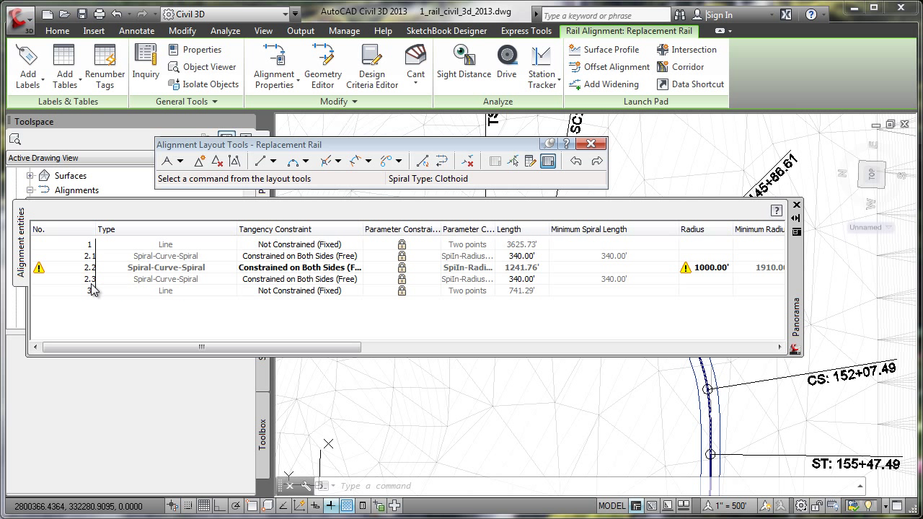
# Try to set the radius of curve 2.2 to 1910 ft.
pyautogui.press('Up')
pyautogui.press('Tab')
pyautogui.press('Tab')
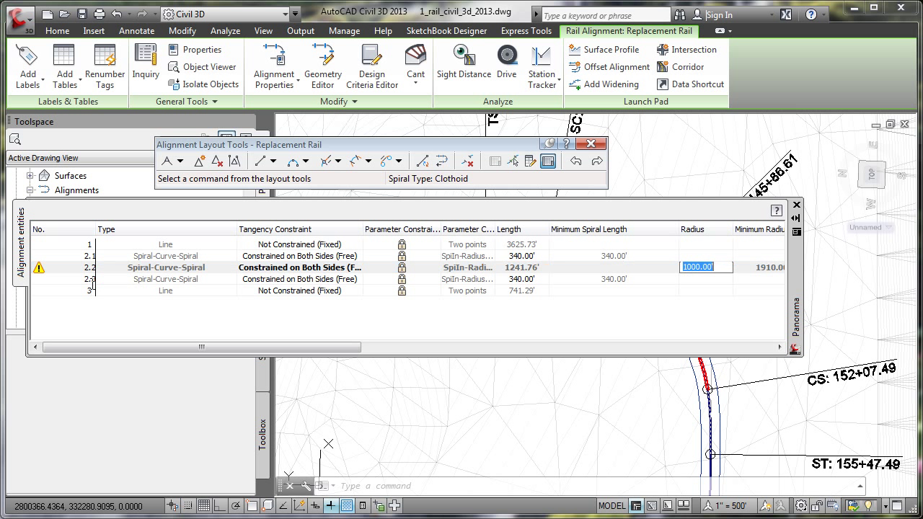
pyautogui.write('1910')
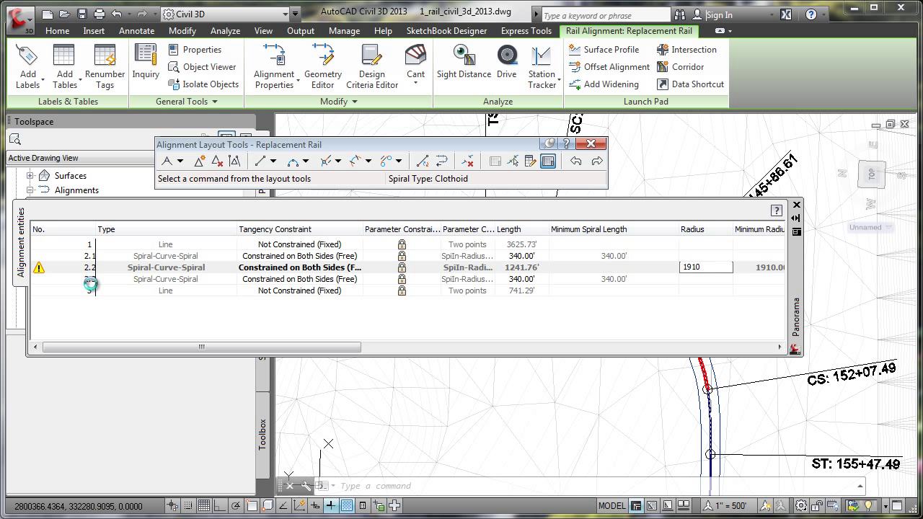
pyautogui.press('Return')
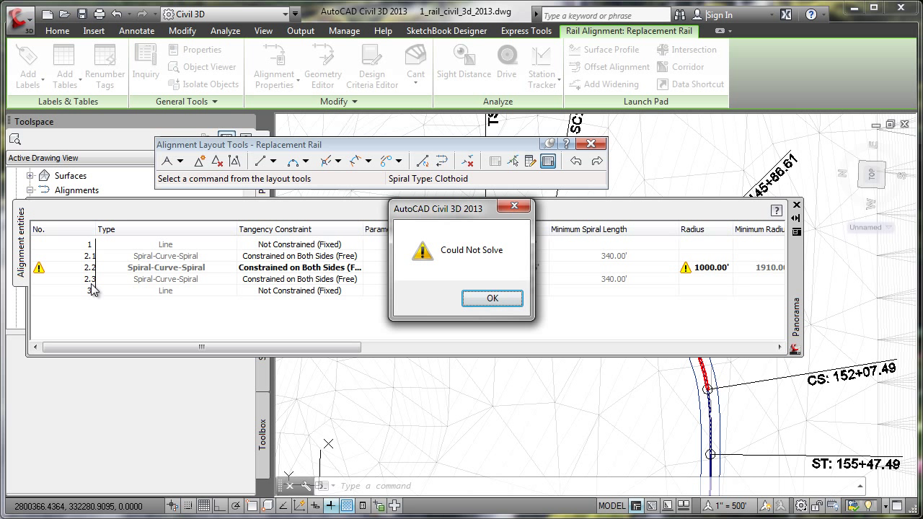
pyautogui.press('Return')
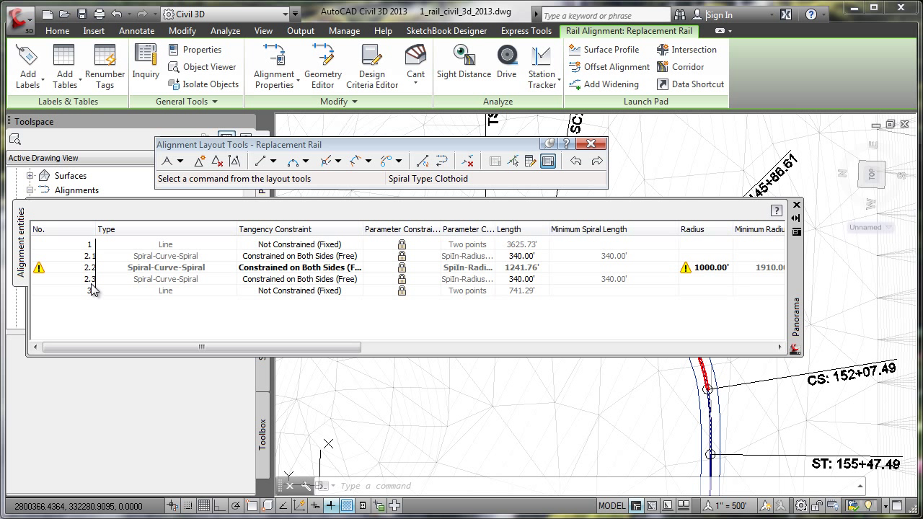
# Set the lengths of spirals 2.1 and 2.3 back to 310 ft and close the alignment geometry editor.
pyautogui.press('Tab')
pyautogui.press('Return')
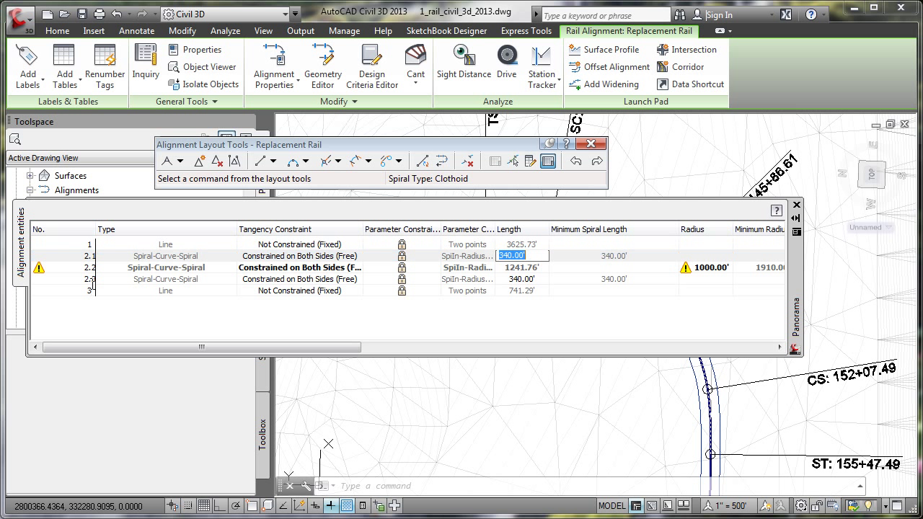
pyautogui.write('310')
pyautogui.press('Return')
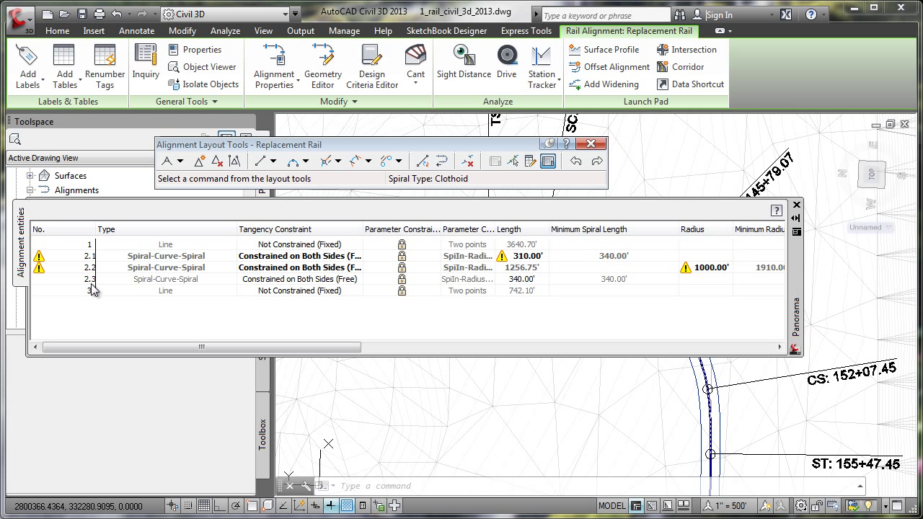
pyautogui.click(91, 284)
pyautogui.click(91, 284)
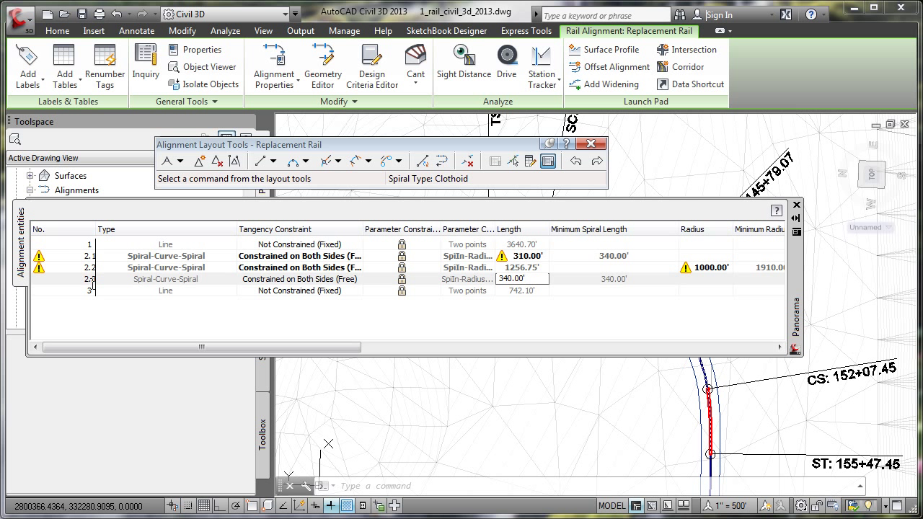
pyautogui.hotkey('ctrl', 'a')
pyautogui.write('310')
pyautogui.press('Return')
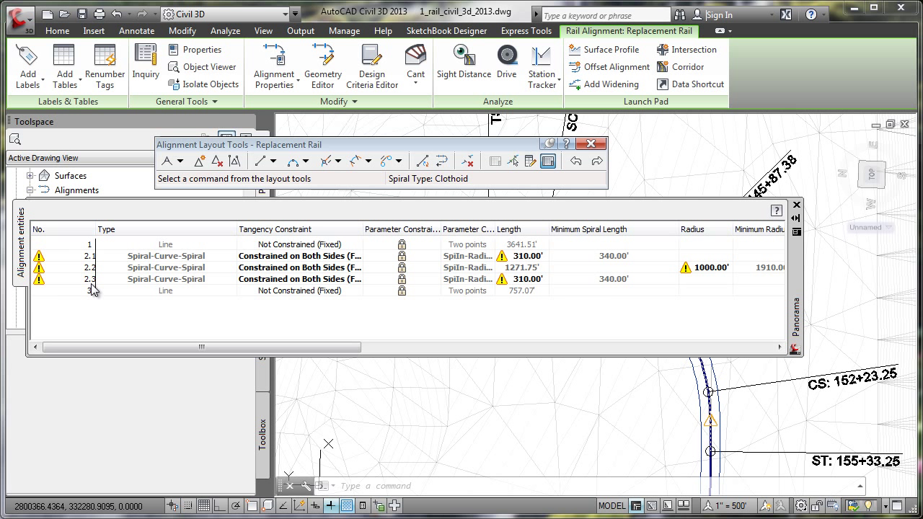
pyautogui.click(797, 206)
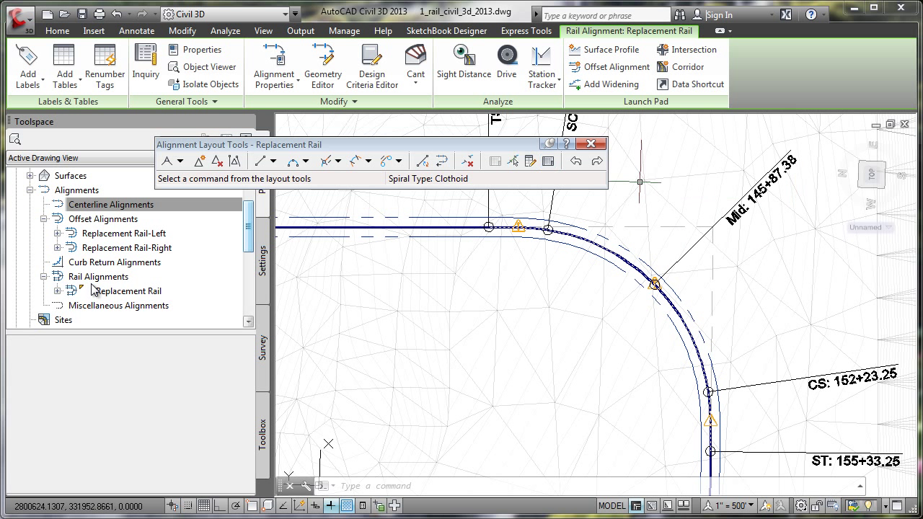
pyautogui.press('Escape')
pyautogui.press('Escape')
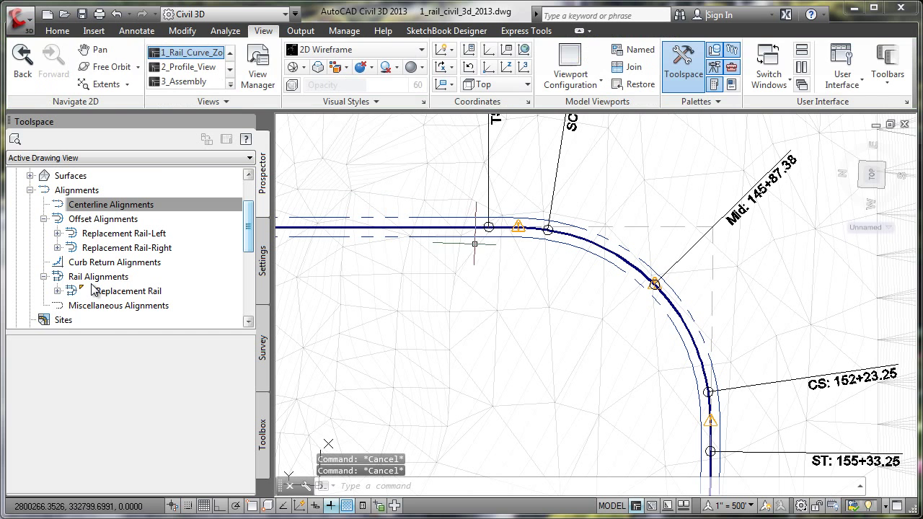
# Open the Replacement Rail alignment's properties and add two more design speed entries.
pyautogui.click(471, 227)
pyautogui.rightClick(471, 228)
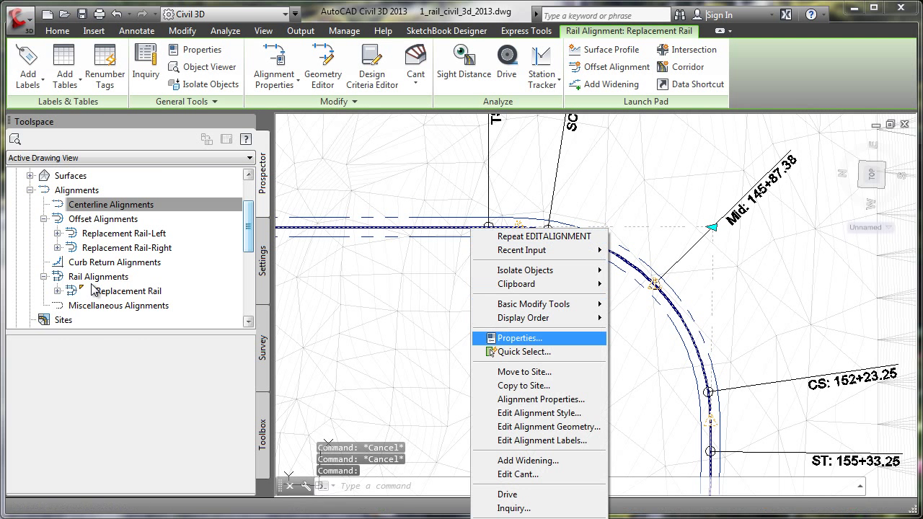
pyautogui.click(540, 400)
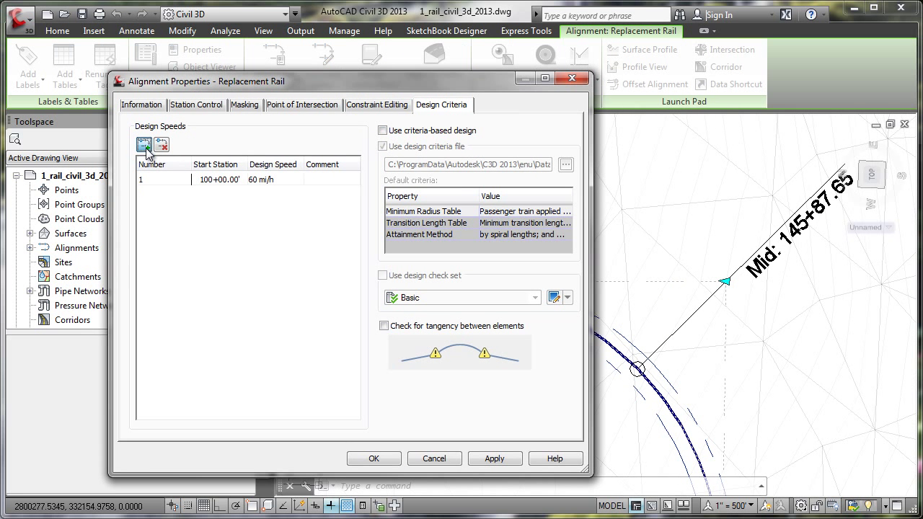
pyautogui.click(144, 145)
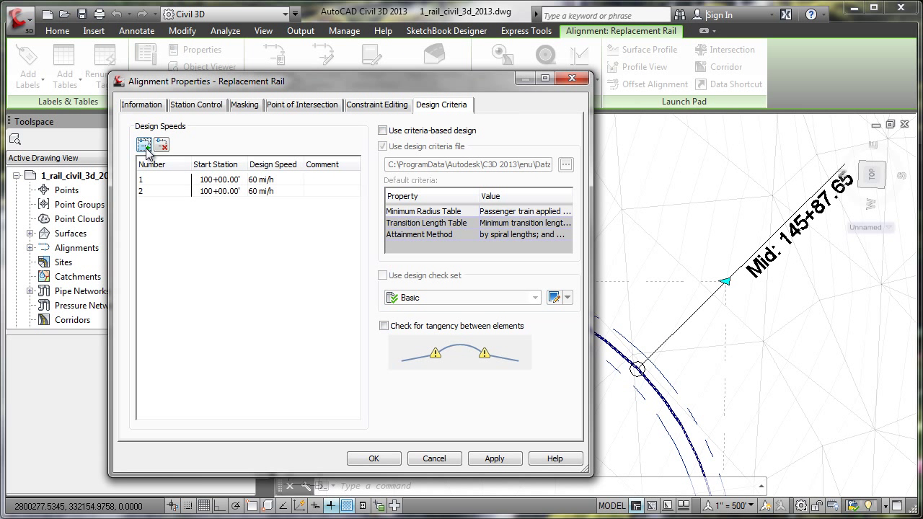
pyautogui.click(146, 147)
# Set the start station of design speed 2 to 136+41.50, at the start of the entry spiral.
pyautogui.click(189, 192)
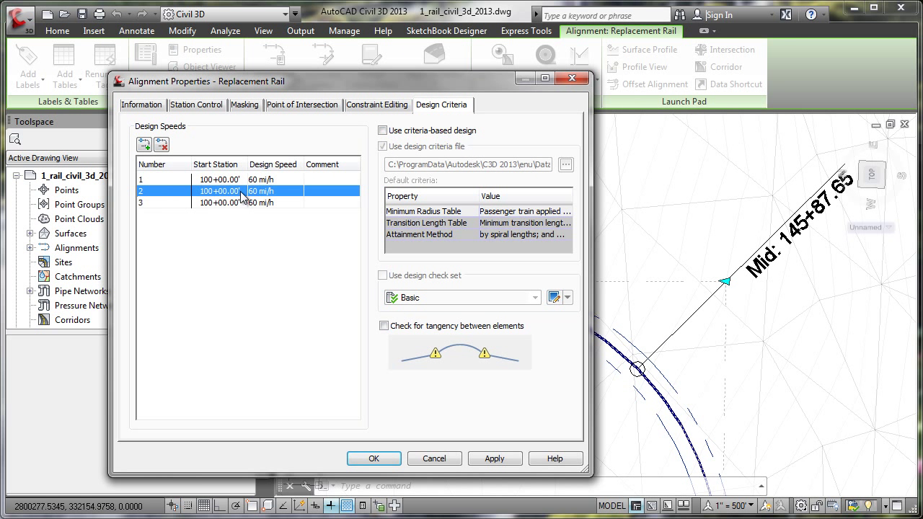
pyautogui.click(219, 191)
pyautogui.click(244, 192)
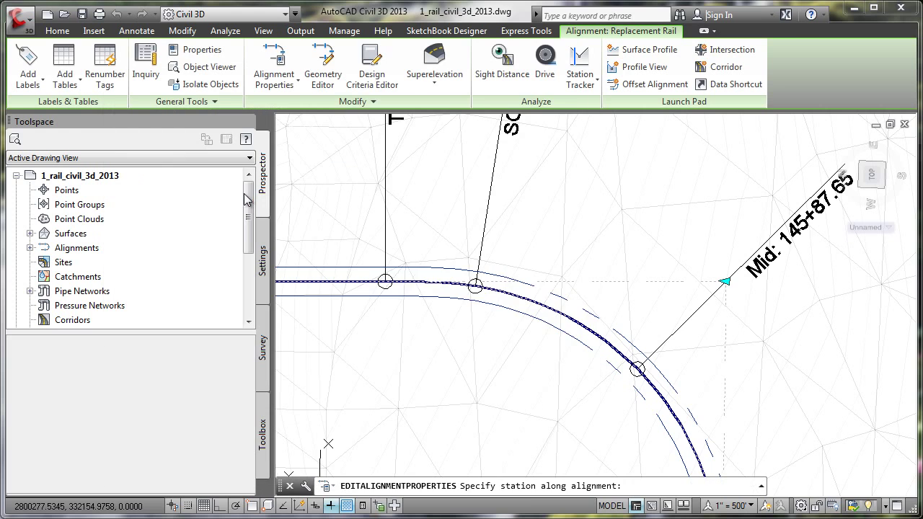
pyautogui.moveTo(447, 327)
pyautogui.mouseDown(button='middle')
pyautogui.moveTo(459, 393)
pyautogui.moveTo(534, 423)
pyautogui.mouseUp(button='middle')
pyautogui.scroll(-4, 498, 418)
pyautogui.scroll(4, 490, 386)
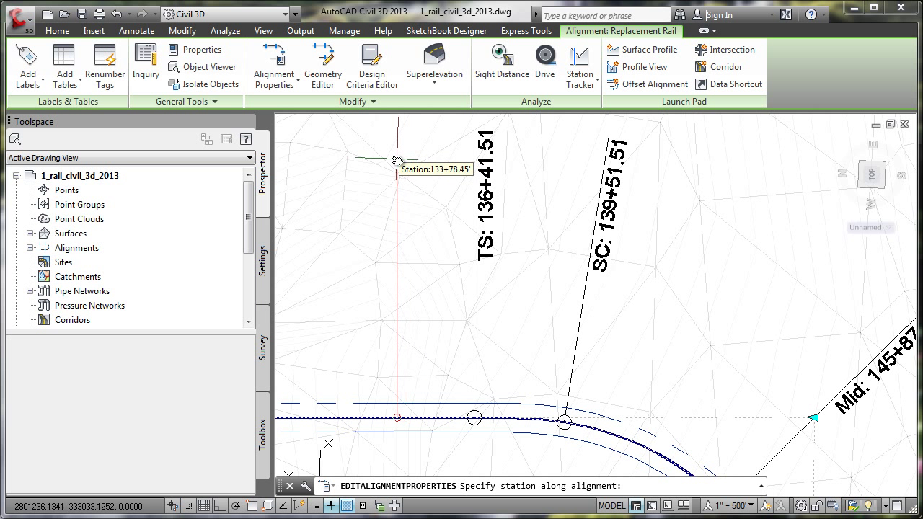
pyautogui.write('13641.2')
pyautogui.press('BackSpace')
pyautogui.write('50')
pyautogui.press('Return')
# Set design speed 3 to start at station 155+33.26, set design speed 2 to 30 mi/h, and accept the alignment properties.
pyautogui.click(234, 192)
pyautogui.click(224, 191)
pyautogui.click(244, 192)
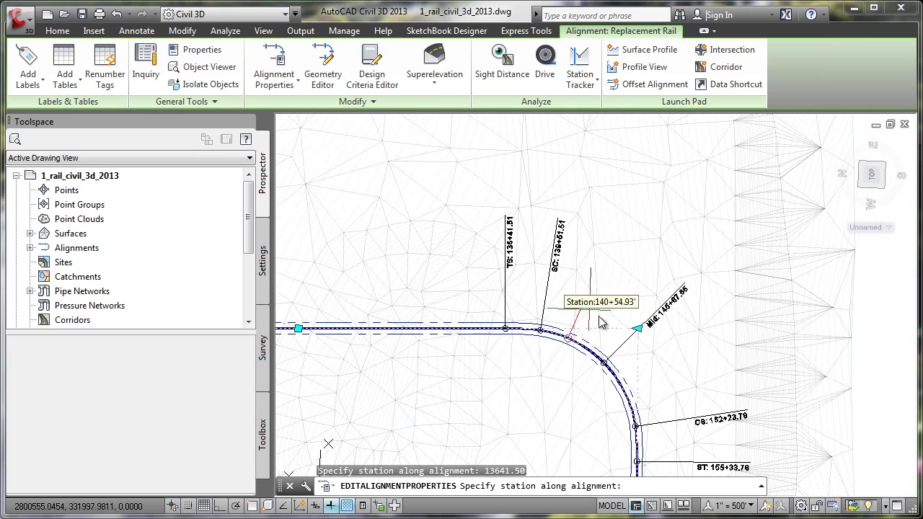
pyautogui.moveTo(608, 400); pyautogui.dragTo(543, 310, button='middle')
pyautogui.scroll(5, 635, 350)
pyautogui.click(619, 337)
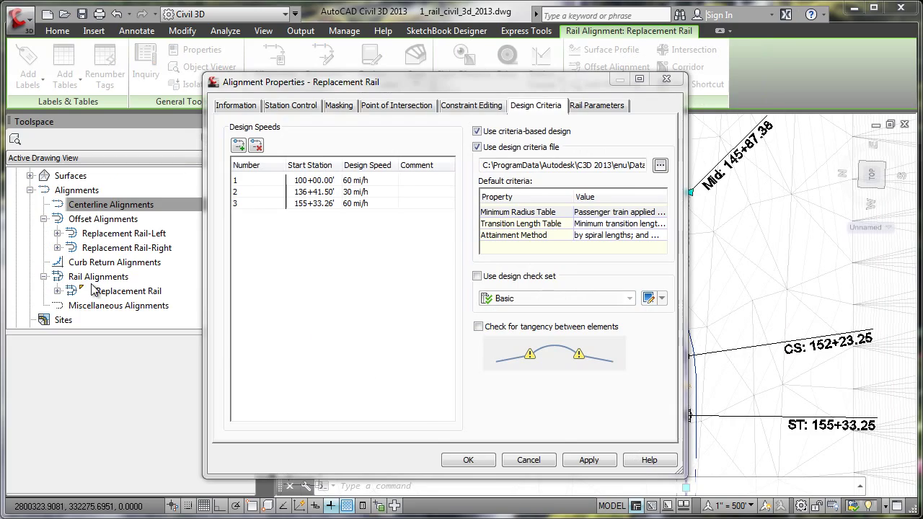
pyautogui.press('Down')
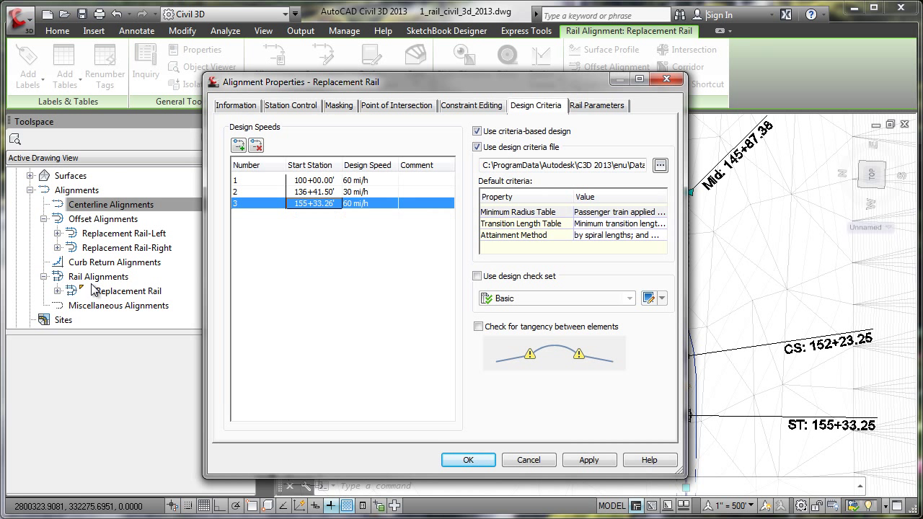
pyautogui.press('Up')
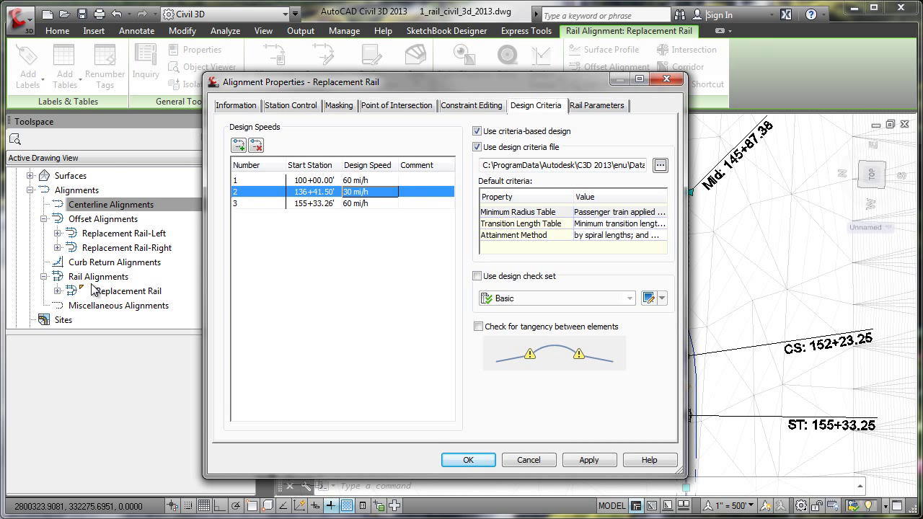
pyautogui.press('Return')
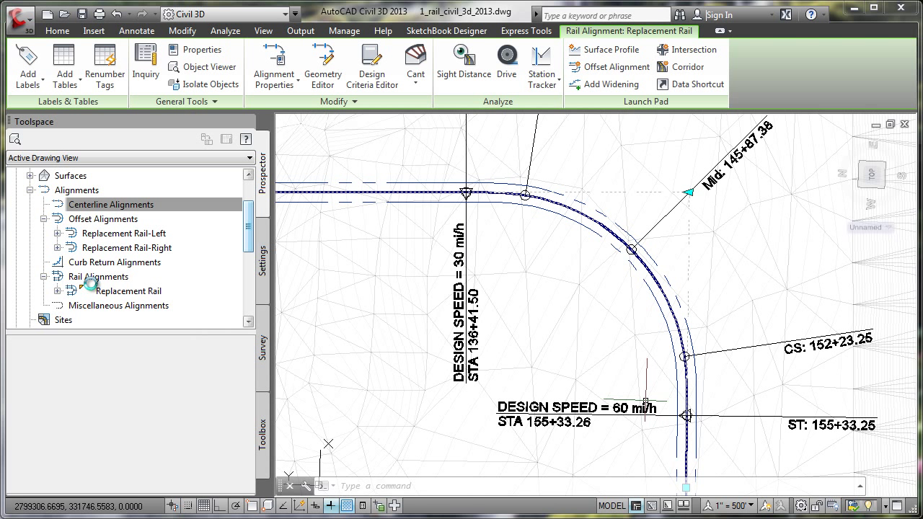
pyautogui.press('Escape')
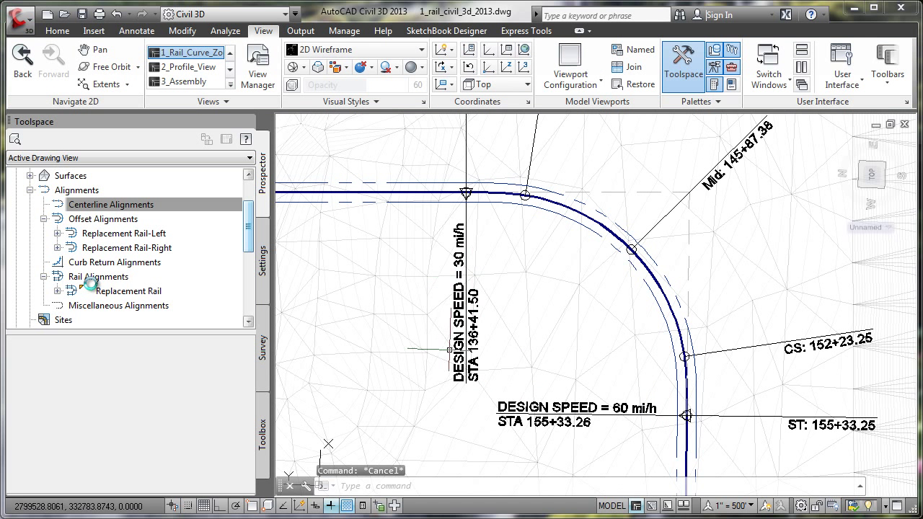
# Reopen the Replacement Rail geometry table and check the spiral lengths, radius and design speeds against the minimum values.
pyautogui.click(653, 280)
pyautogui.rightClick(654, 282)
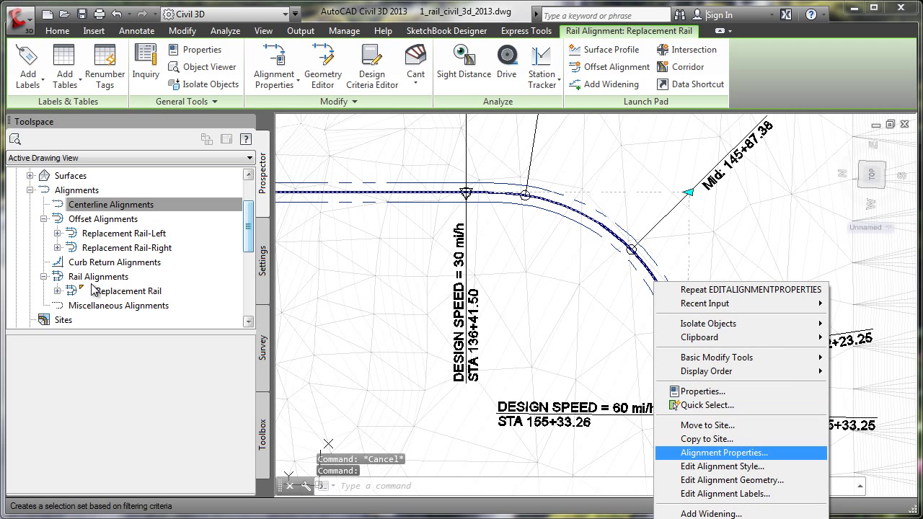
pyautogui.click(724, 452)
pyautogui.rightClick(588, 222)
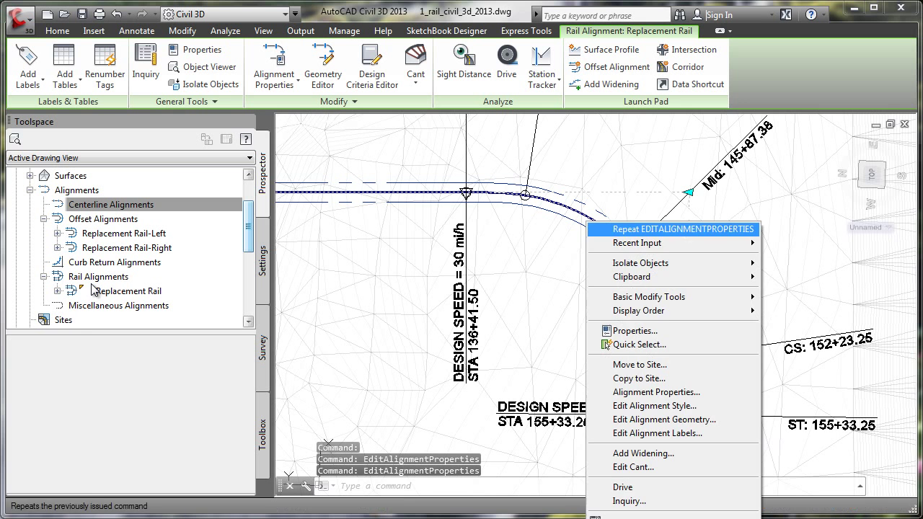
pyautogui.click(663, 420)
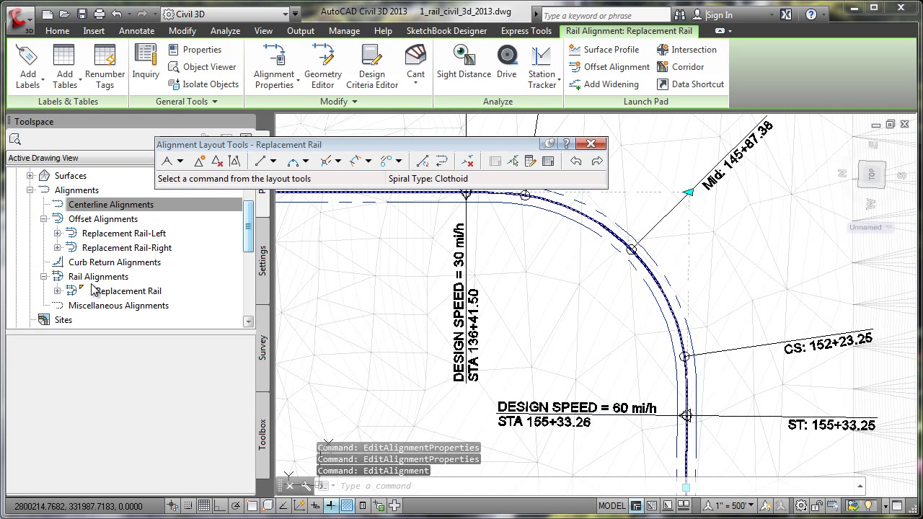
pyautogui.click(548, 160)
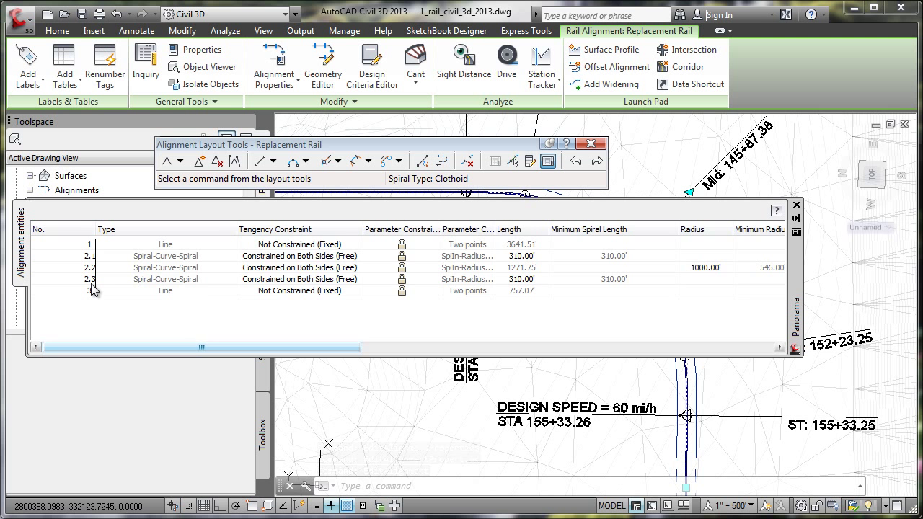
pyautogui.hscroll(5, 92, 289)
pyautogui.hscroll(4, 92, 289)
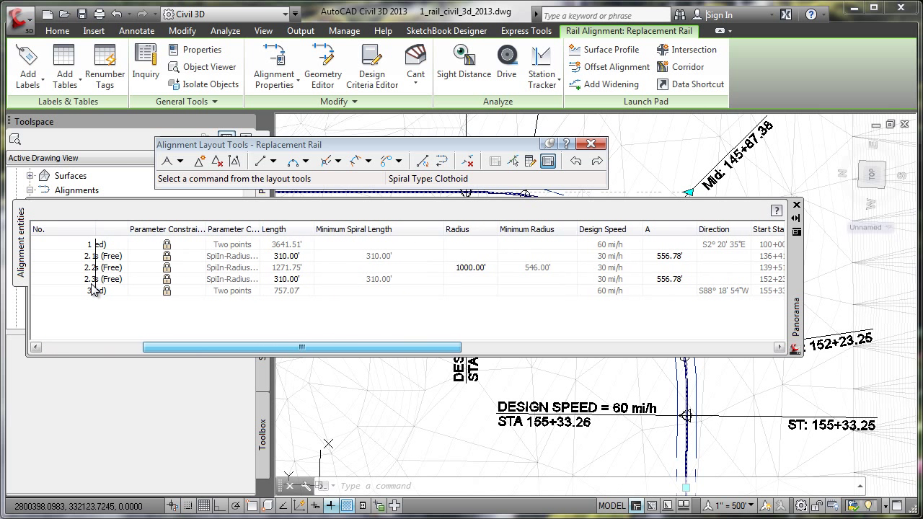
pyautogui.hscroll(5, 92, 289)
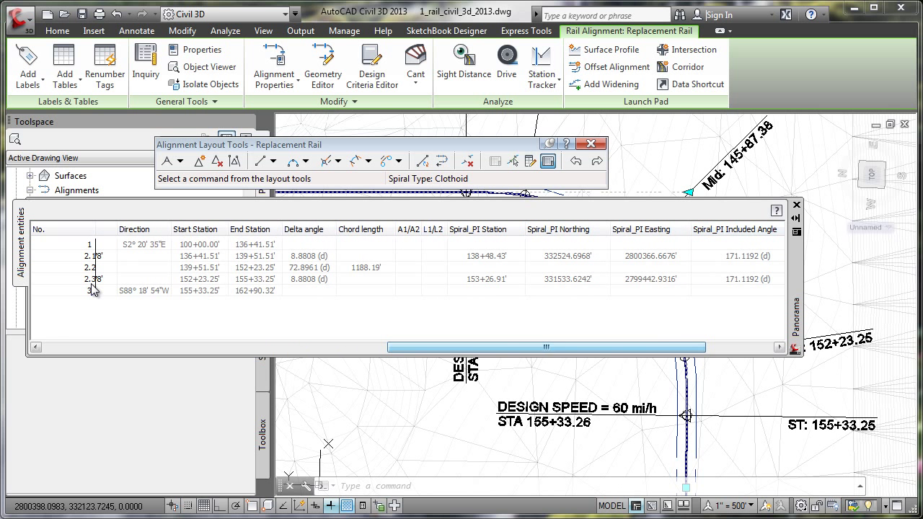
pyautogui.click(796, 206)
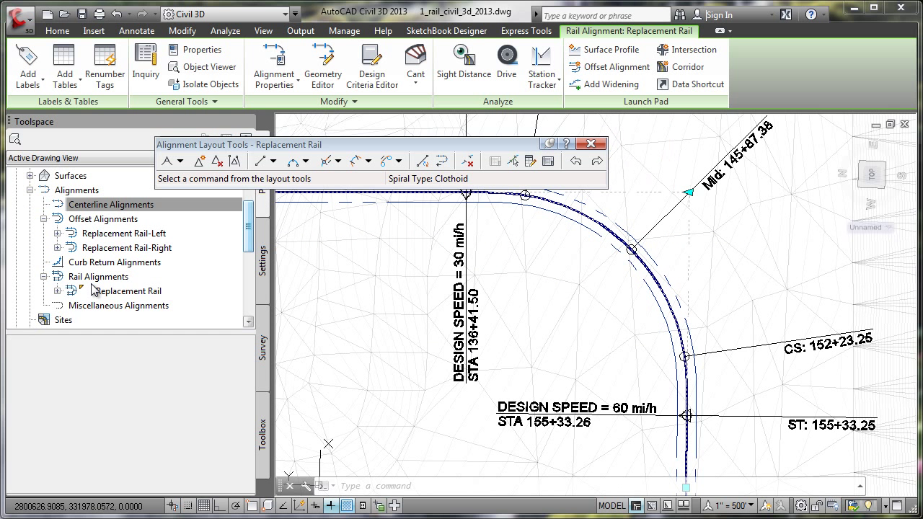
pyautogui.press('Escape')
pyautogui.press('Escape')
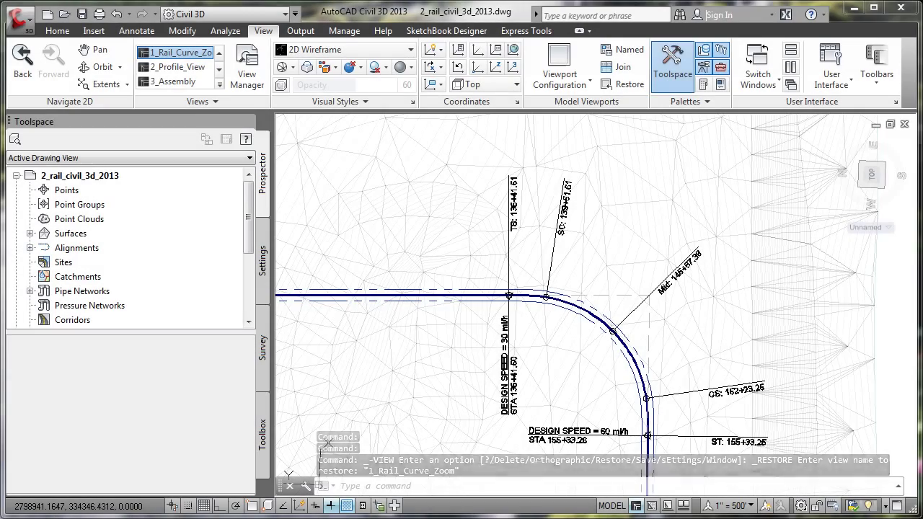
# Restore the 3_Assembly view and review the Rail Assembly's construction properties, keeping Railway as its assembly type.
pyautogui.click(189, 85)
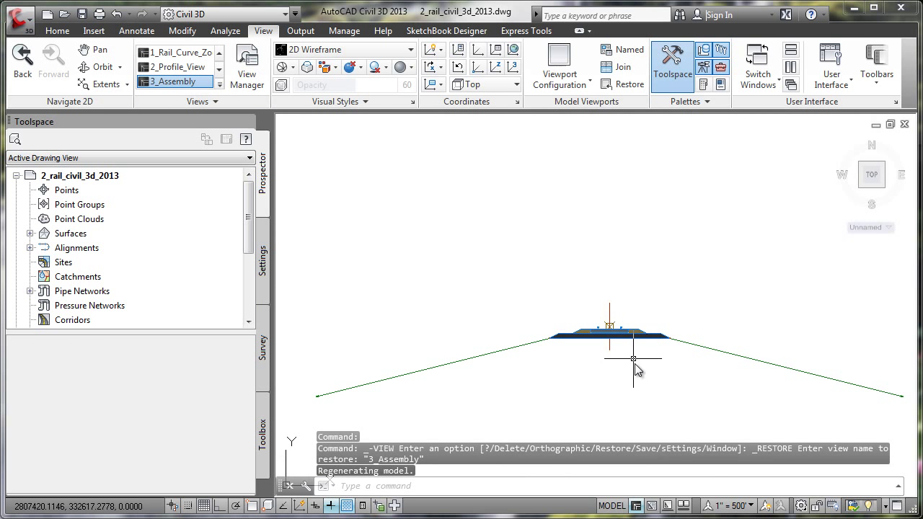
pyautogui.click(611, 308)
pyautogui.rightClick(610, 308)
pyautogui.click(705, 436)
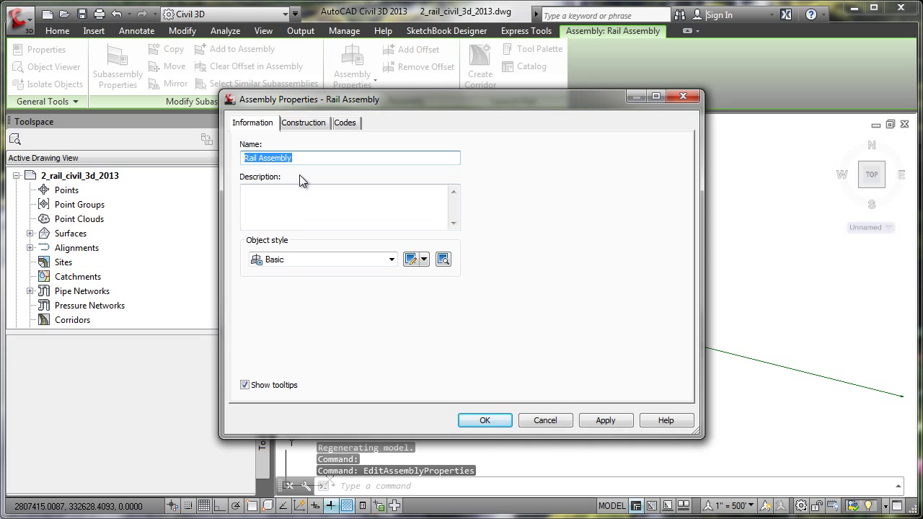
pyautogui.click(306, 124)
pyautogui.click(299, 162)
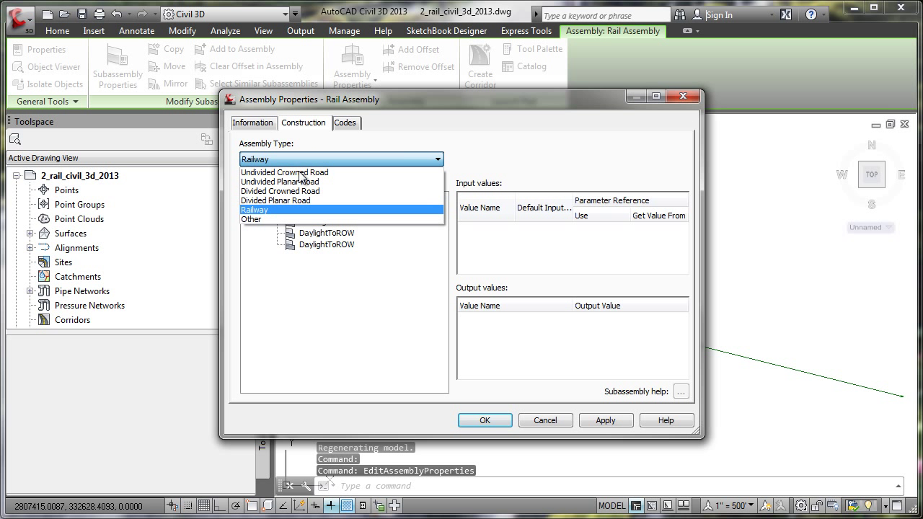
pyautogui.click(364, 211)
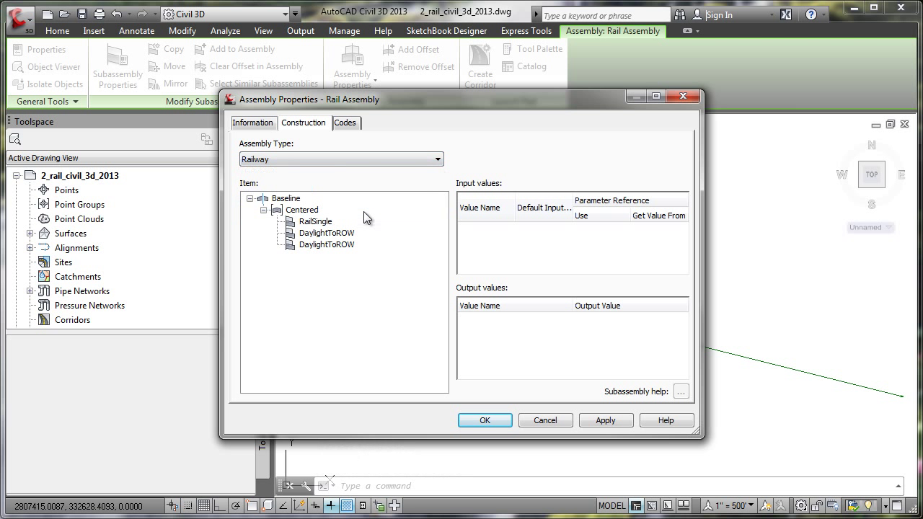
pyautogui.click(503, 421)
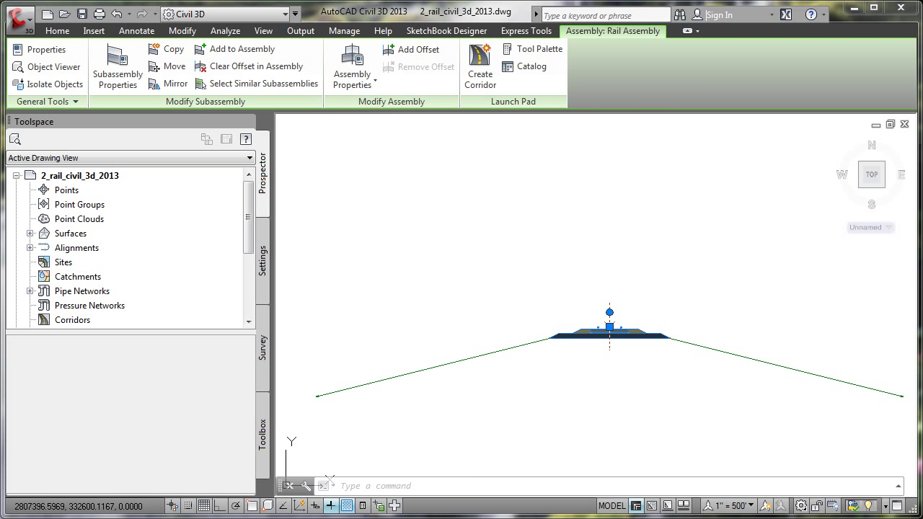
# Restore the 1_Rail_Curve_Zoom view and start a new corridor named Railway Corridor.
pyautogui.click(264, 31)
pyautogui.click(175, 53)
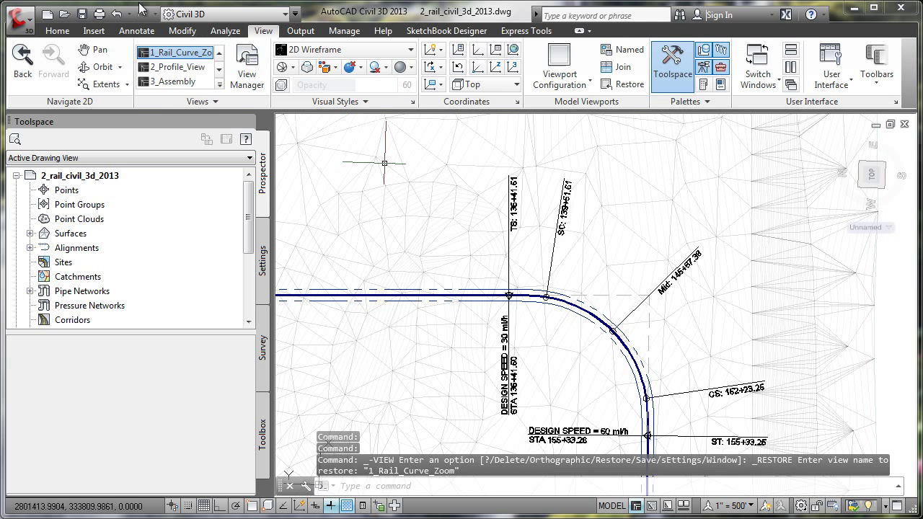
pyautogui.click(52, 31)
pyautogui.click(295, 85)
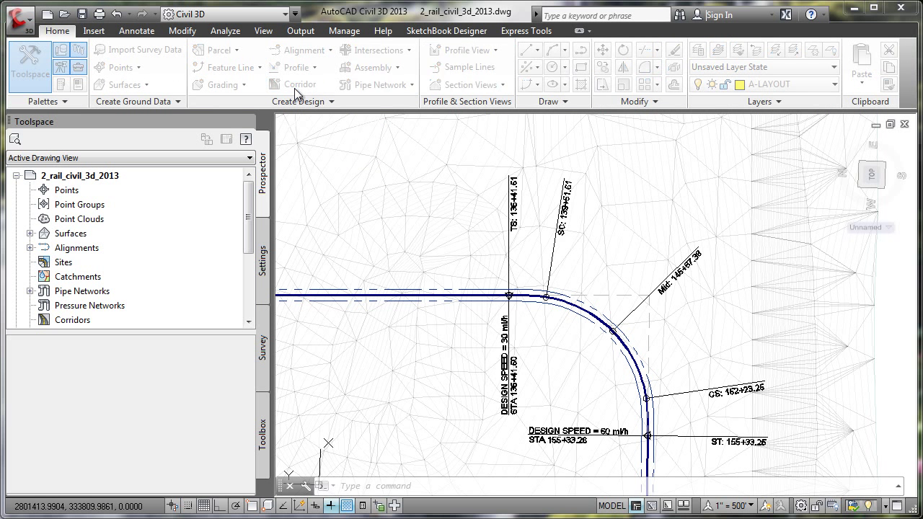
pyautogui.press('BackSpace')
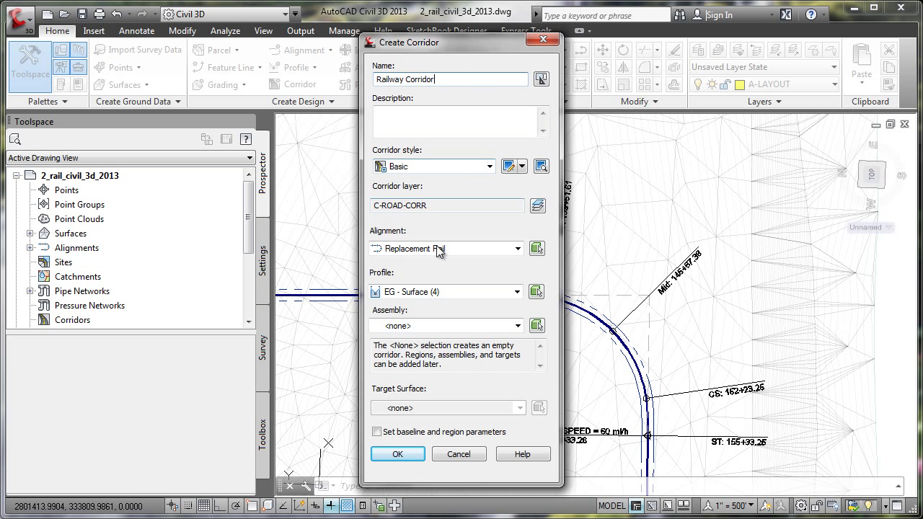
# Set the corridor's profile to Layout (2), its assembly to Rail Assembly and its target surface to EG.
pyautogui.click(455, 292)
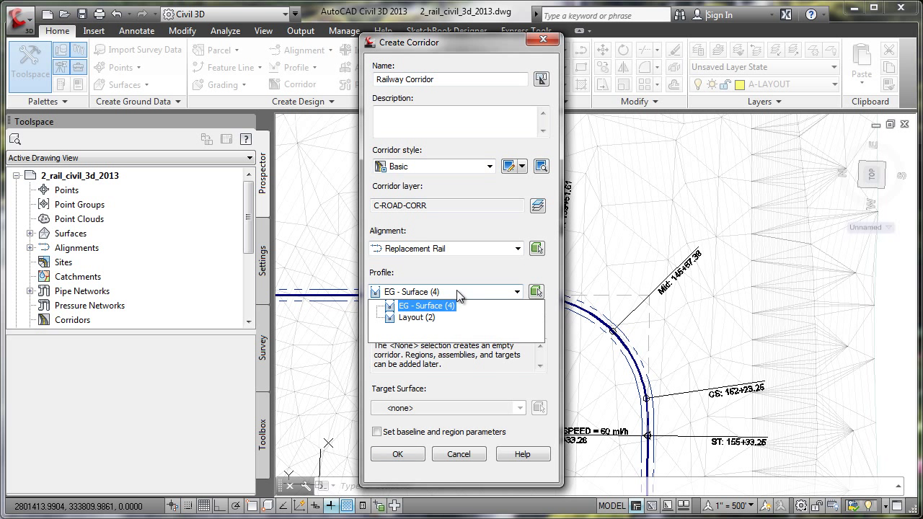
pyautogui.click(432, 317)
pyautogui.click(435, 323)
pyautogui.click(440, 357)
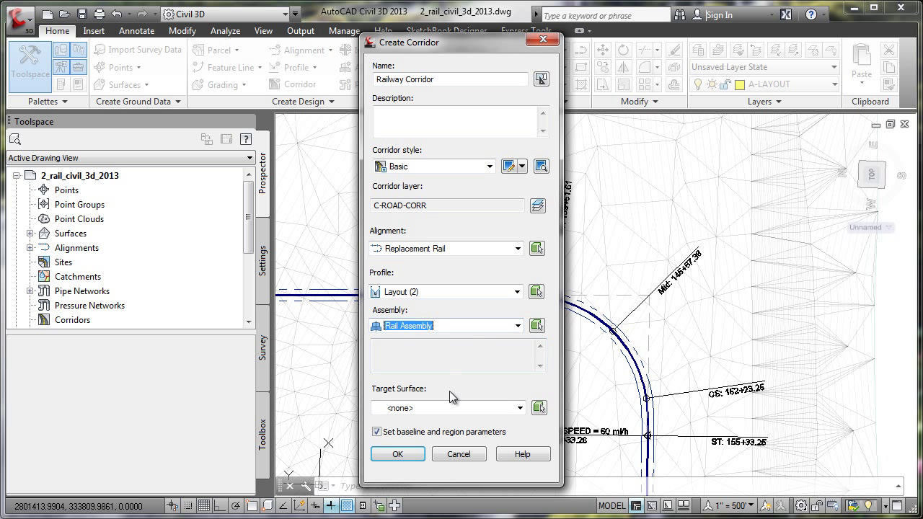
pyautogui.click(455, 408)
pyautogui.click(410, 437)
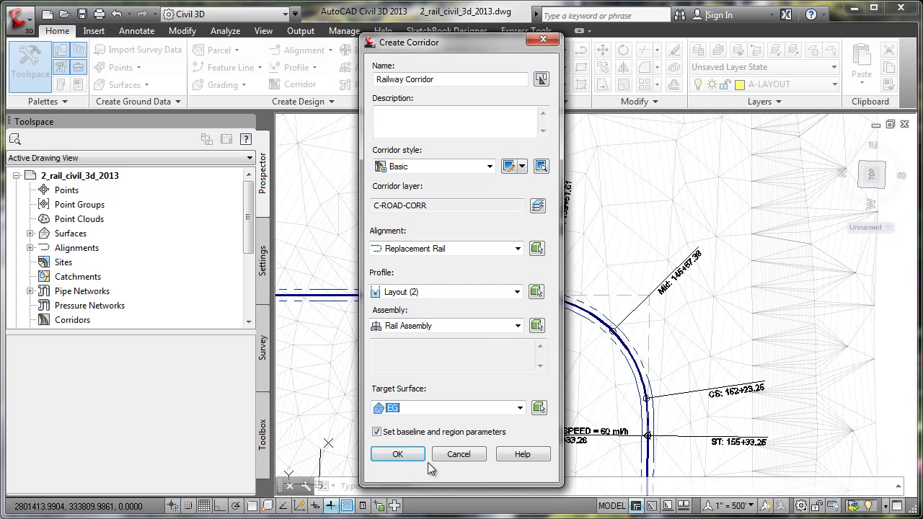
# Create the corridor, accepting its baseline and region parameters unchanged.
pyautogui.click(411, 455)
pyautogui.moveTo(533, 219); pyautogui.dragTo(355, 45)
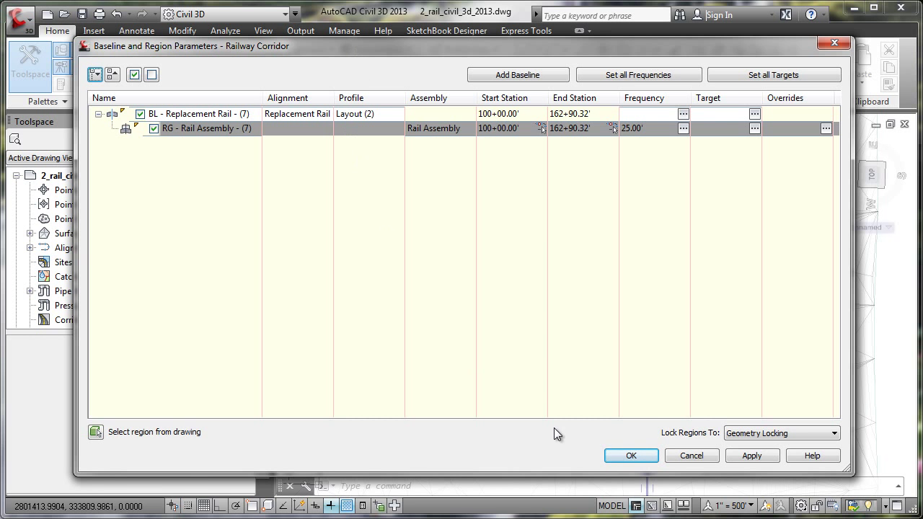
pyautogui.click(633, 456)
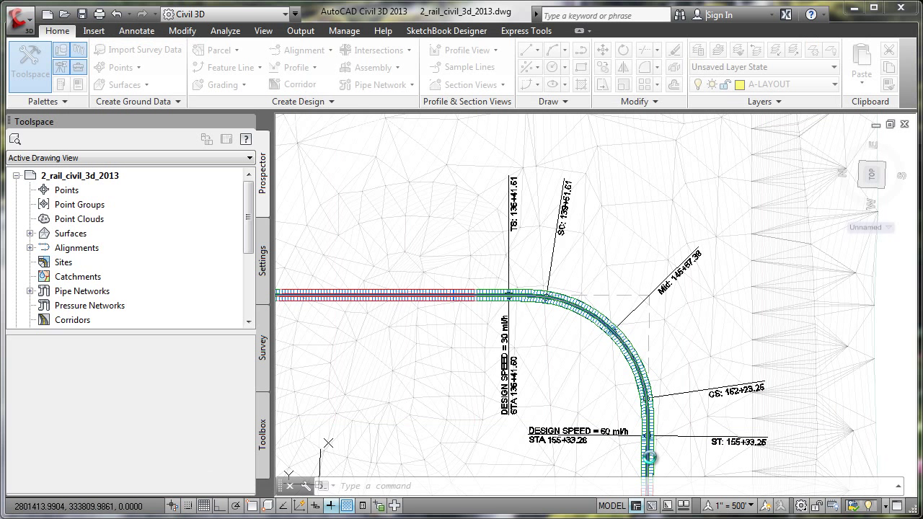
# Open the railway corridor in the Section Editor and advance through its stations to 136+41.51.
pyautogui.scroll(6, 511, 308)
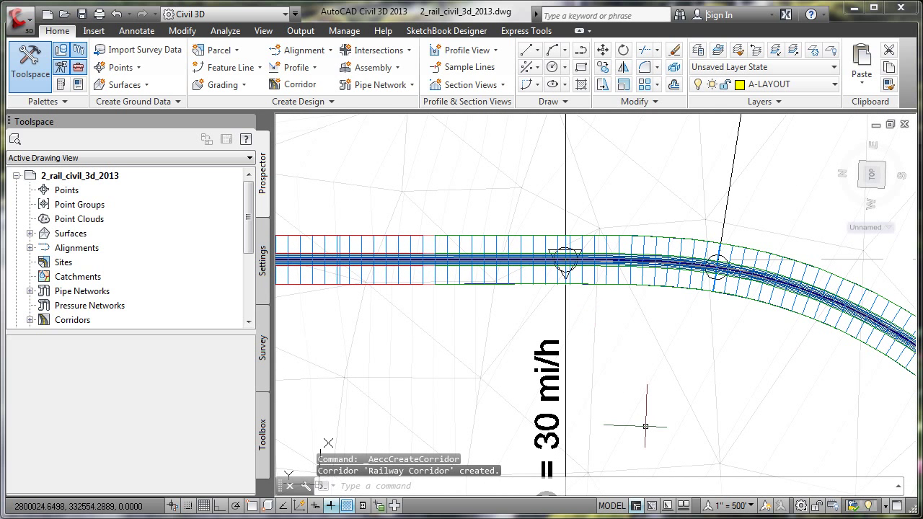
pyautogui.click(514, 256)
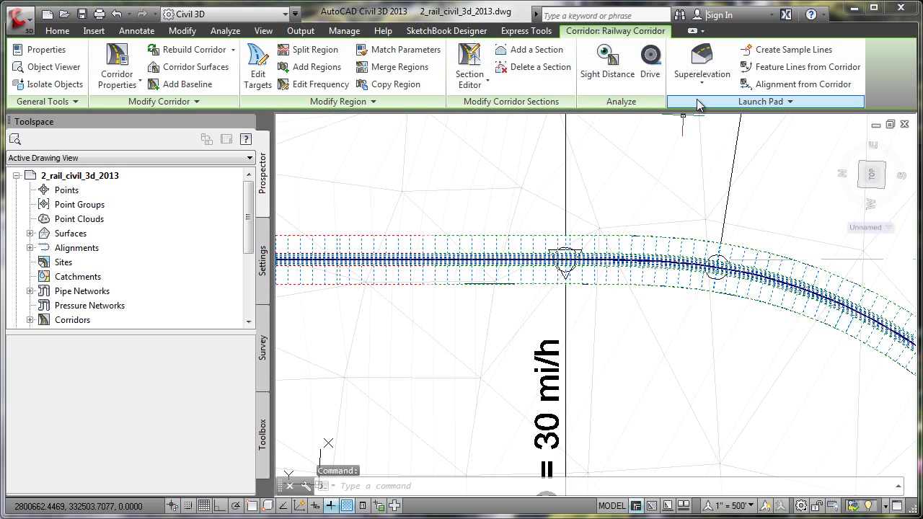
pyautogui.click(474, 62)
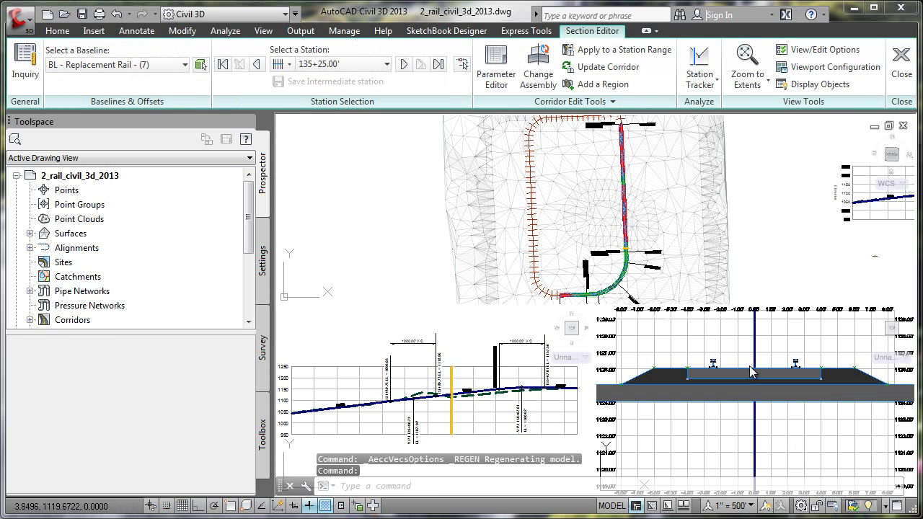
pyautogui.scroll(10, 610, 261)
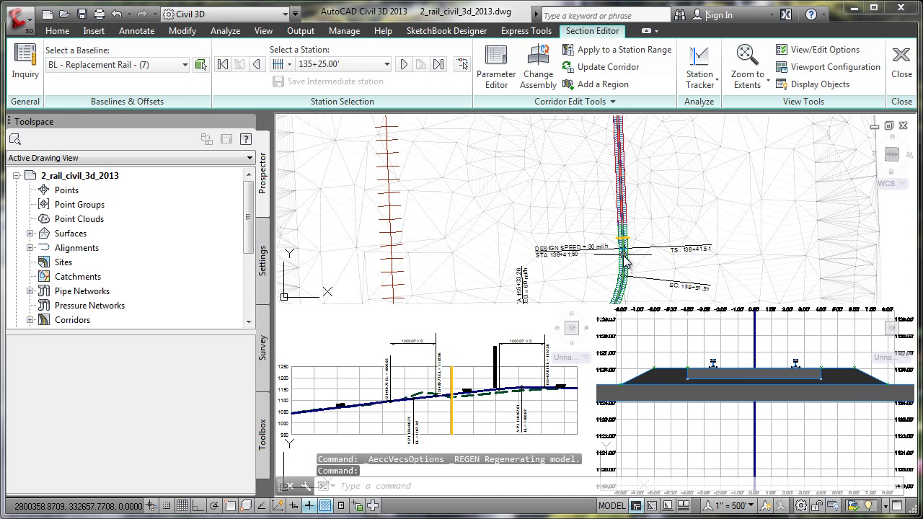
pyautogui.click(403, 64)
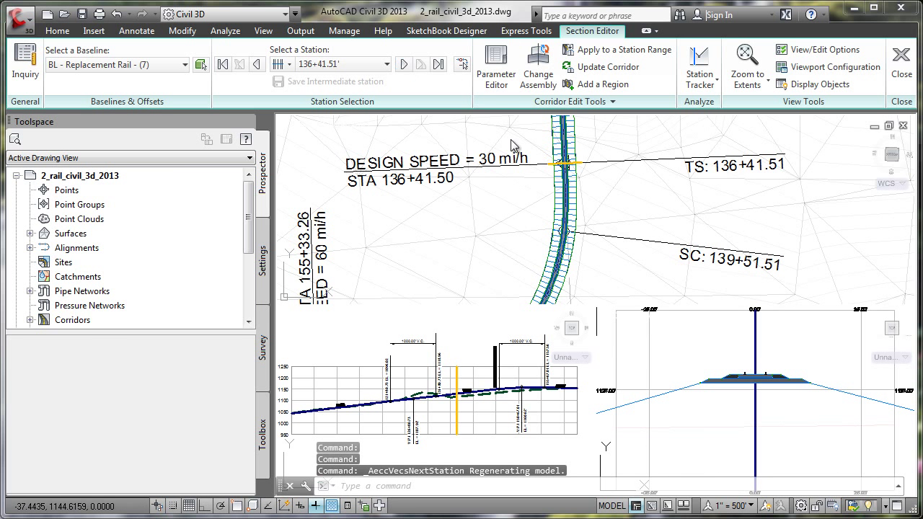
# Relocate the station marker along the curve in plan to station 143+50.00 and inspect the rail cross section there.
pyautogui.click(565, 165)
pyautogui.scroll(-4, 566, 174)
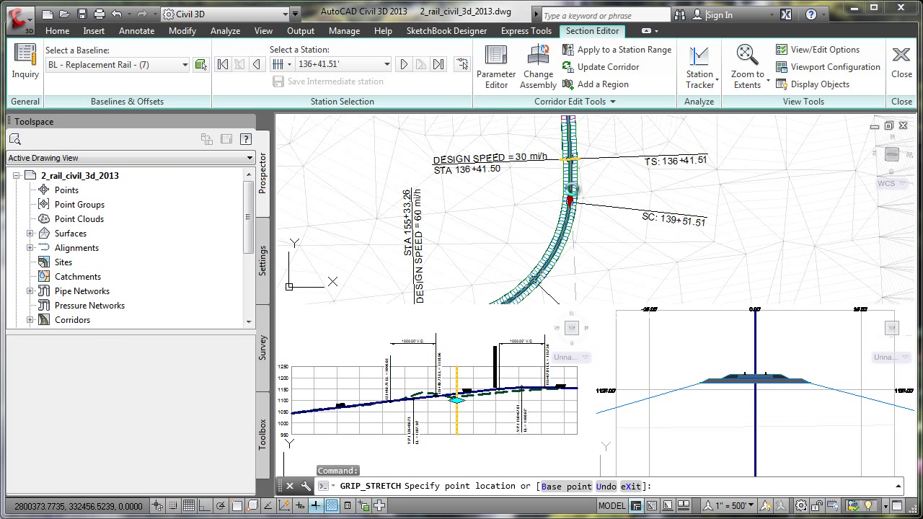
pyautogui.scroll(4, 561, 217)
pyautogui.click(556, 232)
pyautogui.click(772, 394)
pyautogui.scroll(6, 756, 372)
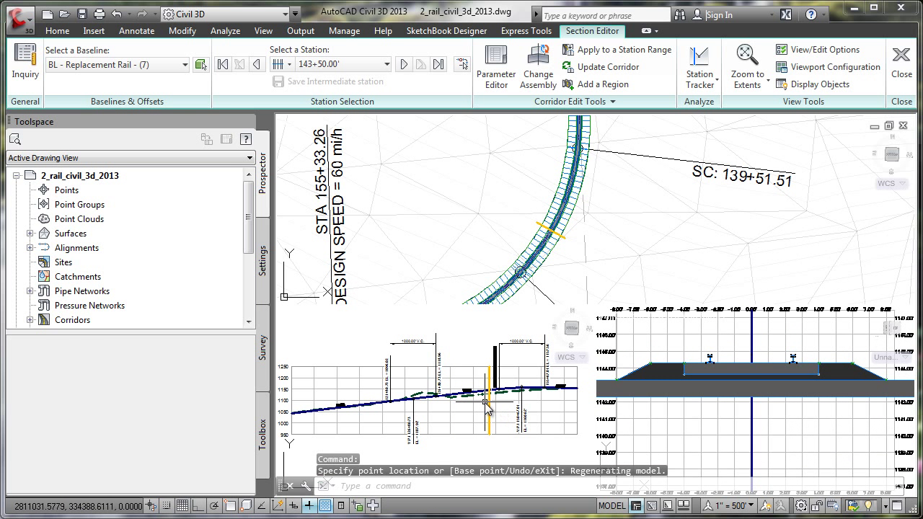
# Close the Section Editor and restore the 1_Rail_Curve_Zoom view.
pyautogui.click(899, 68)
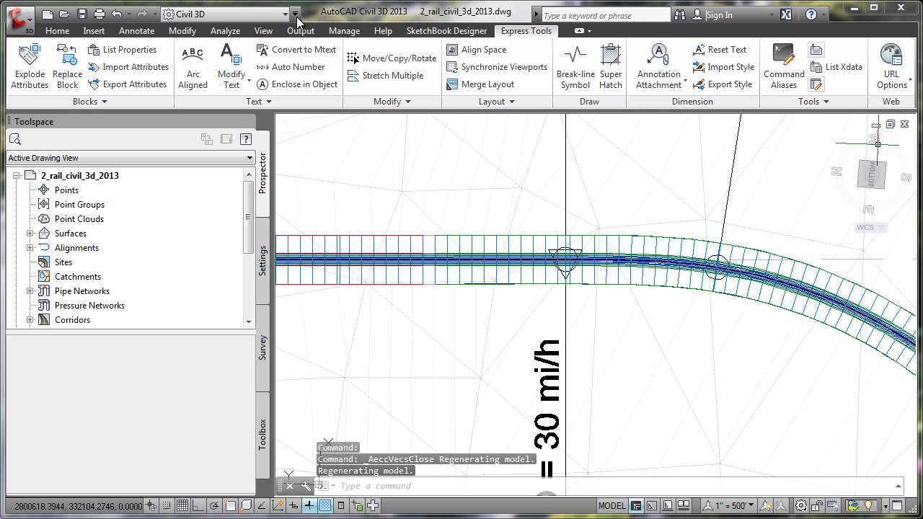
pyautogui.click(264, 30)
pyautogui.click(158, 59)
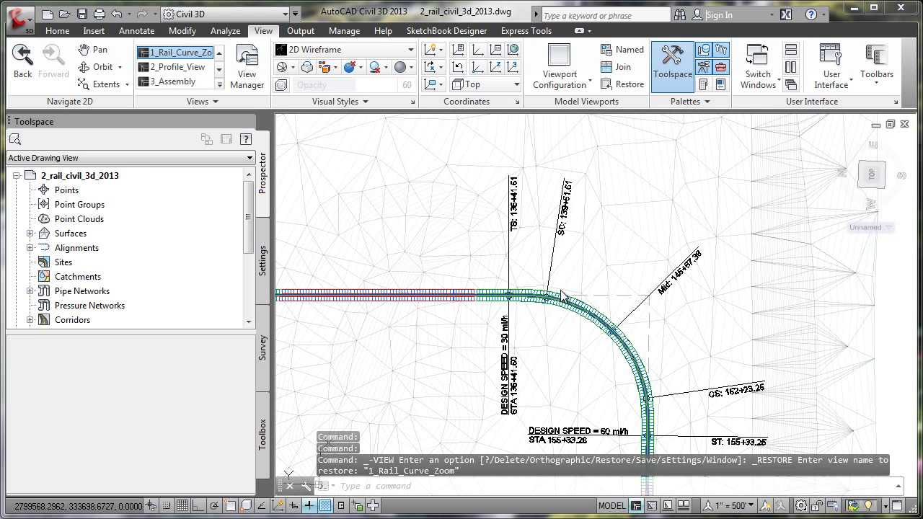
# Create a corridor surface named Datum for the Railway Corridor.
pyautogui.click(524, 295)
pyautogui.rightClick(523, 296)
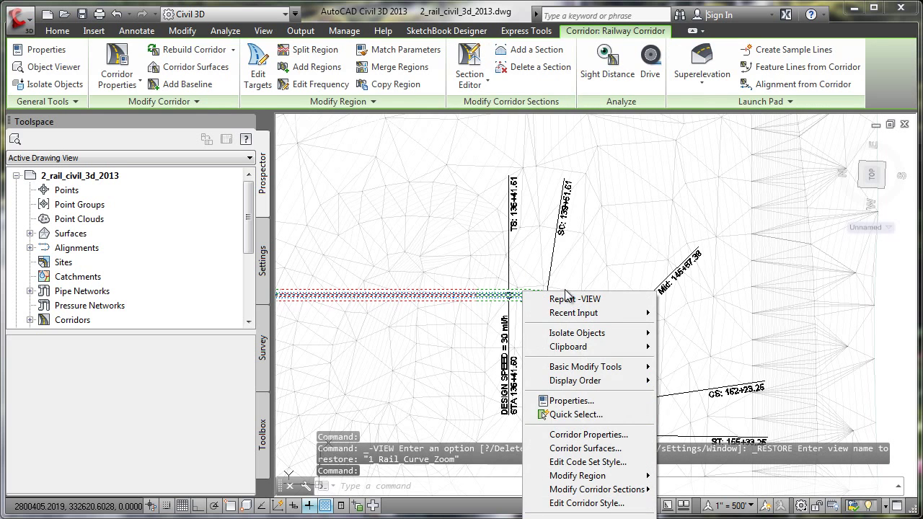
pyautogui.click(635, 451)
pyautogui.click(103, 119)
pyautogui.doubleClick(191, 164)
pyautogui.press('BackSpace')
pyautogui.click(312, 171)
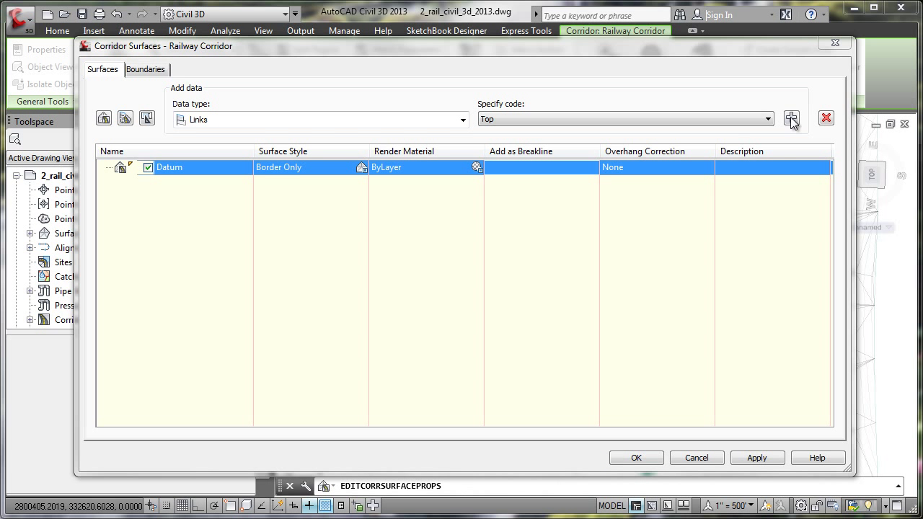
# Add the Datum link code as data for the Datum corridor surface.
pyautogui.click(769, 120)
pyautogui.click(656, 169)
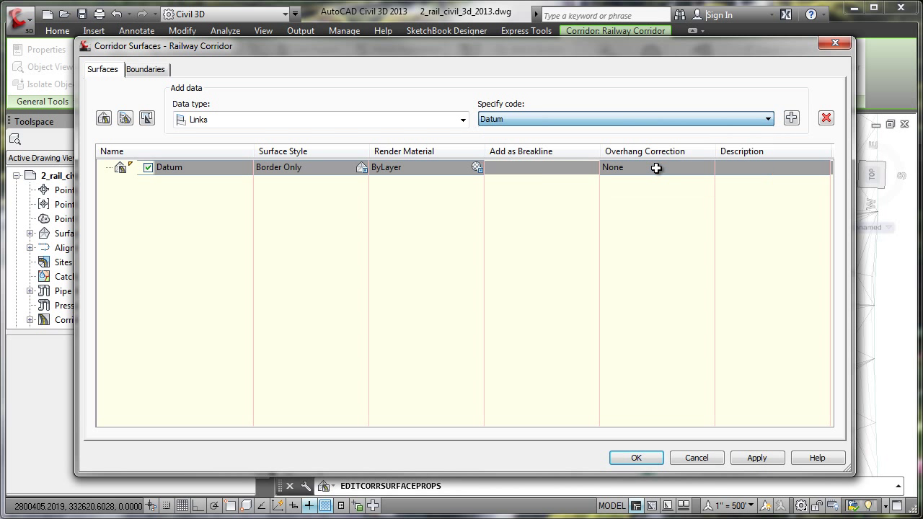
pyautogui.click(791, 119)
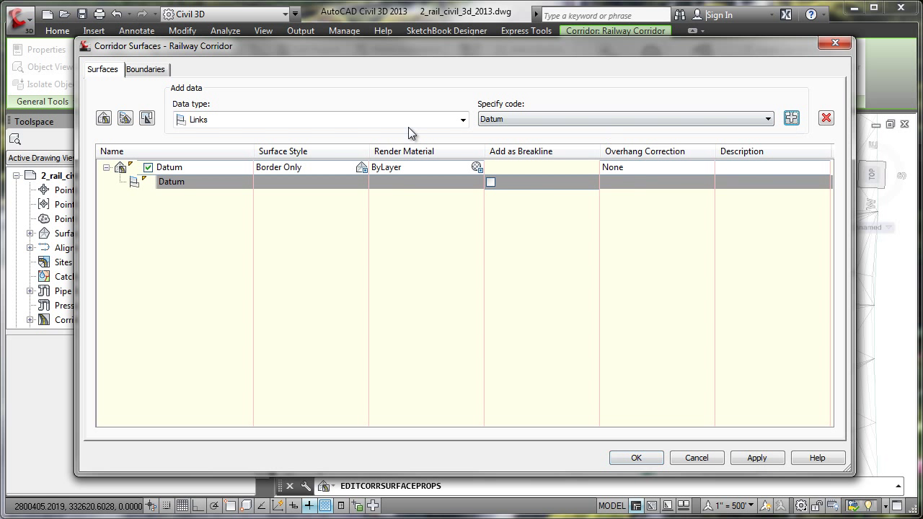
# Use the corridor extents as the Datum surface's outer boundary and apply the corridor surface settings.
pyautogui.click(145, 70)
pyautogui.rightClick(168, 113)
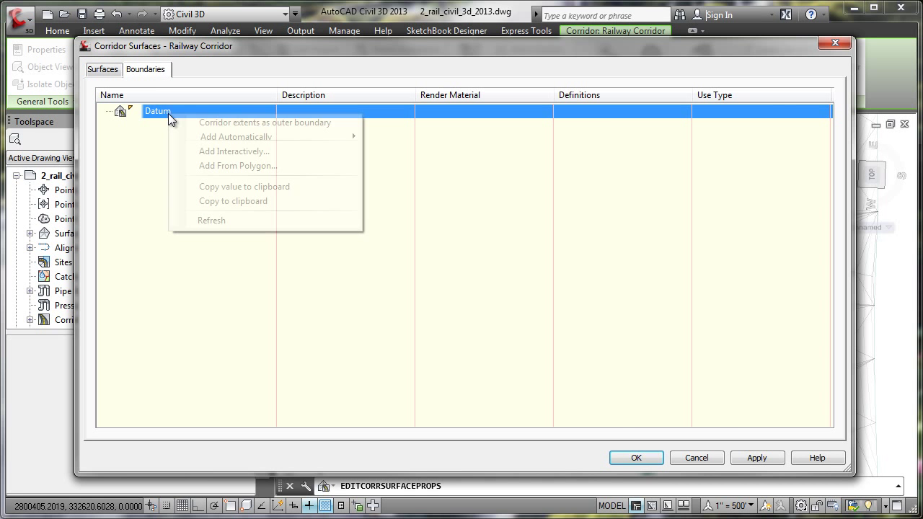
pyautogui.click(338, 123)
pyautogui.click(635, 458)
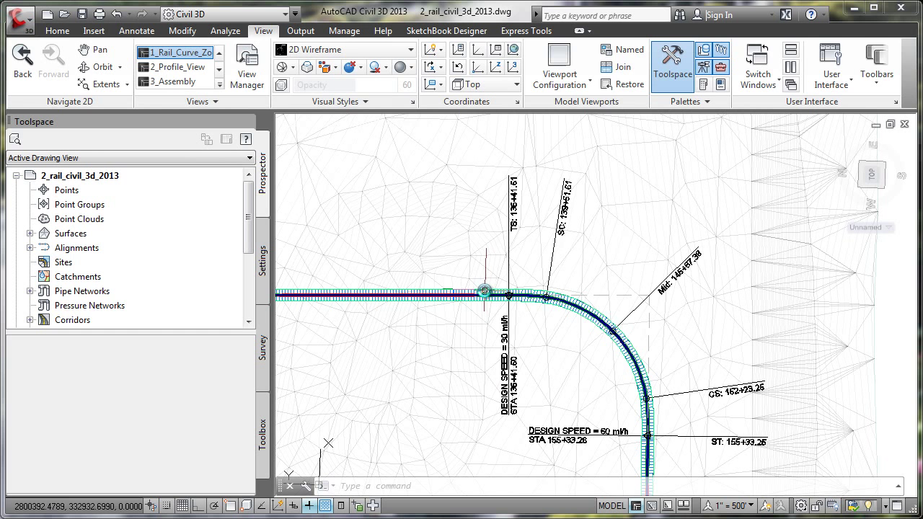
# Inspect the Datum surface in the Object Viewer.
pyautogui.click(486, 296)
pyautogui.rightClick(487, 296)
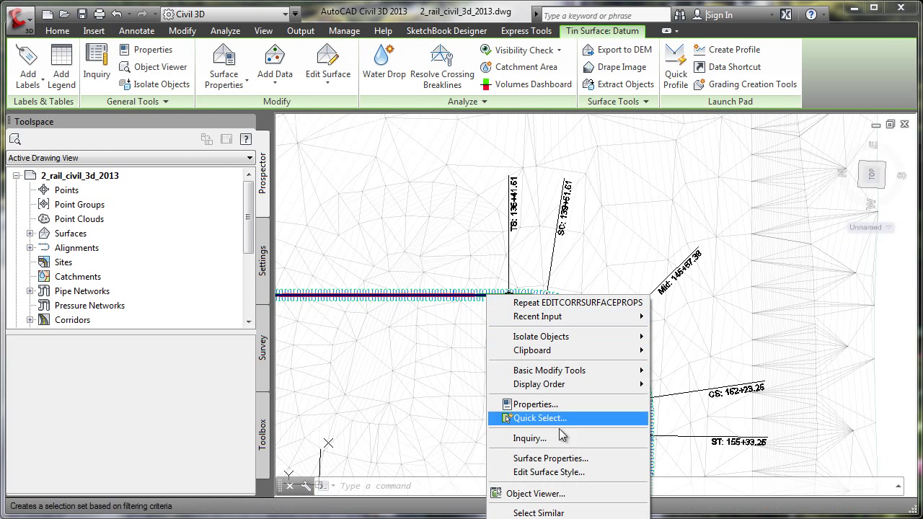
pyautogui.click(586, 494)
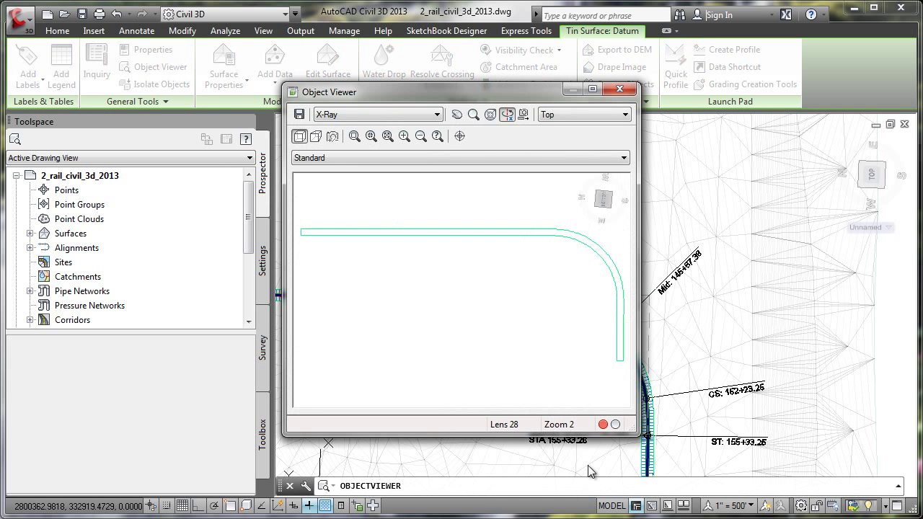
pyautogui.click(621, 90)
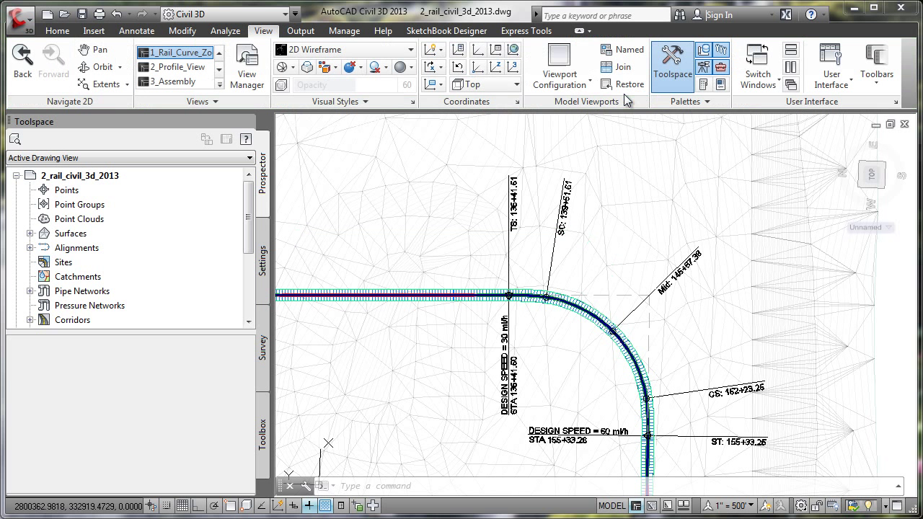
# Create a TIN surface named Context with the _Model Only style.
pyautogui.click(29, 234)
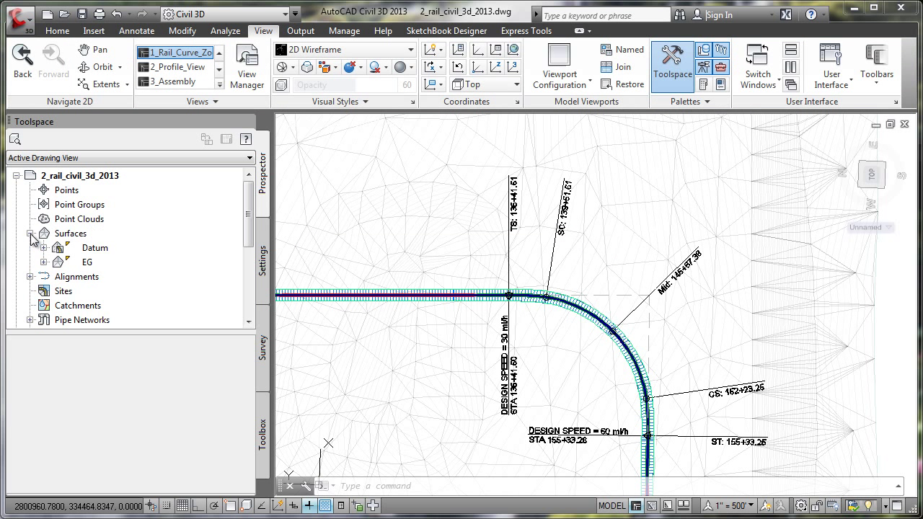
pyautogui.rightClick(70, 234)
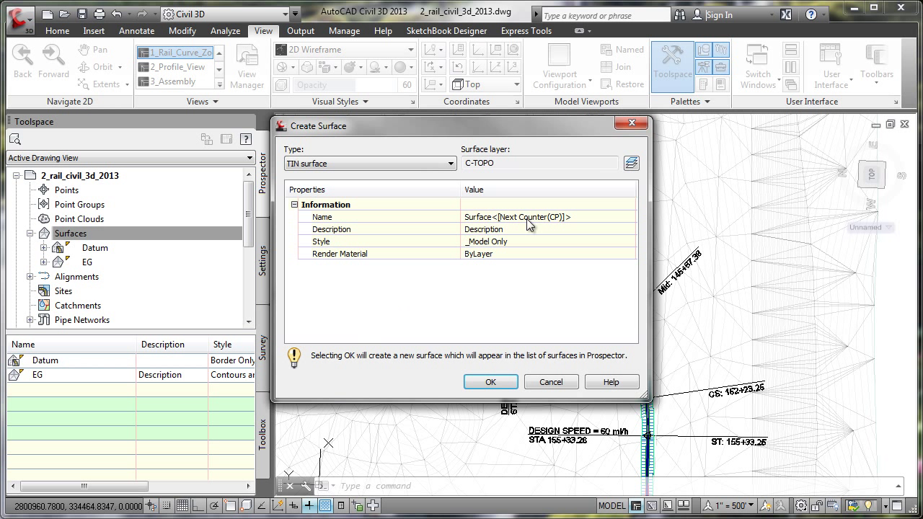
pyautogui.click(569, 218)
pyautogui.write('Vpn')
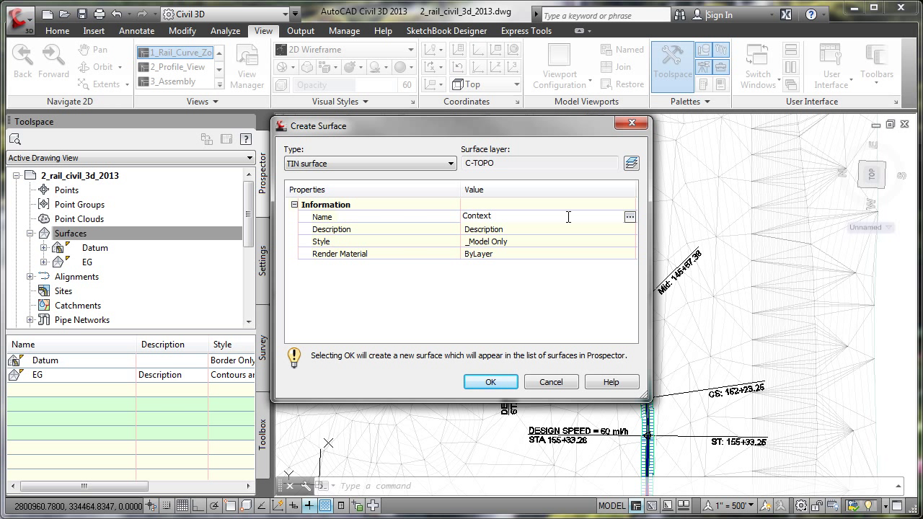
pyautogui.press('Return')
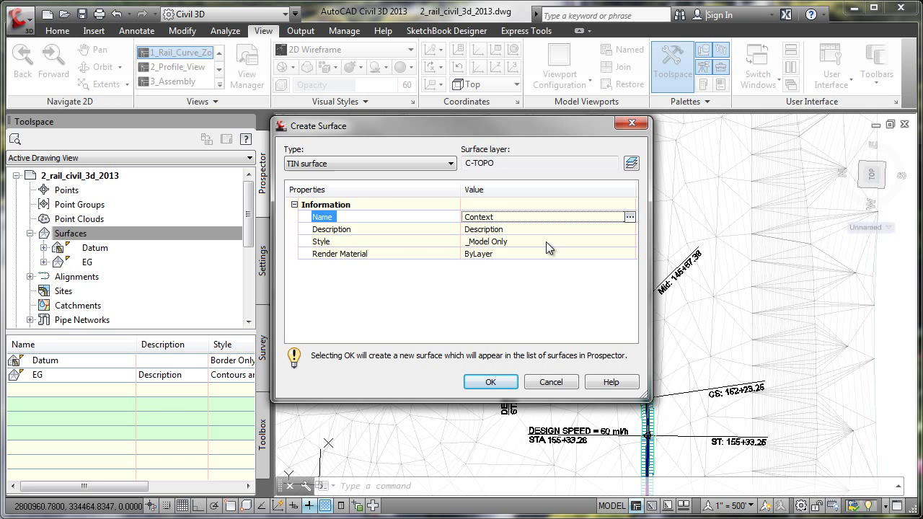
pyautogui.click(490, 381)
# Paste the EG surface into the Context surface.
pyautogui.rightClick(103, 263)
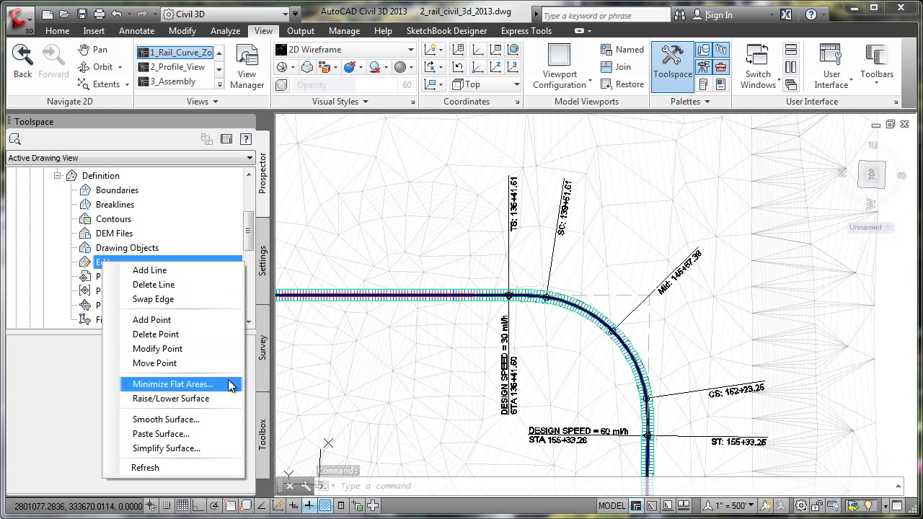
pyautogui.click(232, 433)
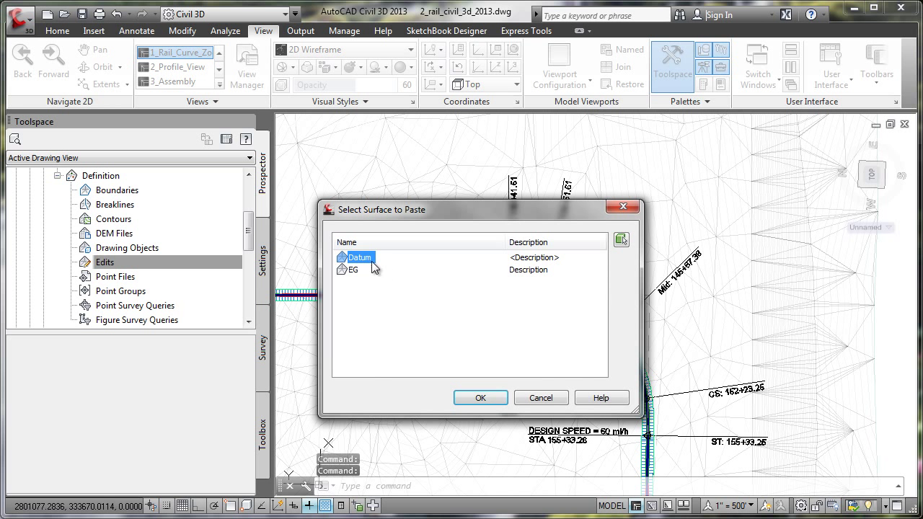
pyautogui.click(502, 403)
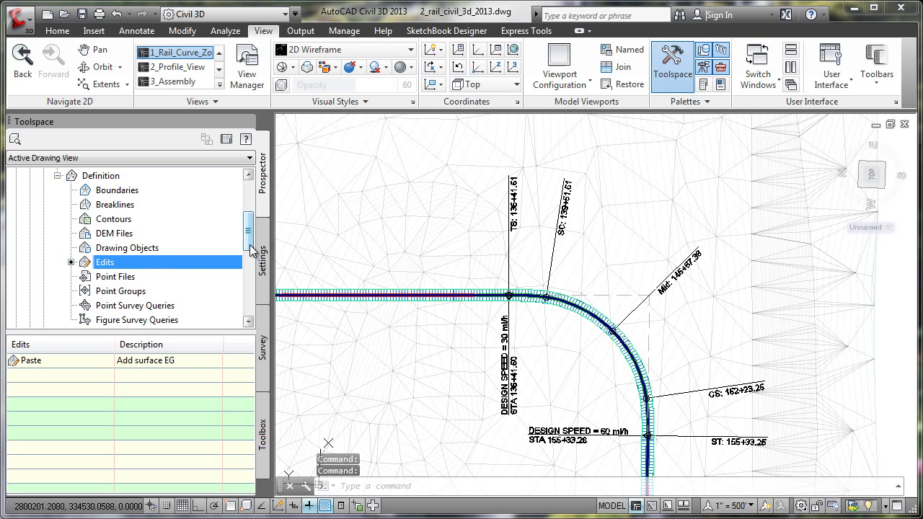
# Start adding a boundary of type Hide to the Context surface, leaving its name blank.
pyautogui.scroll(2, 251, 250)
pyautogui.click(137, 250)
pyautogui.rightClick(139, 256)
pyautogui.click(203, 261)
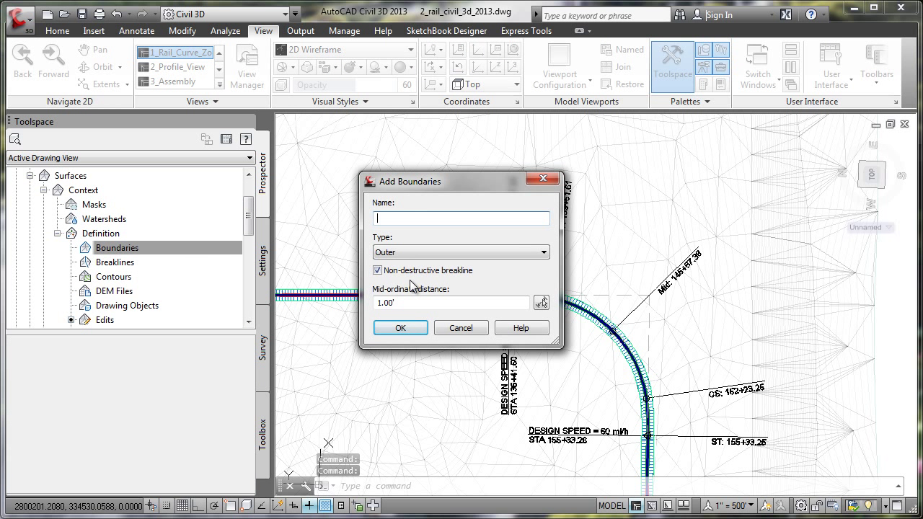
pyautogui.click(415, 252)
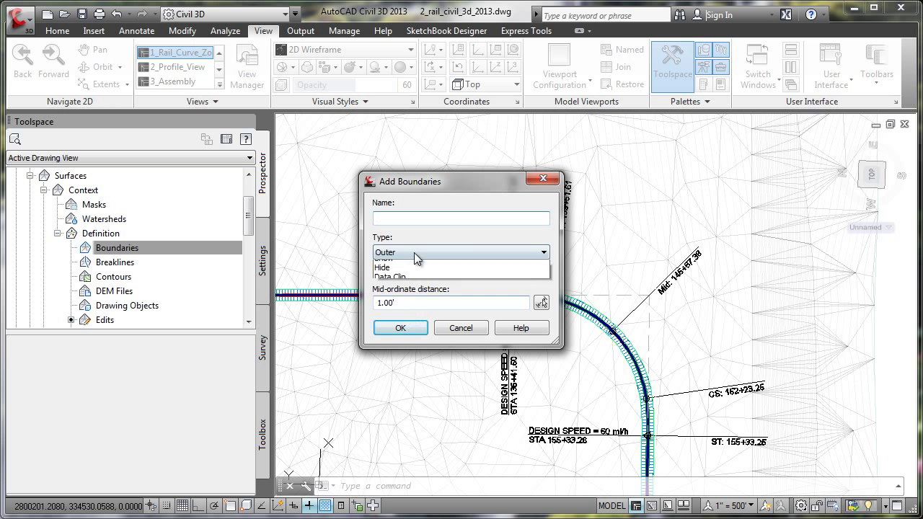
pyautogui.click(422, 284)
pyautogui.click(406, 327)
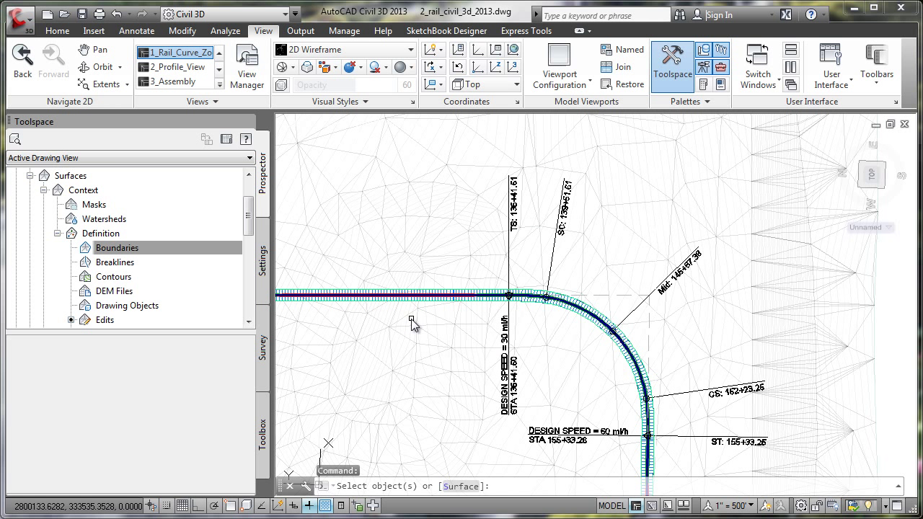
# Define the hide boundary from a surface, choosing Datum from the surface list.
pyautogui.write('s')
pyautogui.press('Return')
pyautogui.press('Return')
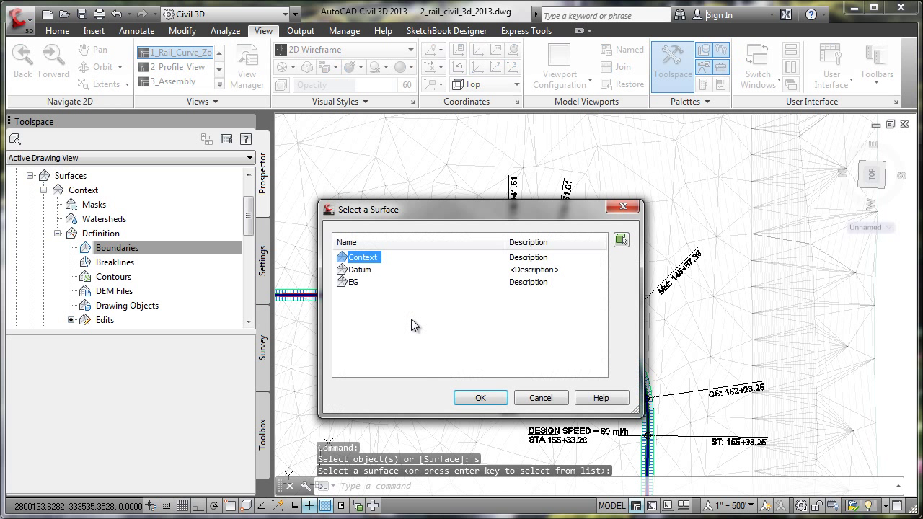
pyautogui.click(360, 271)
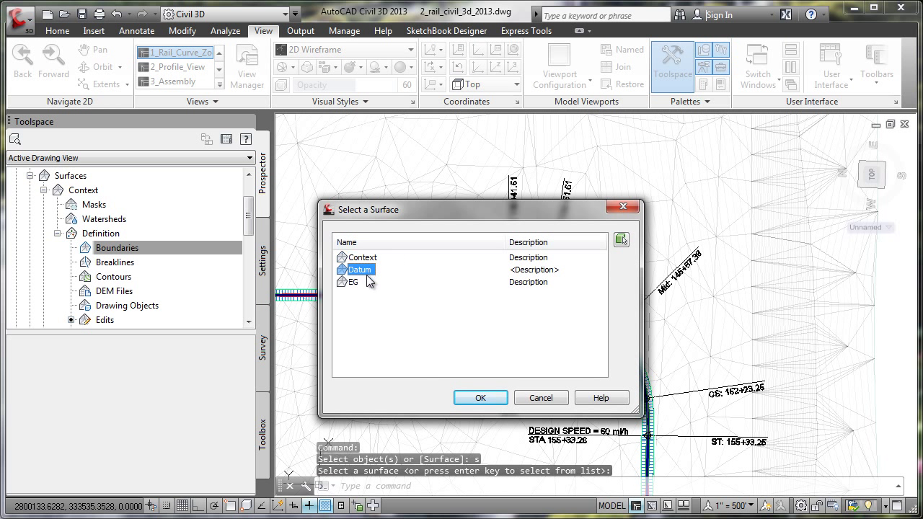
pyautogui.click(480, 398)
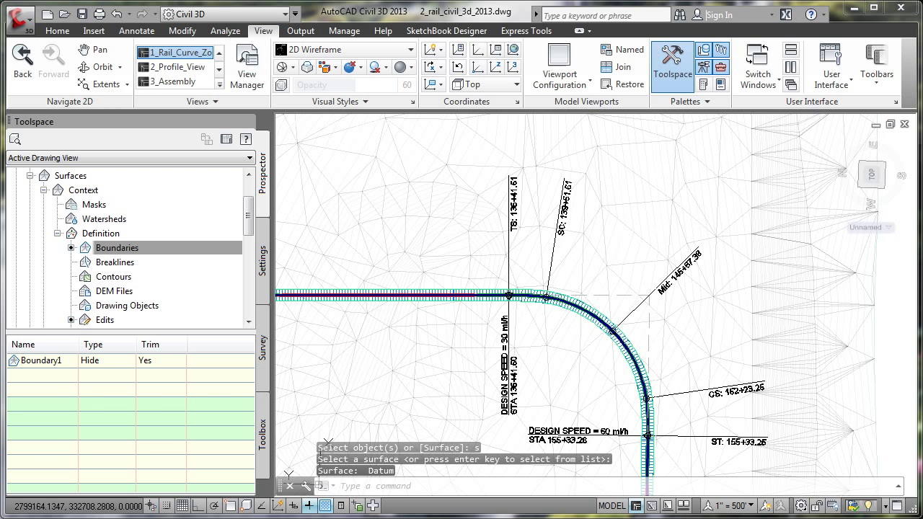
# Set the Datum surface's style to No Display and clear the selection.
pyautogui.click(368, 294)
pyautogui.rightClick(368, 294)
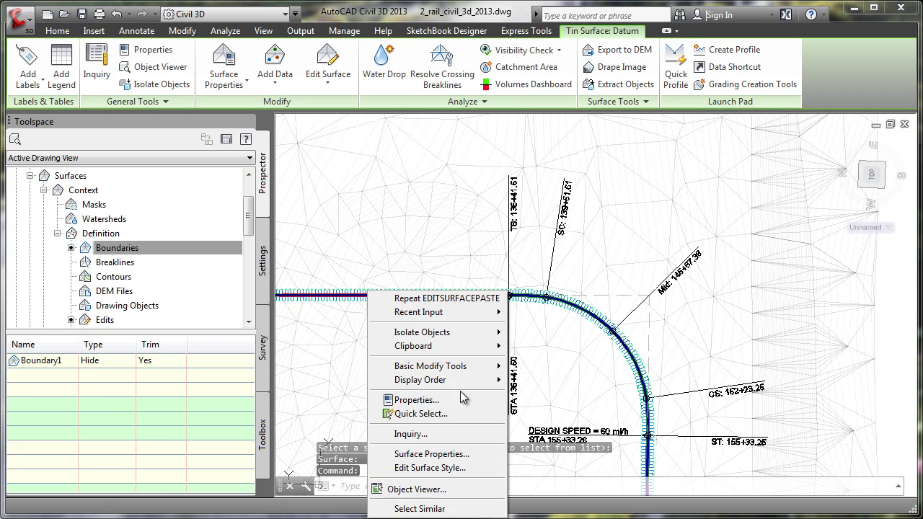
pyautogui.click(472, 453)
pyautogui.click(331, 136)
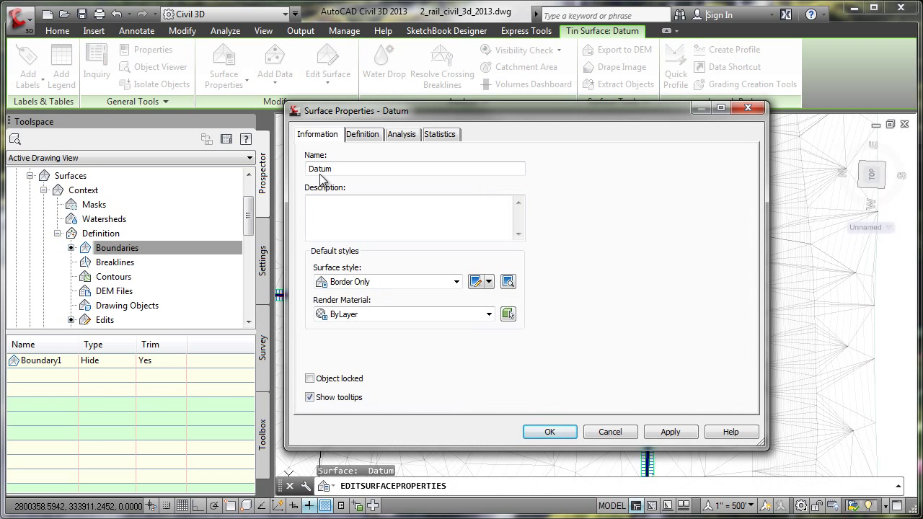
pyautogui.click(416, 288)
pyautogui.click(382, 308)
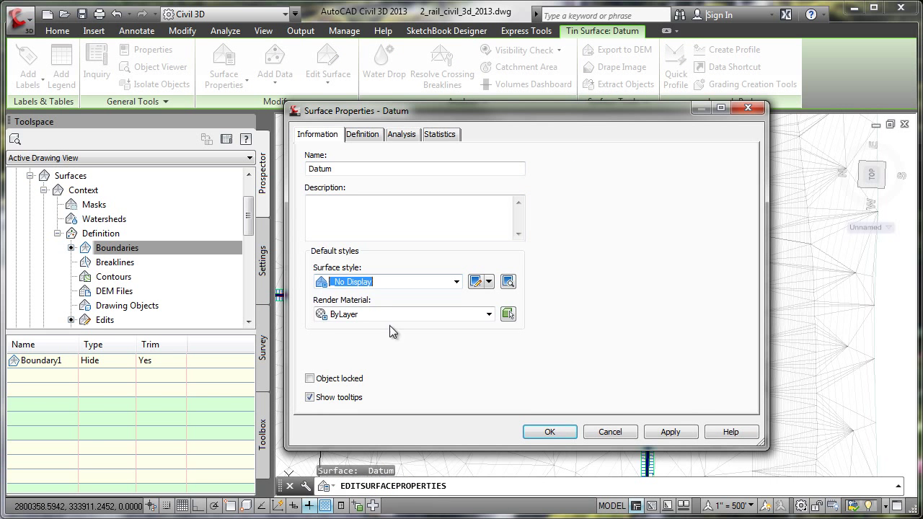
pyautogui.click(550, 432)
pyautogui.press('Escape')
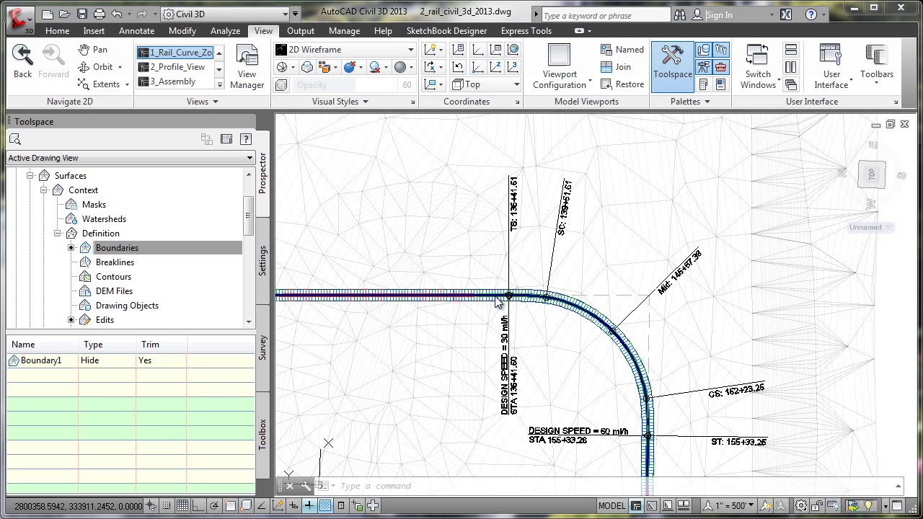
# Start a drive through the railway corridor along its Daylight_Ballast feature line and advance it three stations at 10.00' increments.
pyautogui.scroll(6, 496, 300)
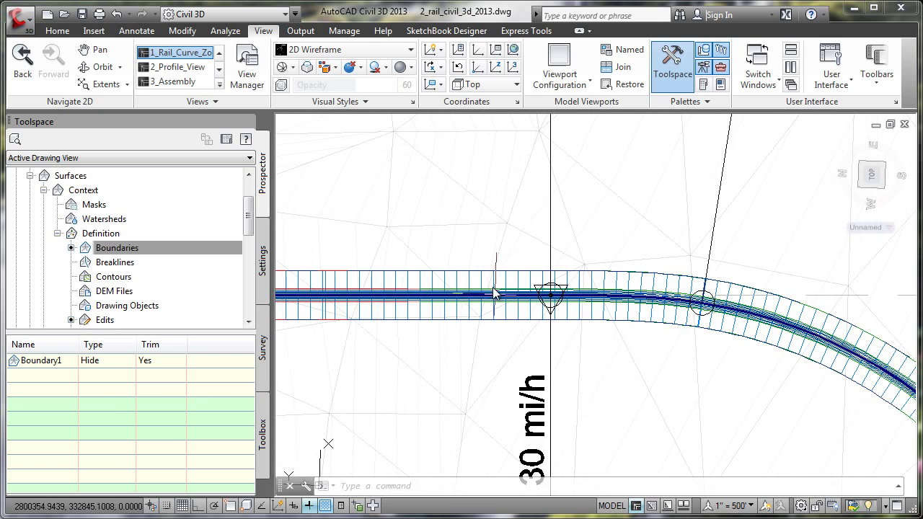
pyautogui.click(495, 282)
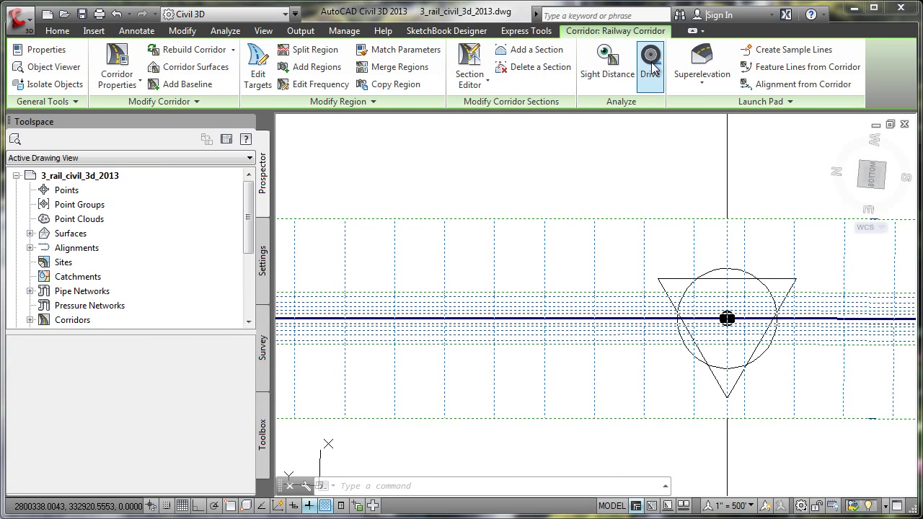
pyautogui.click(650, 61)
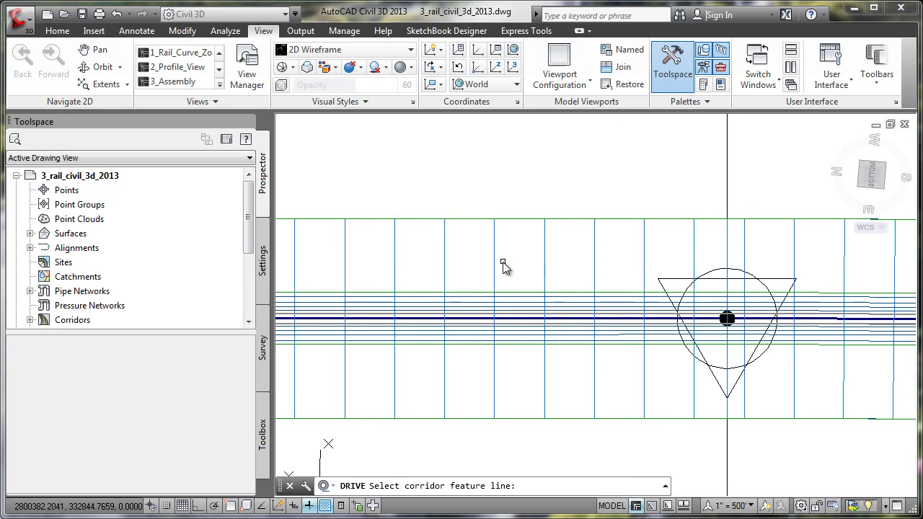
pyautogui.click(472, 305)
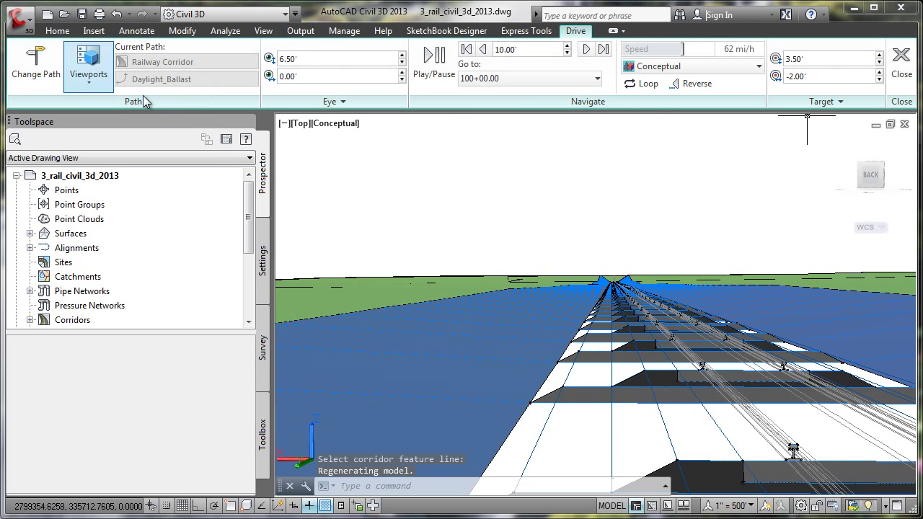
pyautogui.click(586, 50)
pyautogui.click(585, 50)
pyautogui.click(586, 50)
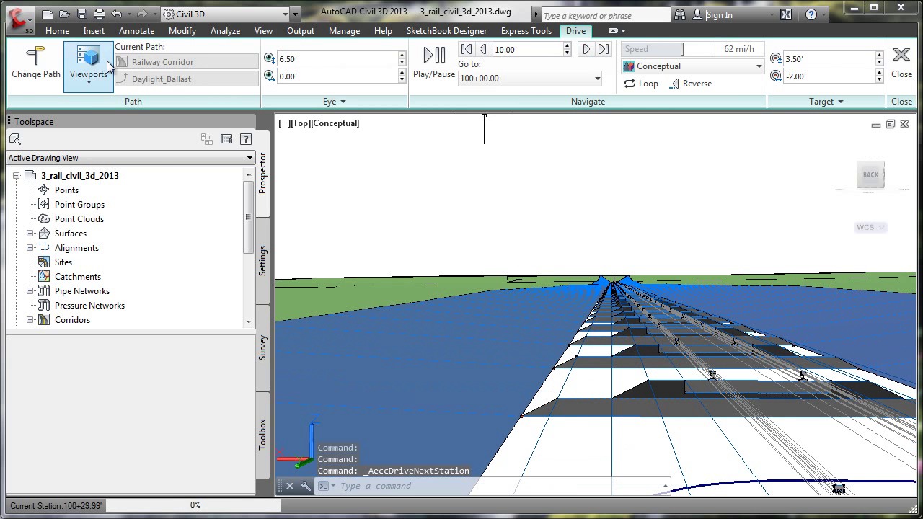
# Change the drive path to the Replacement Rail alignment, with the eye height at 8.50' and the target height at 1.50'.
pyautogui.click(35, 61)
pyautogui.click(831, 418)
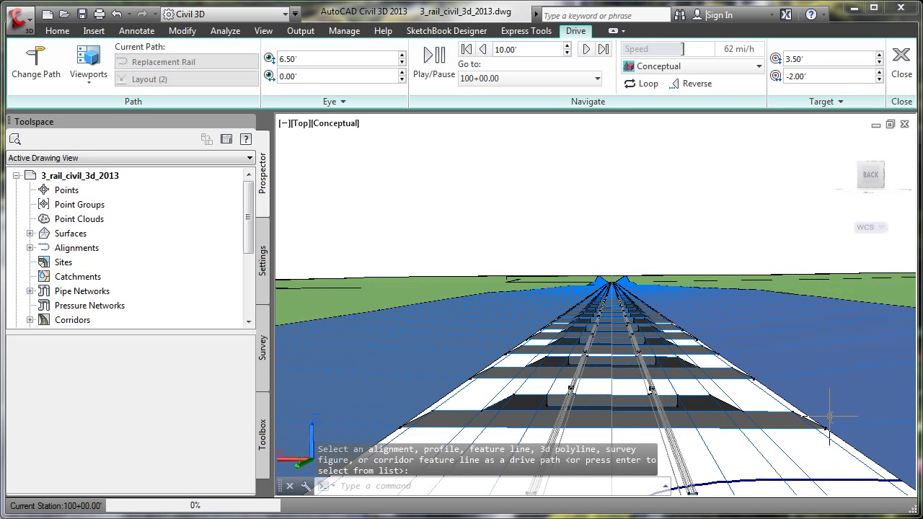
pyautogui.click(880, 62)
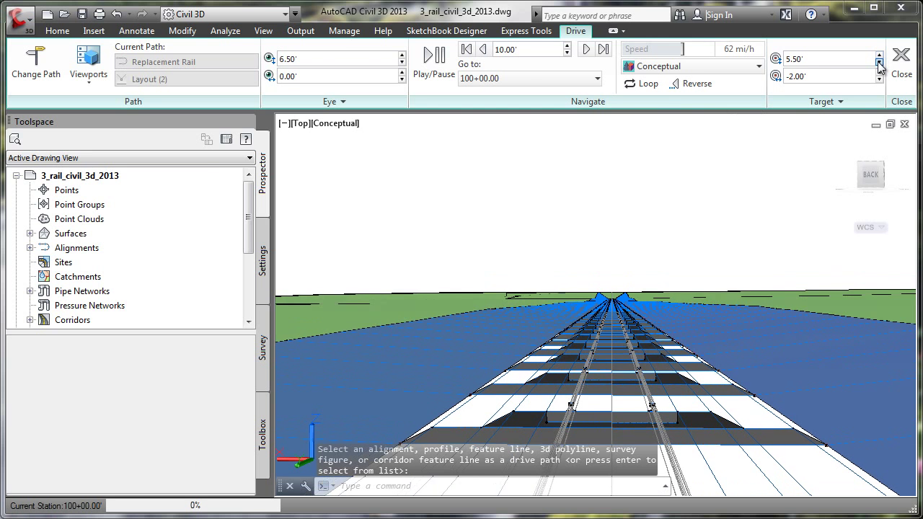
pyautogui.click(880, 62)
pyautogui.click(402, 55)
pyautogui.click(401, 55)
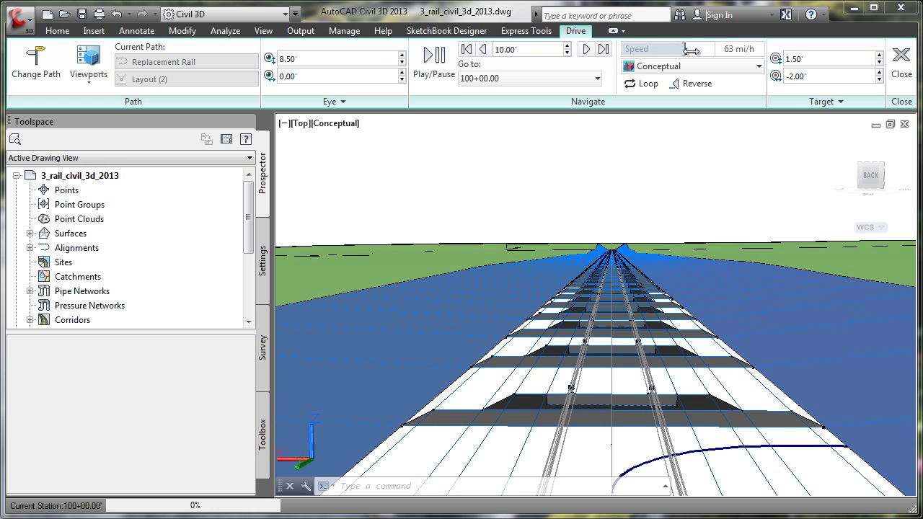
# Play the drive at 65 mi/h and jump ahead to station 134+40.00 at the curve.
pyautogui.click(438, 60)
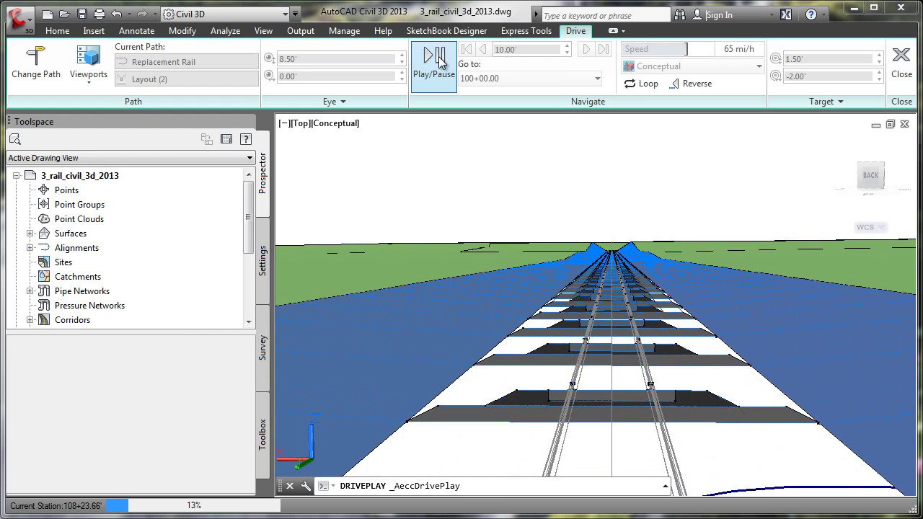
pyautogui.click(597, 78)
pyautogui.moveTo(596, 101); pyautogui.dragTo(596, 244)
pyautogui.click(520, 278)
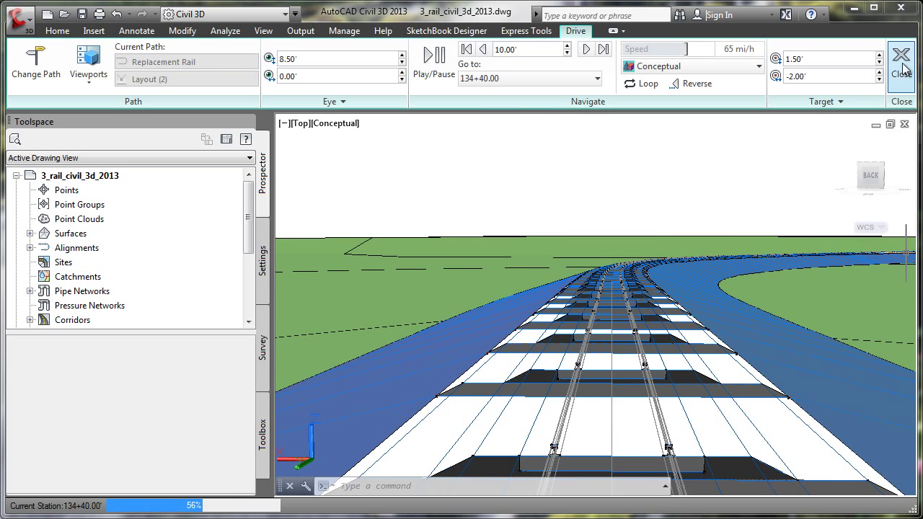
# Switch the drive's visual style to 3dWireframe and set the linetype scale factor to 1 with LTSCALE.
pyautogui.click(758, 66)
pyautogui.click(713, 97)
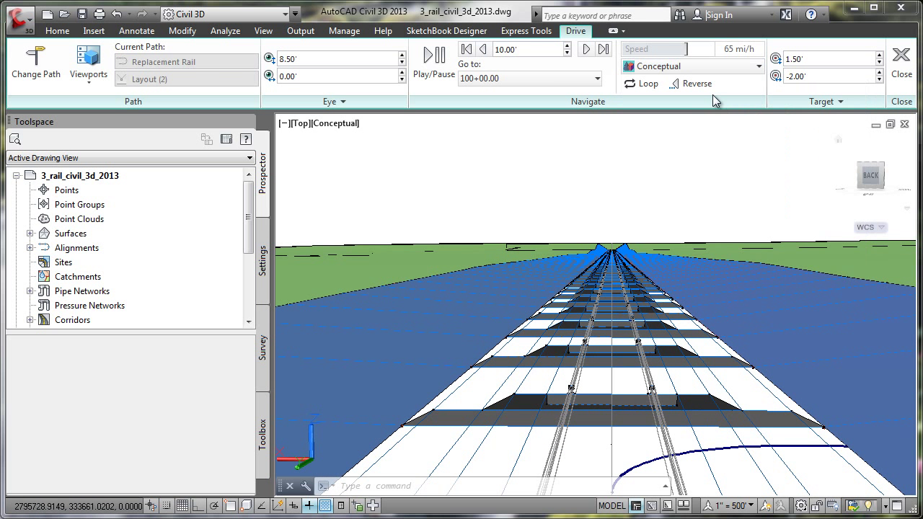
pyautogui.click(439, 486)
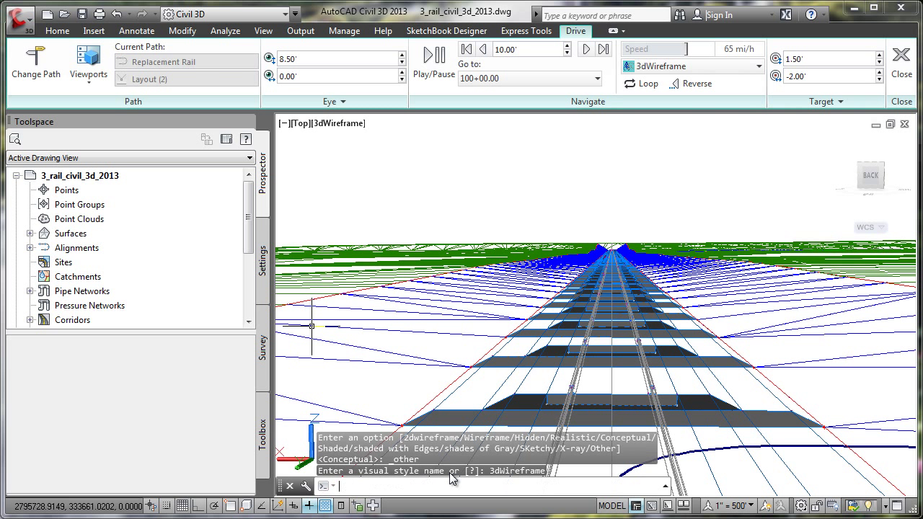
pyautogui.write('LTSa')
pyautogui.press('Return')
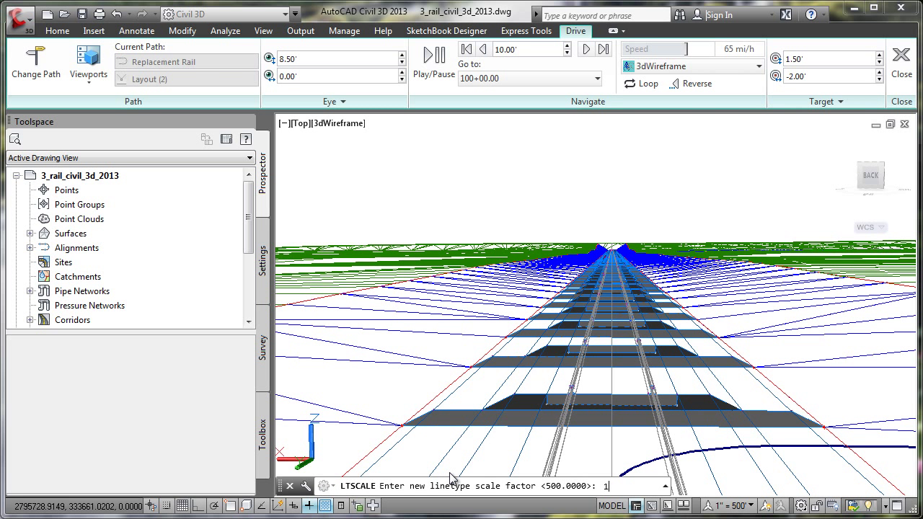
pyautogui.press('Return')
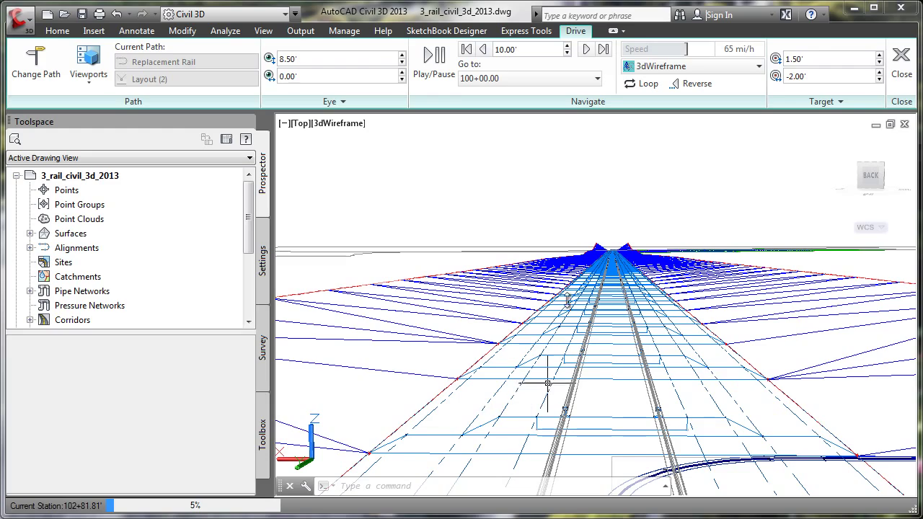
# Play the drive in wireframe, pause it and close drive mode.
pyautogui.click(435, 58)
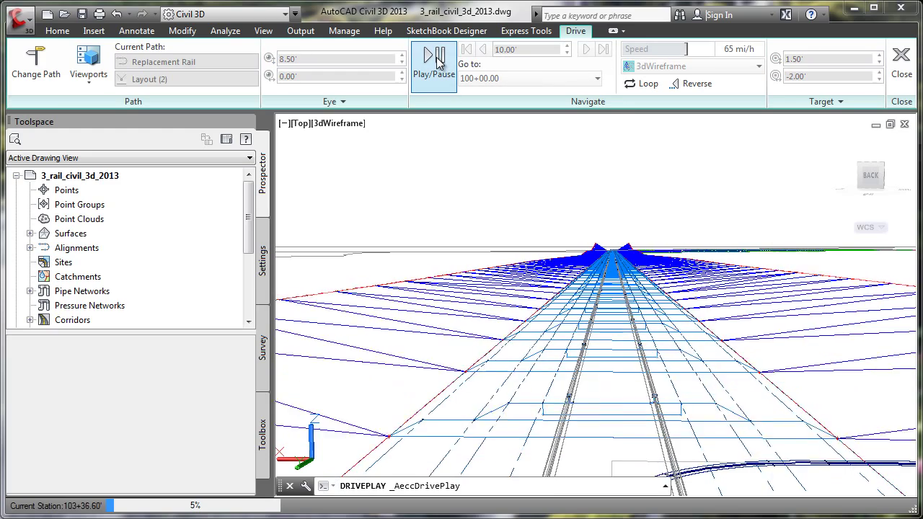
pyautogui.click(438, 61)
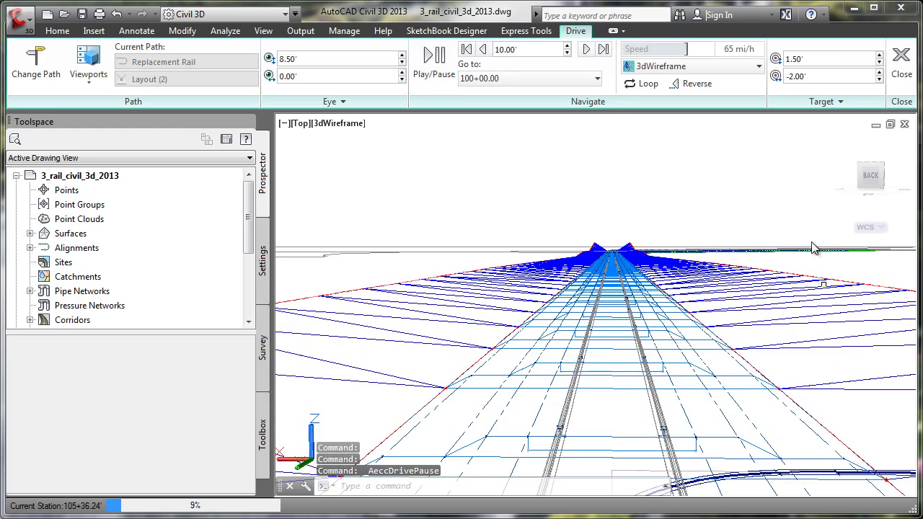
pyautogui.click(901, 62)
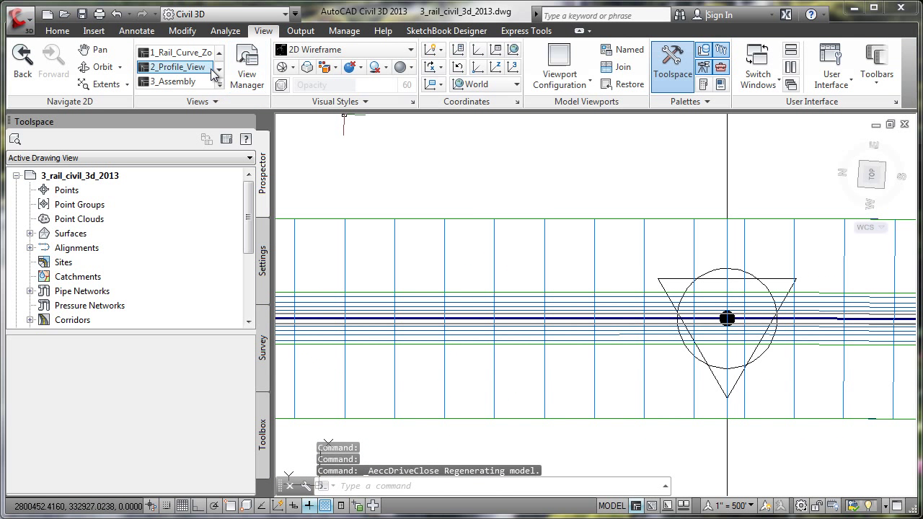
# Split the model into two horizontal viewports, with the 1_Rail_Curve_Zoom view in the upper one and 4_Section_Views in the lower one.
pyautogui.click(189, 53)
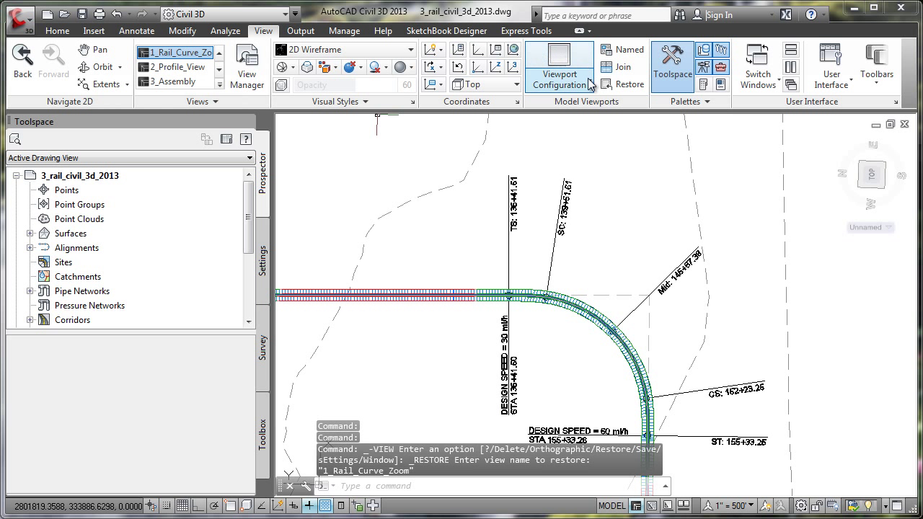
pyautogui.click(566, 79)
pyautogui.click(584, 165)
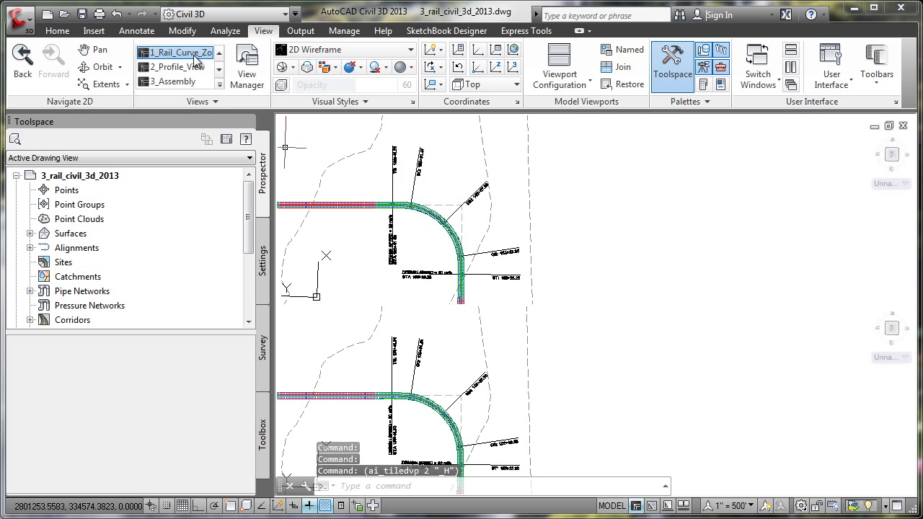
pyautogui.click(173, 52)
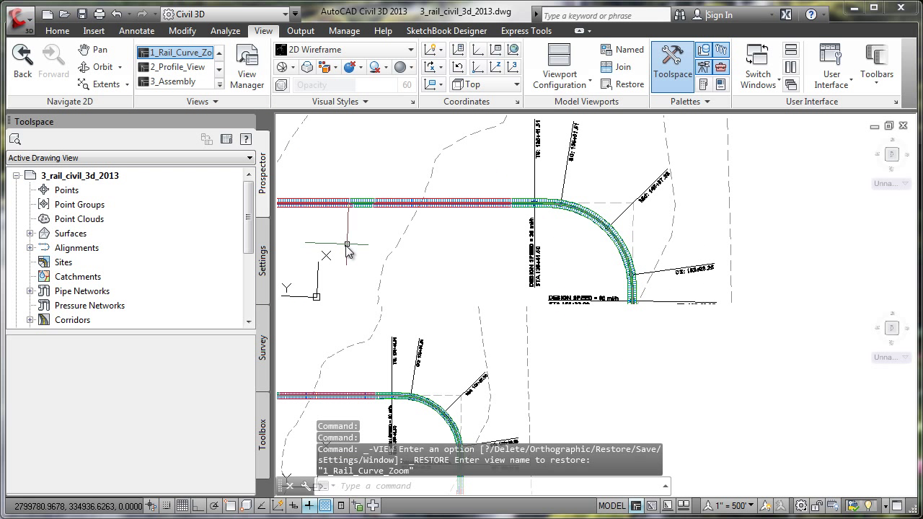
pyautogui.click(220, 70)
pyautogui.click(196, 55)
# Thaw the "_Sections and Section Views" layer.
pyautogui.click(44, 33)
pyautogui.click(832, 87)
pyautogui.scroll(3, 765, 180)
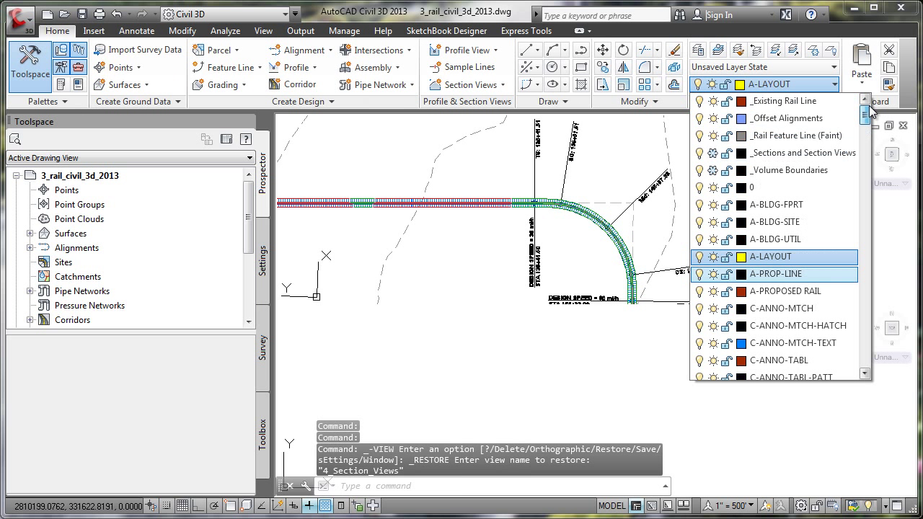
pyautogui.click(713, 153)
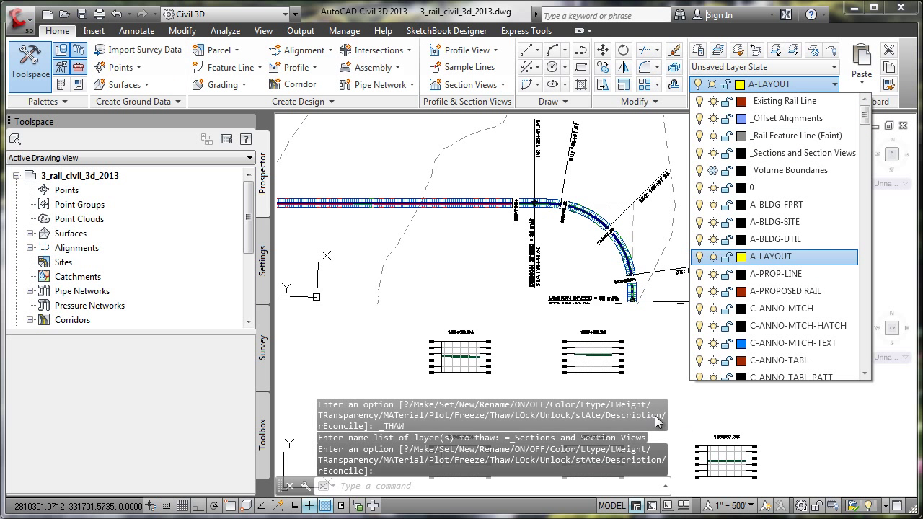
pyautogui.press('Escape')
pyautogui.press('Escape')
pyautogui.press('Escape')
pyautogui.press('Escape')
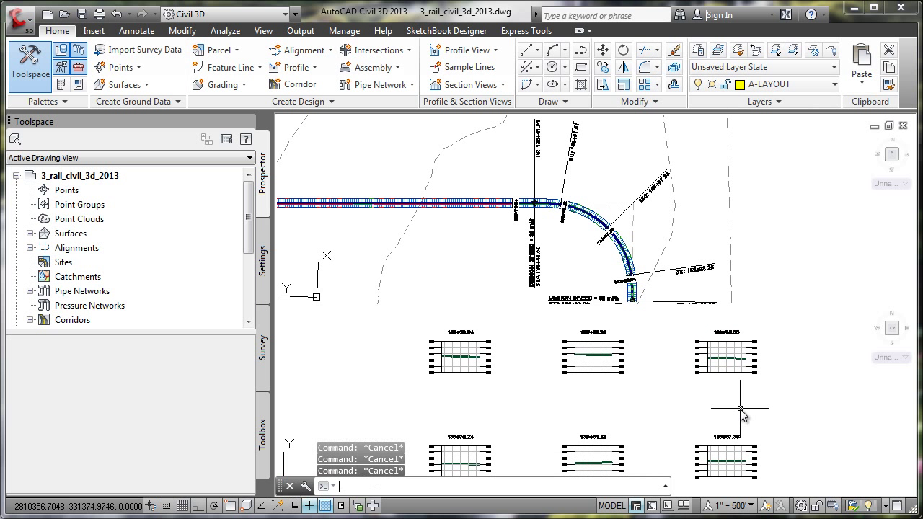
# Open the section sources for sampling more sources, using the sample line at station 139+51.42 on the curve.
pyautogui.scroll(4, 461, 366)
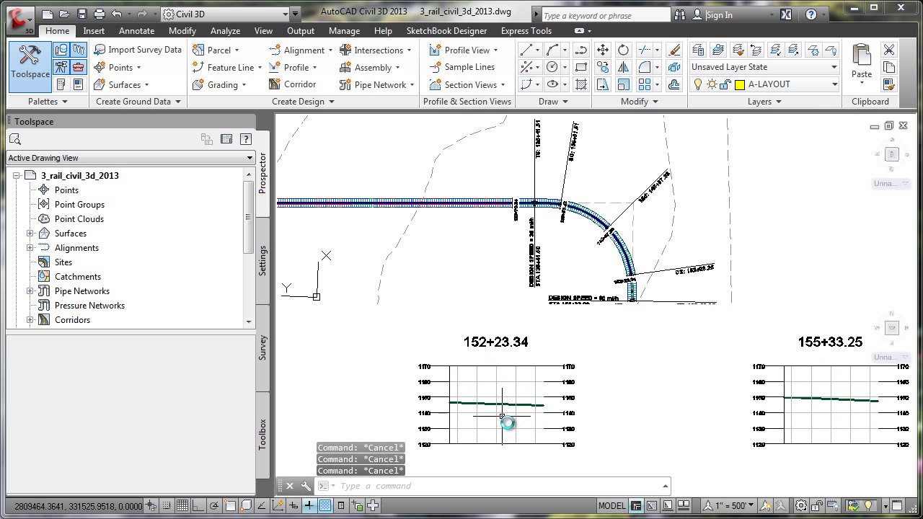
pyautogui.moveTo(588, 439); pyautogui.dragTo(490, 438, button='middle')
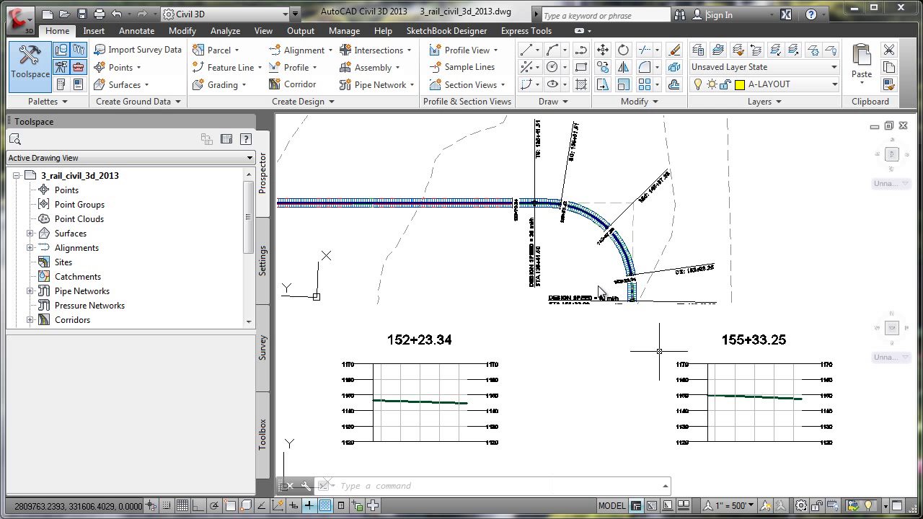
pyautogui.scroll(5, 563, 215)
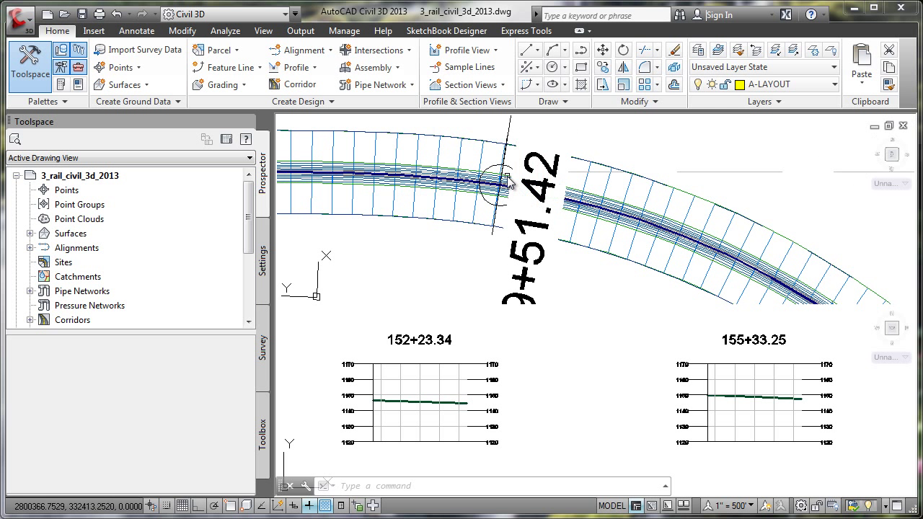
pyautogui.click(496, 209)
pyautogui.click(363, 85)
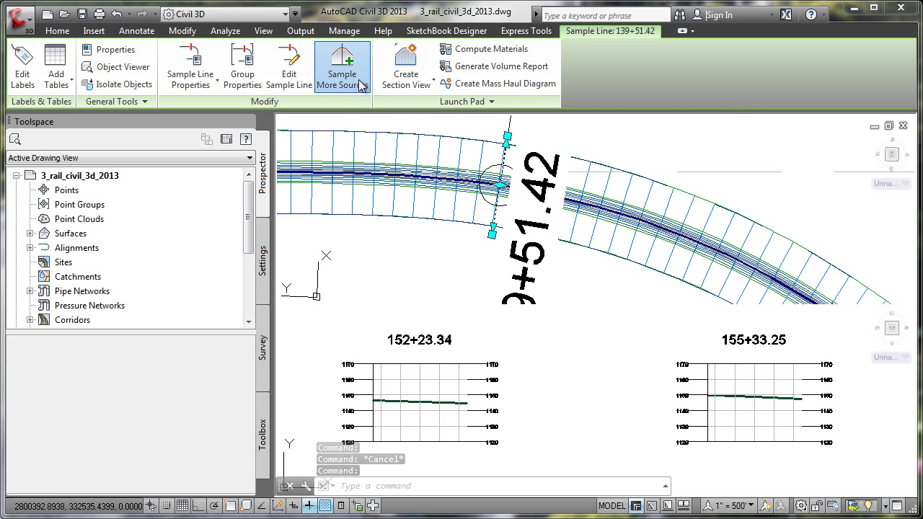
# Add the Railway Corridor to the sampled sources with the _Rail Codes style and apply the change.
pyautogui.click(344, 218)
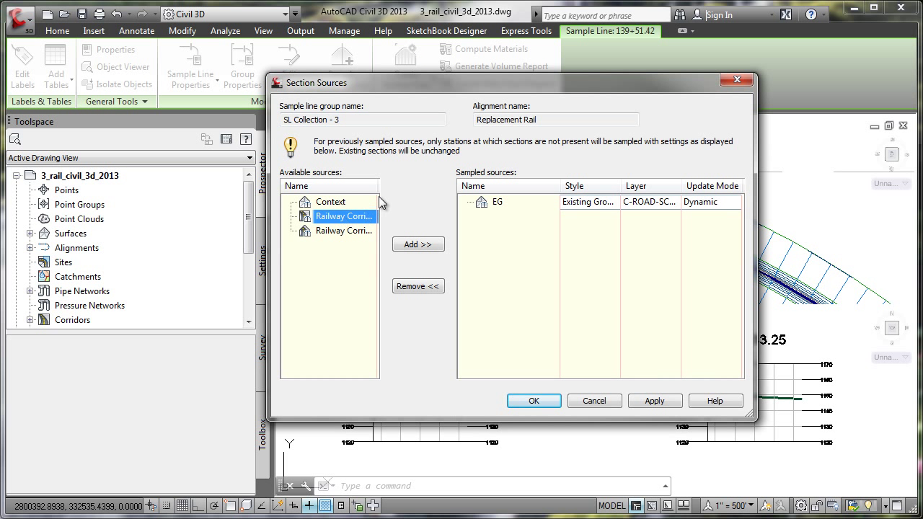
pyautogui.click(418, 245)
pyautogui.click(584, 217)
pyautogui.click(492, 191)
pyautogui.click(476, 210)
pyautogui.click(437, 218)
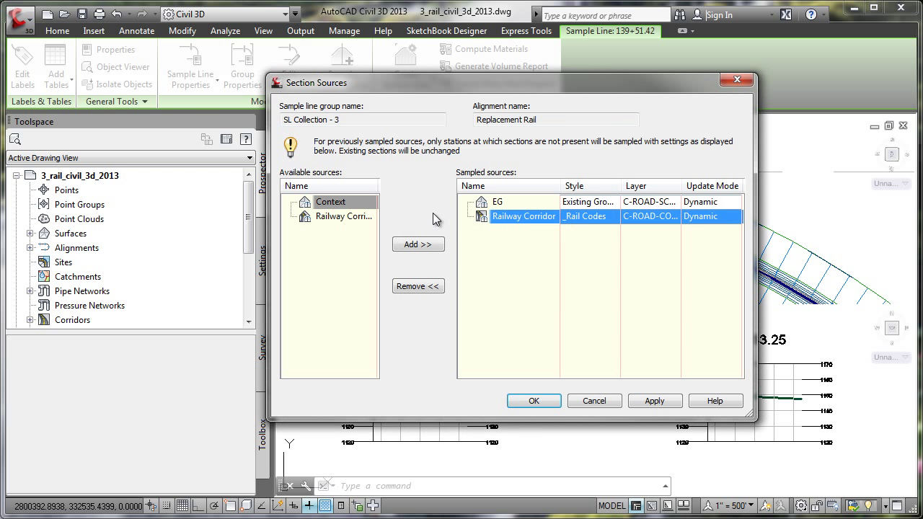
pyautogui.click(653, 401)
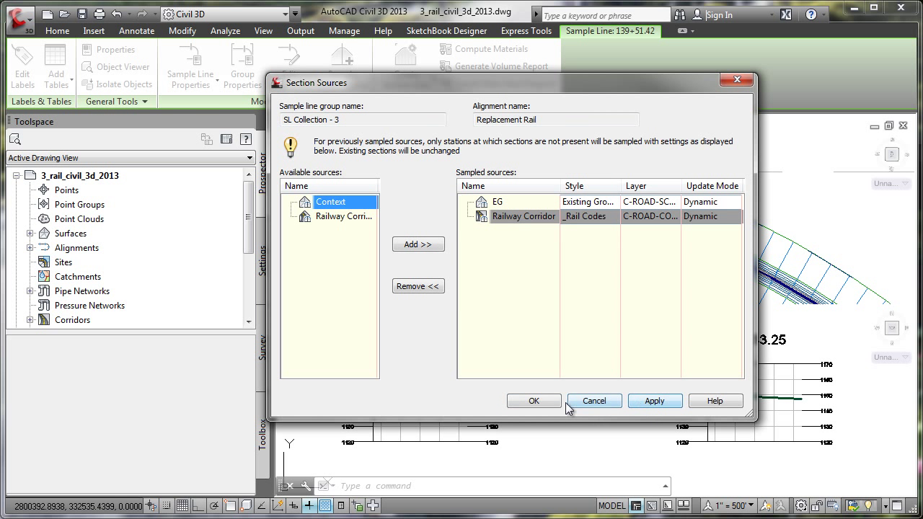
pyautogui.click(535, 401)
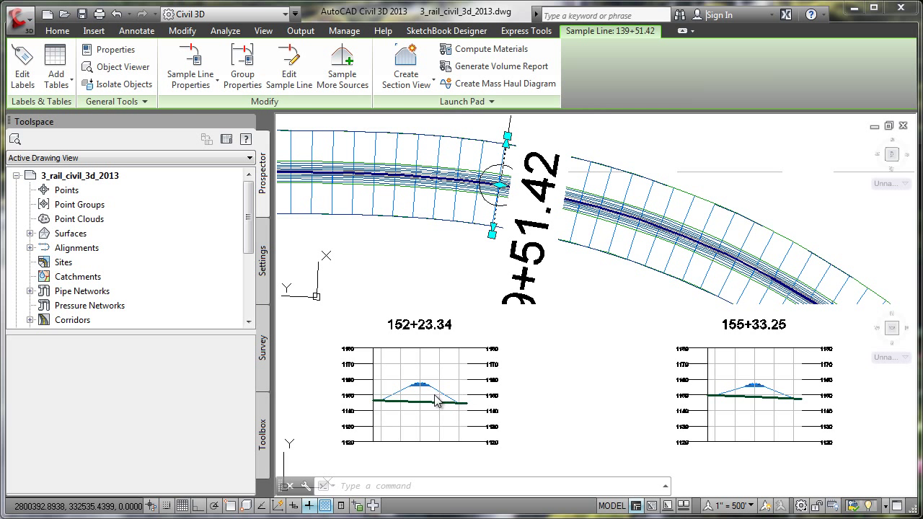
# Examine the corridor assembly and its side slopes in the cross-section views.
pyautogui.scroll(8, 425, 397)
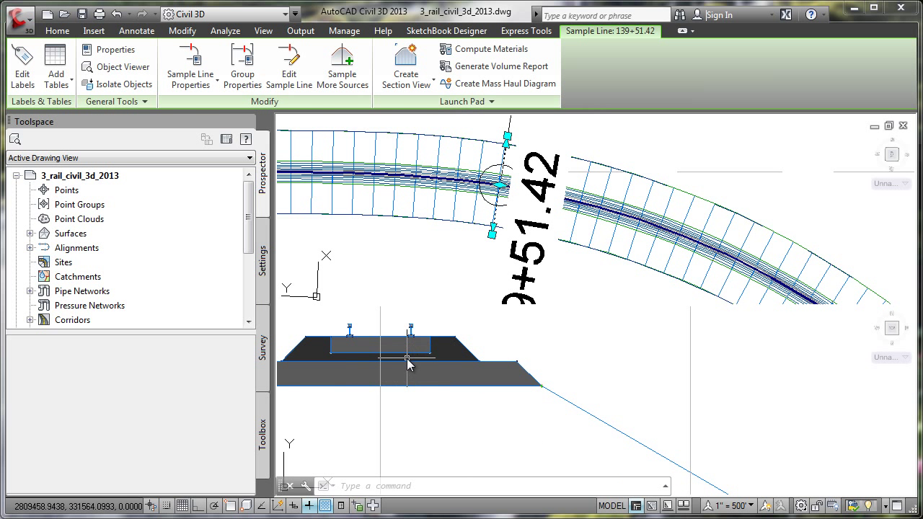
pyautogui.scroll(-8, 408, 364)
pyautogui.moveTo(777, 406); pyautogui.dragTo(583, 406, button='middle')
pyautogui.scroll(8, 667, 369)
pyautogui.scroll(5, 610, 332)
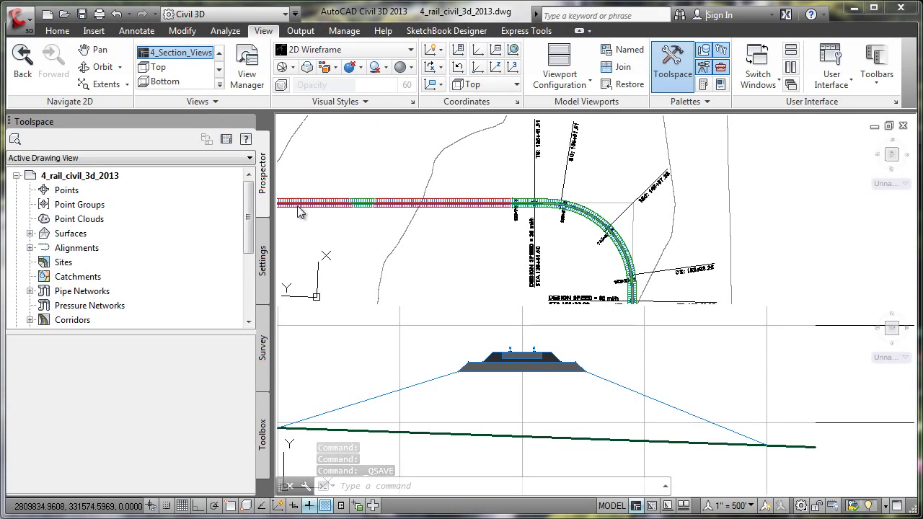
# Start the cant calculation for the Replacement Rail alignment, using Center Baseline as the pivot method.
pyautogui.click(29, 247)
pyautogui.click(44, 305)
pyautogui.scroll(-2, 106, 285)
pyautogui.rightClick(151, 235)
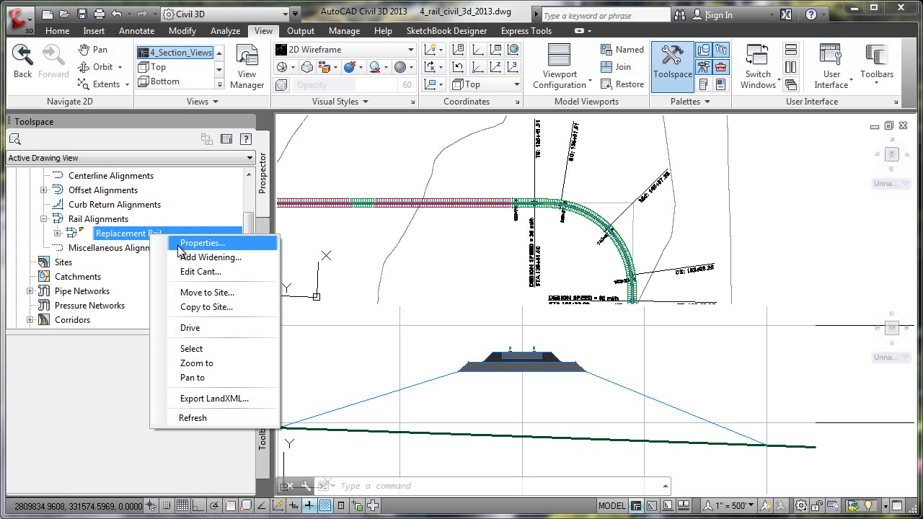
pyautogui.click(271, 277)
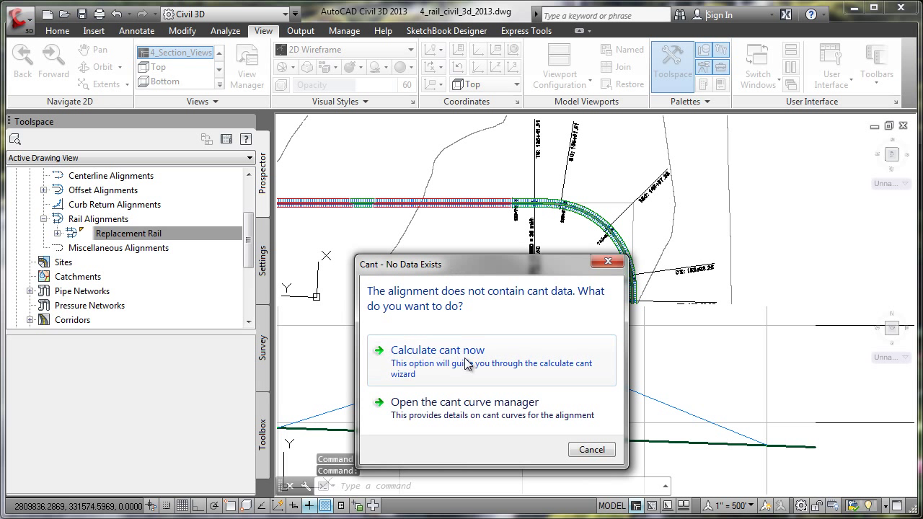
pyautogui.click(473, 360)
pyautogui.click(418, 217)
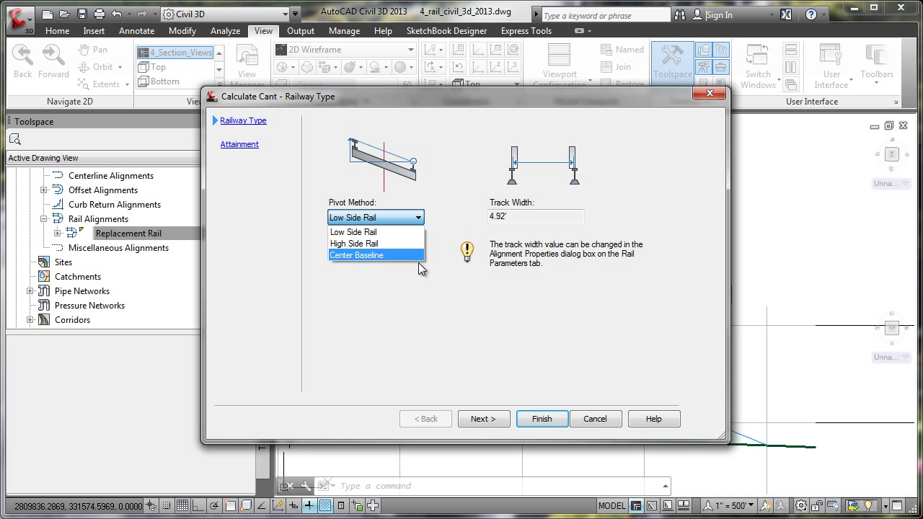
pyautogui.click(415, 257)
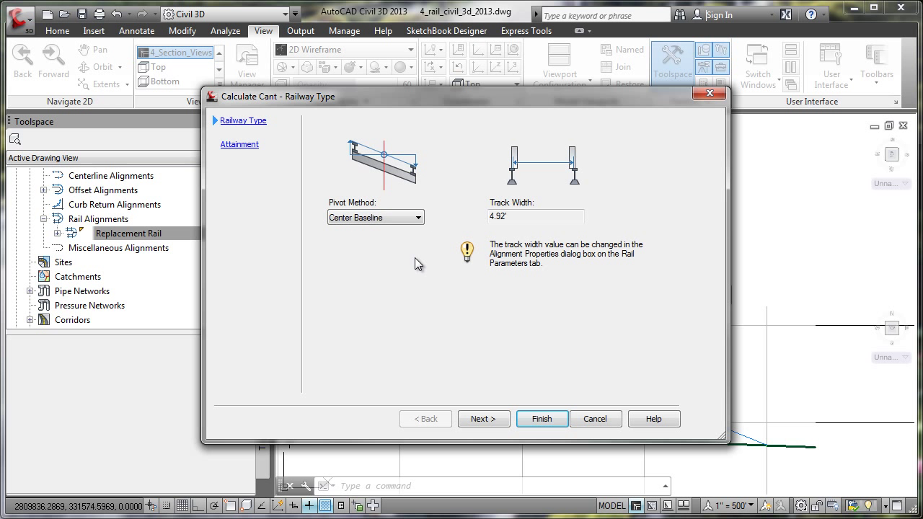
# Load the Autodesk Civil 3D Imperial rail cant design criteria file, enable automatic overlap resolution, and finish the cant calculation.
pyautogui.click(493, 417)
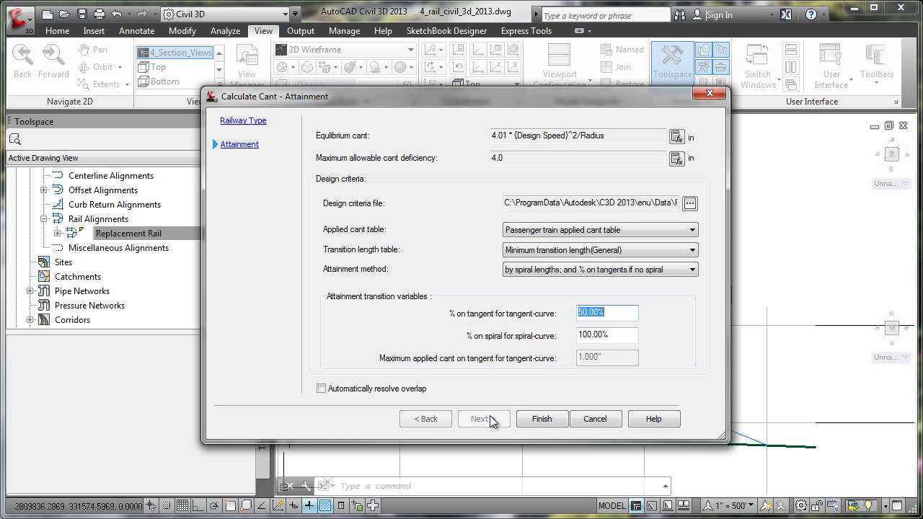
pyautogui.click(690, 205)
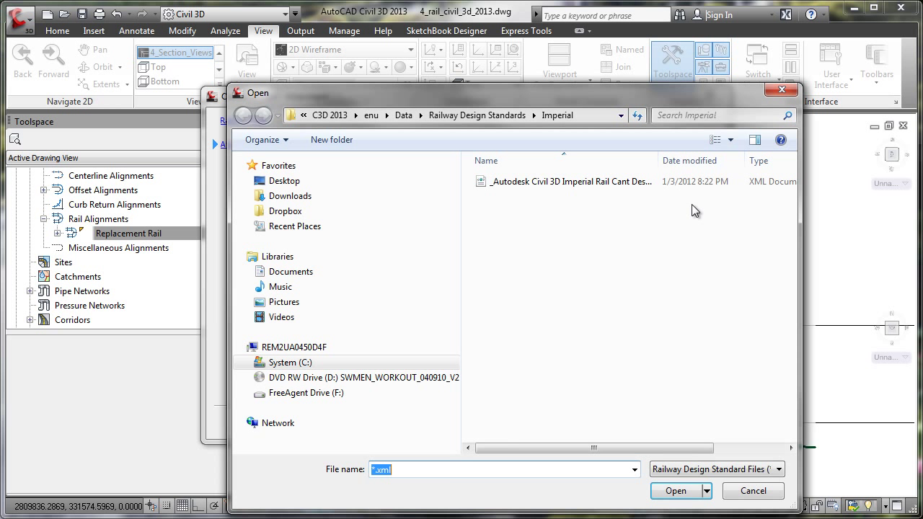
pyautogui.click(591, 183)
pyautogui.click(675, 491)
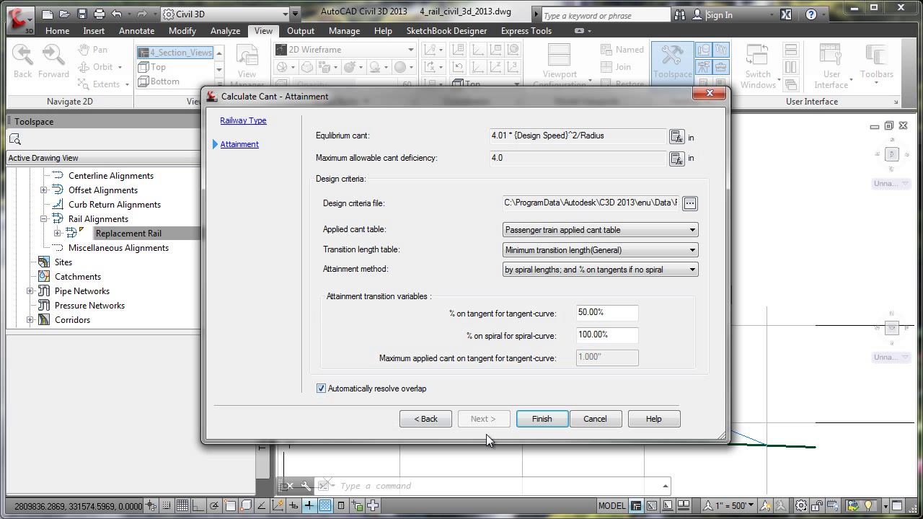
pyautogui.click(543, 420)
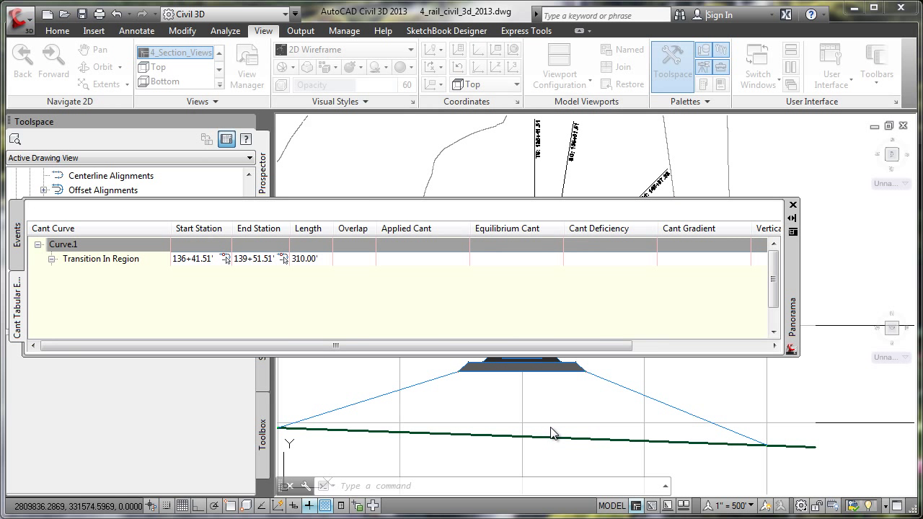
# Review the transition regions and cant values of Curve.1 in the cant table, and close it.
pyautogui.moveTo(577, 355); pyautogui.dragTo(581, 453)
pyautogui.moveTo(370, 448); pyautogui.dragTo(351, 449)
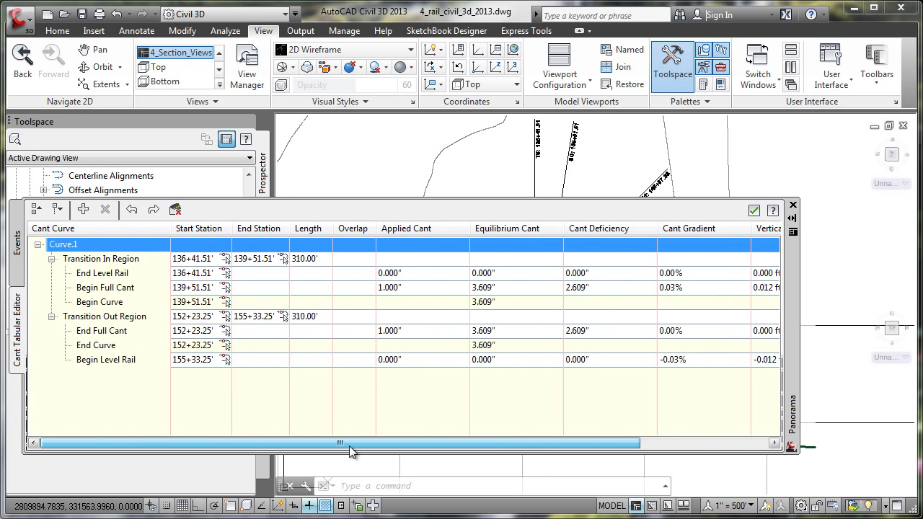
pyautogui.click(793, 207)
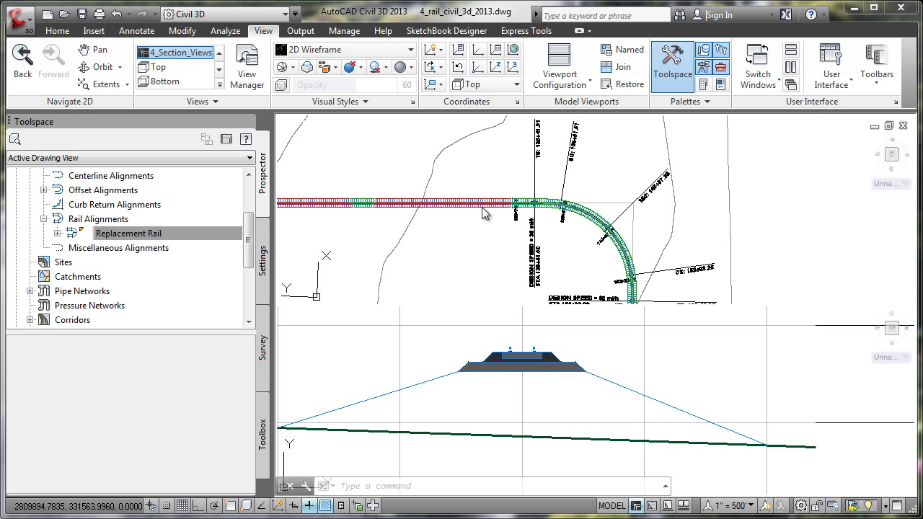
# Rebuild the Railway Corridor to include the alignment's cant.
pyautogui.scroll(-1, 249, 285)
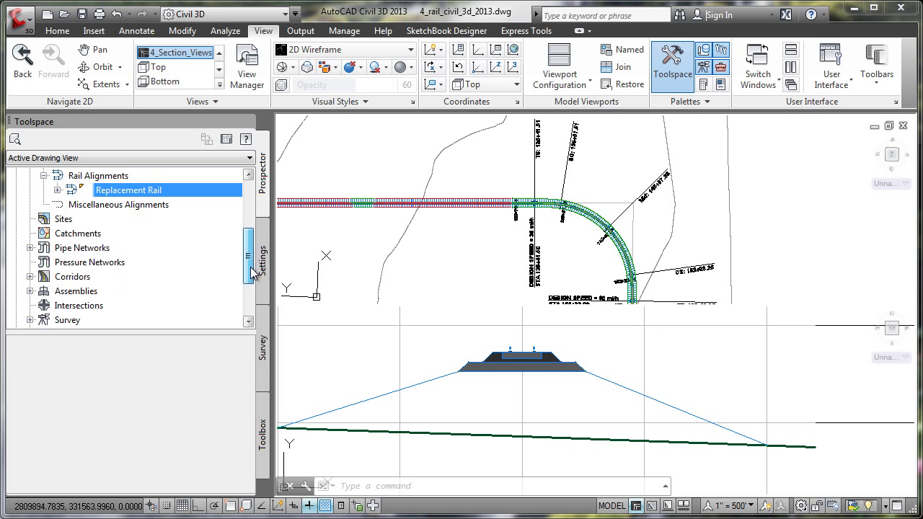
pyautogui.click(31, 276)
pyautogui.rightClick(144, 292)
pyautogui.click(223, 350)
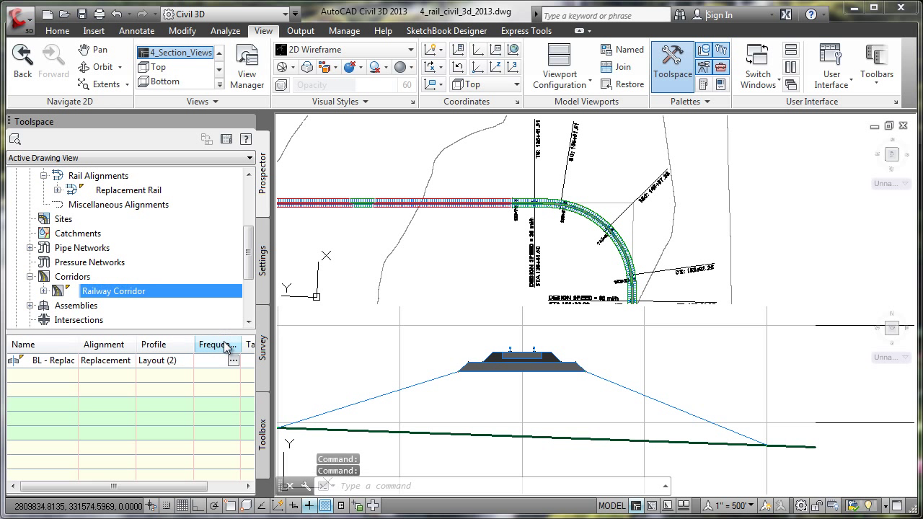
# Examine the cross-section views along the curve for the track's cant after the corridor rebuild.
pyautogui.scroll(-5, 579, 381)
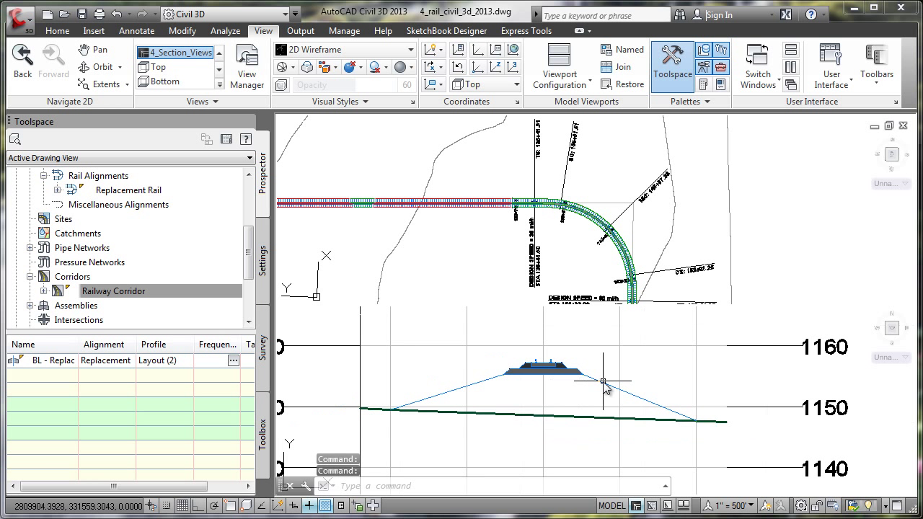
pyautogui.scroll(5, 673, 391)
pyautogui.scroll(-8, 656, 397)
pyautogui.moveTo(640, 406); pyautogui.dragTo(702, 305, button='middle')
pyautogui.moveTo(610, 416); pyautogui.dragTo(661, 337, button='middle')
pyautogui.scroll(10, 562, 370)
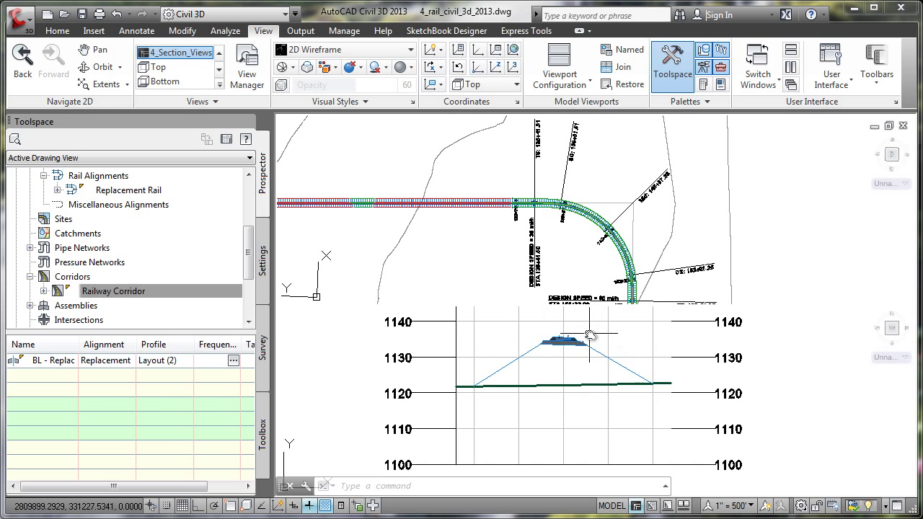
pyautogui.scroll(2, 435, 385)
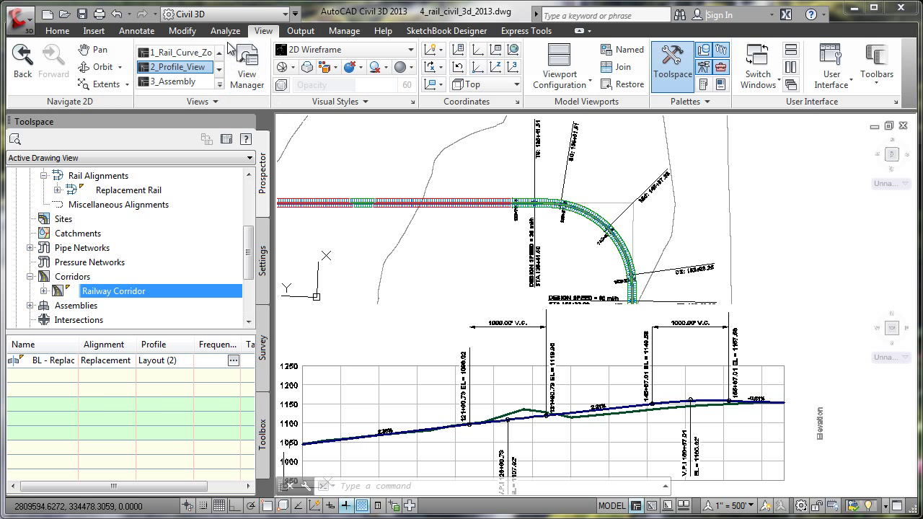
# Open the Volumes Dashboard and move it partly clear of the project tree.
pyautogui.click(225, 30)
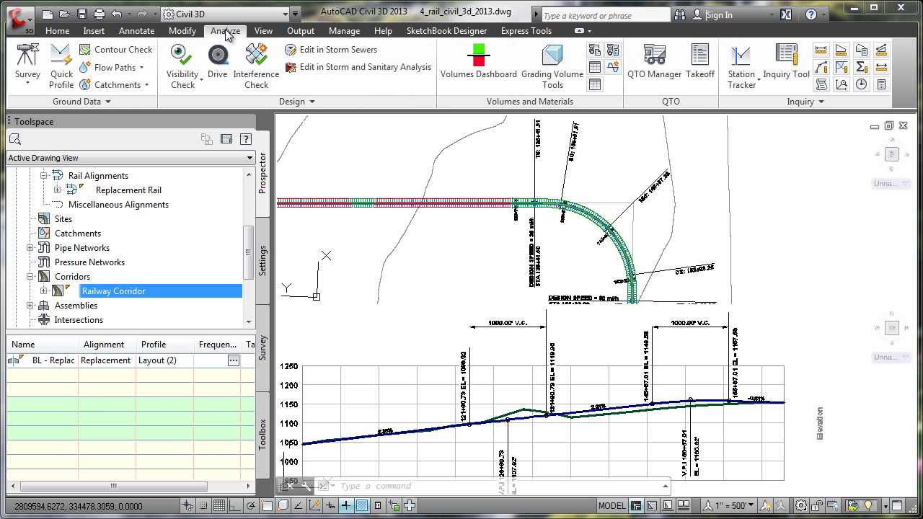
pyautogui.click(477, 69)
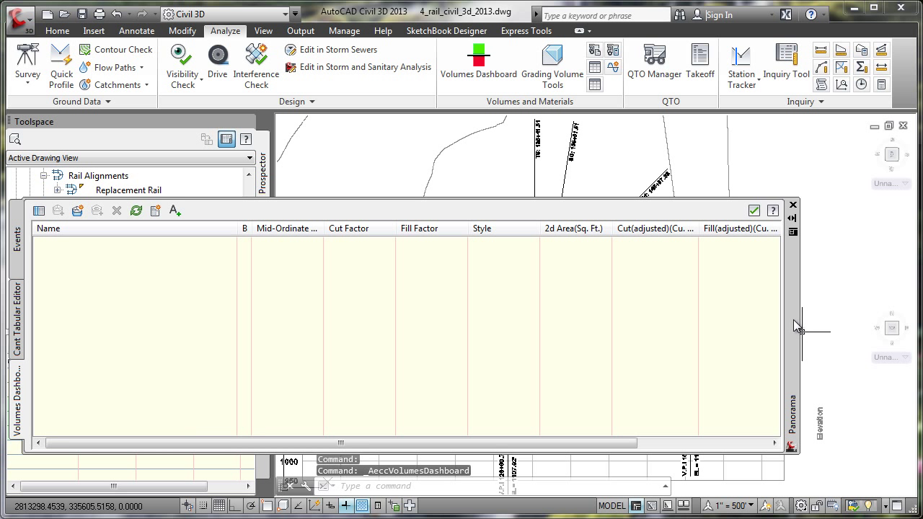
pyautogui.moveTo(793, 251); pyautogui.dragTo(875, 261)
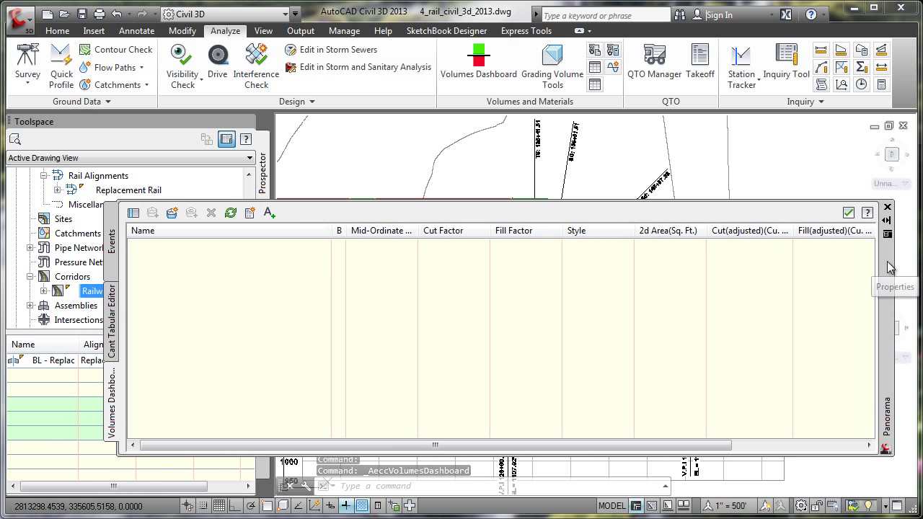
# Thaw the _Volume Boundaries layer to display the region boundaries around the rail corridor.
pyautogui.click(57, 30)
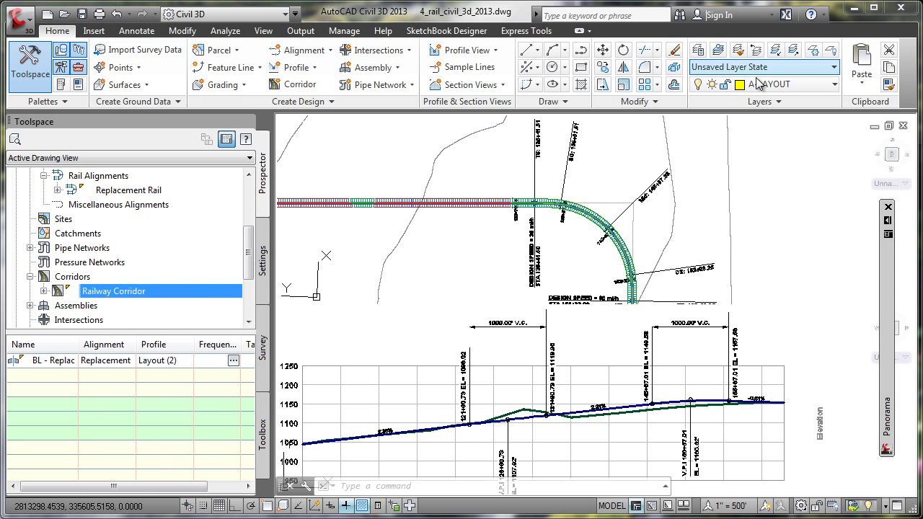
pyautogui.click(834, 84)
pyautogui.scroll(3, 862, 144)
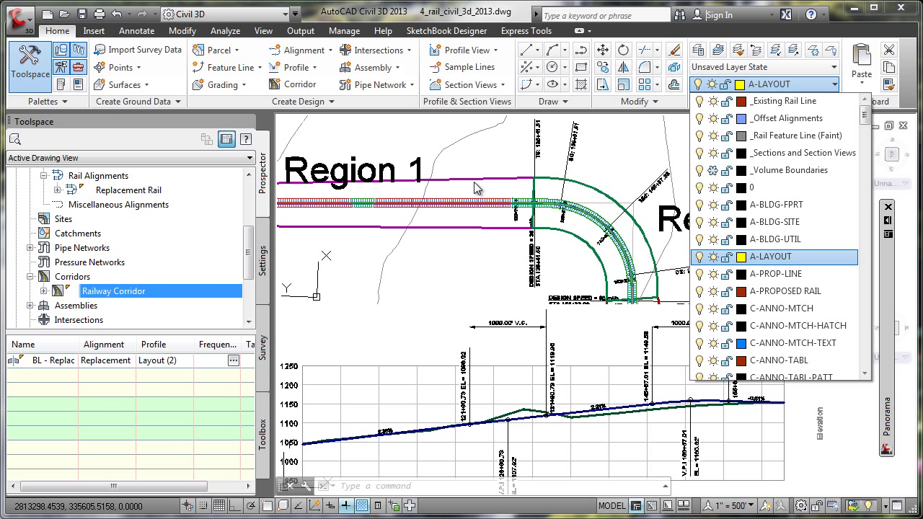
pyautogui.click(494, 169)
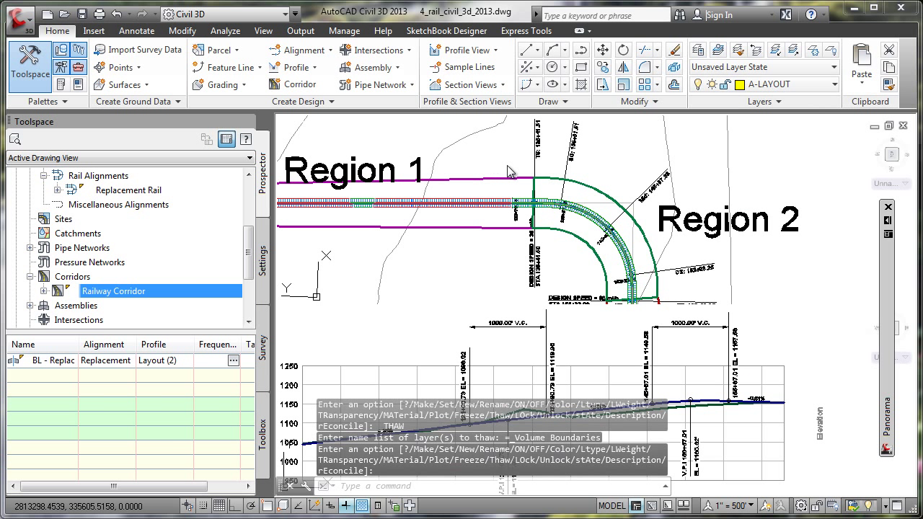
pyautogui.click(117, 14)
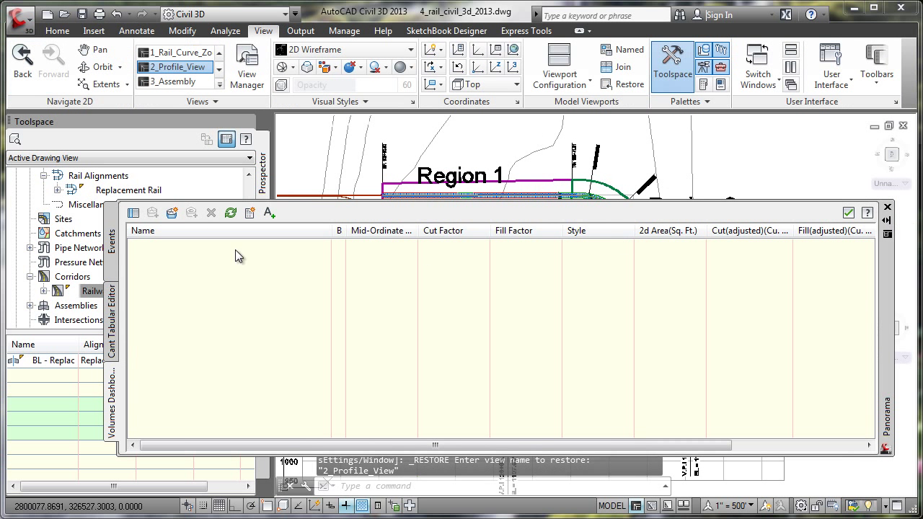
# Start a new TIN volume surface named "Comparison Surface" with EG as its base surface.
pyautogui.click(172, 213)
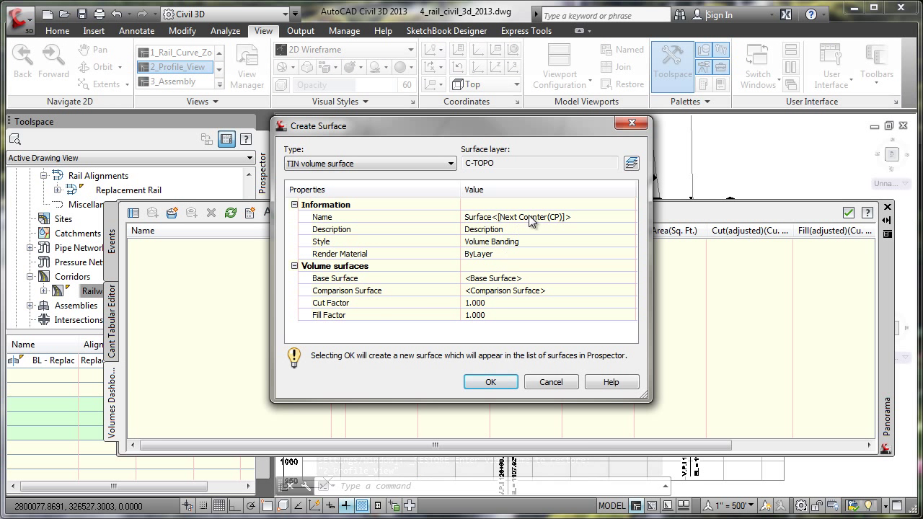
pyautogui.click(505, 216)
pyautogui.write('Comparison Surface')
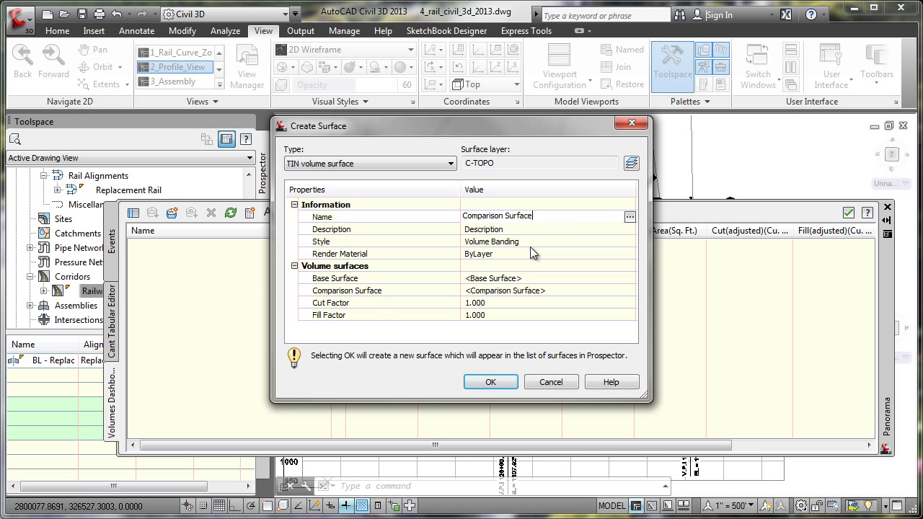
pyautogui.click(531, 241)
pyautogui.click(550, 281)
pyautogui.click(625, 279)
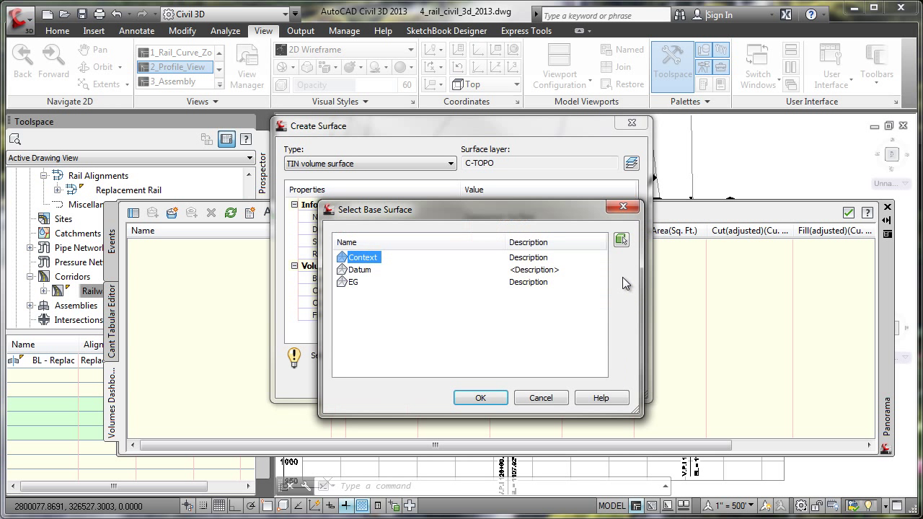
pyautogui.click(353, 282)
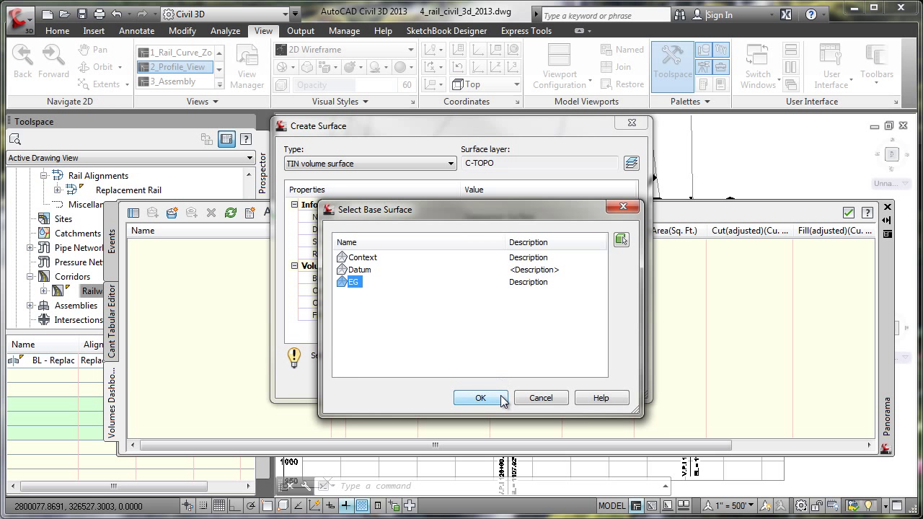
pyautogui.click(480, 398)
# Set Datum as the surface compared against EG, and create the volume surface.
pyautogui.click(574, 292)
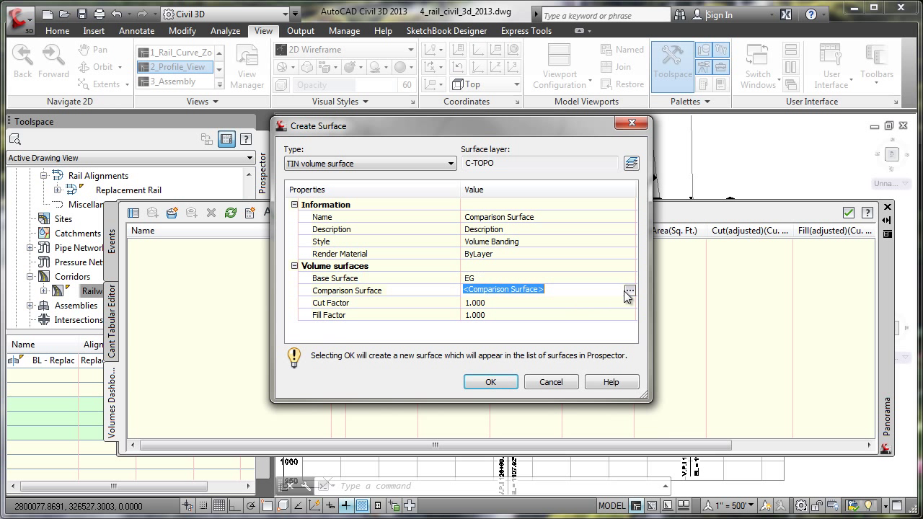
pyautogui.click(625, 291)
pyautogui.click(358, 270)
pyautogui.click(489, 398)
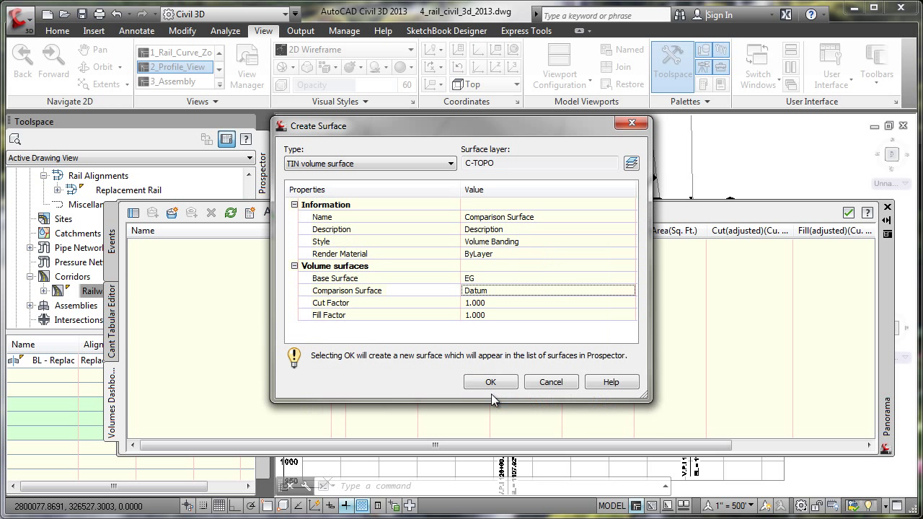
pyautogui.click(505, 382)
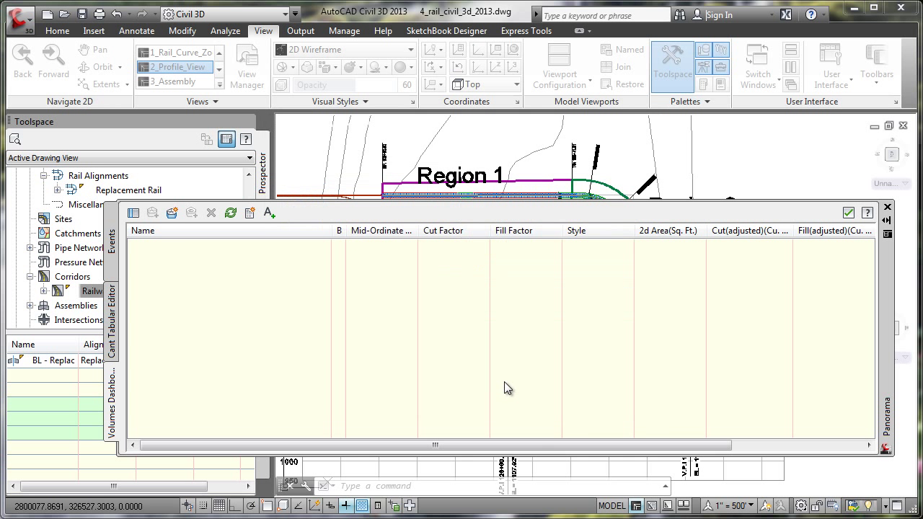
pyautogui.click(173, 218)
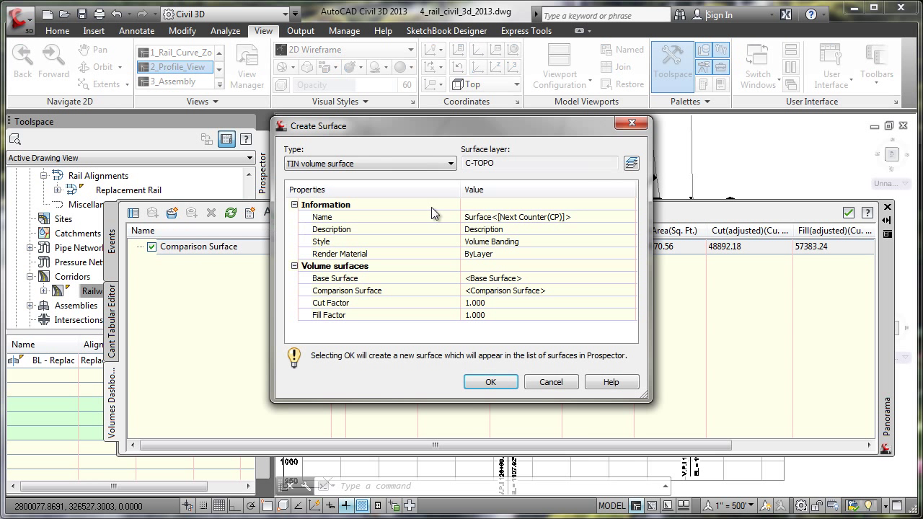
pyautogui.click(550, 382)
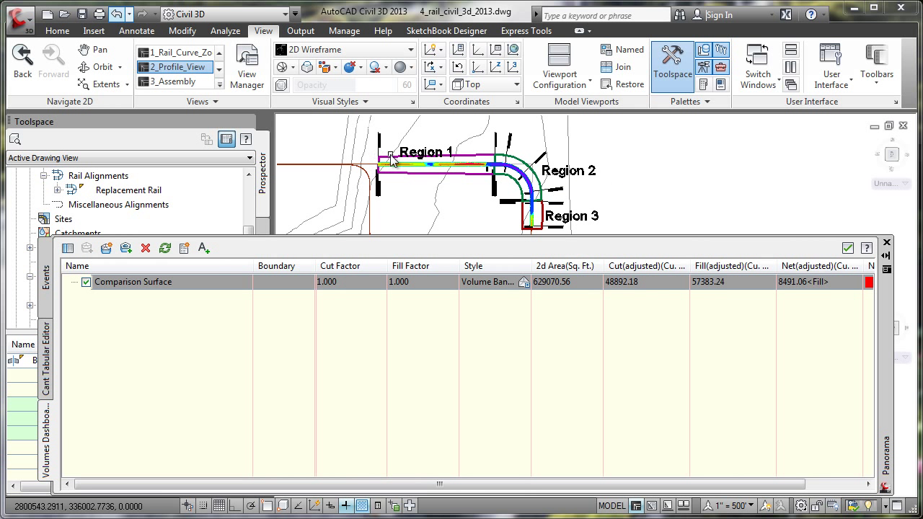
# Add bounded volumes for the Region 1, Region 2 and Region 3 boundaries to Comparison Surface, and bring the Net Graph column into view.
pyautogui.click(392, 160)
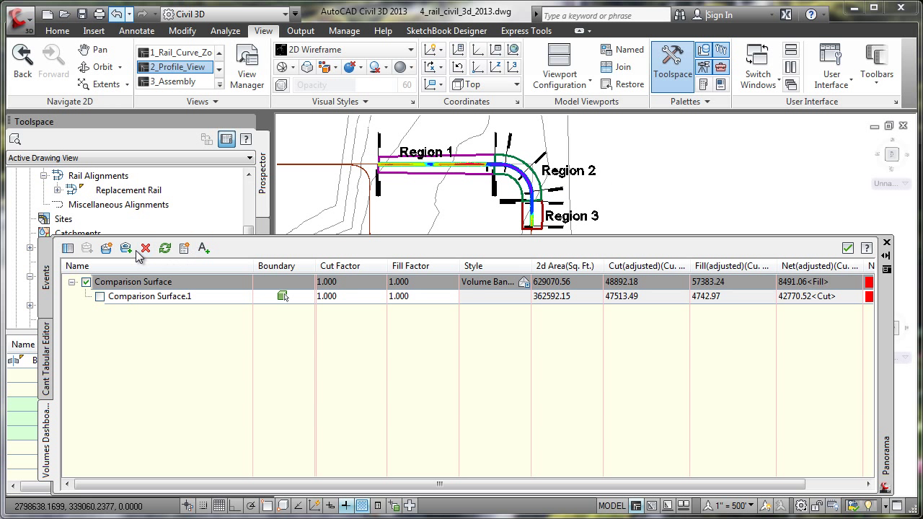
pyautogui.click(521, 164)
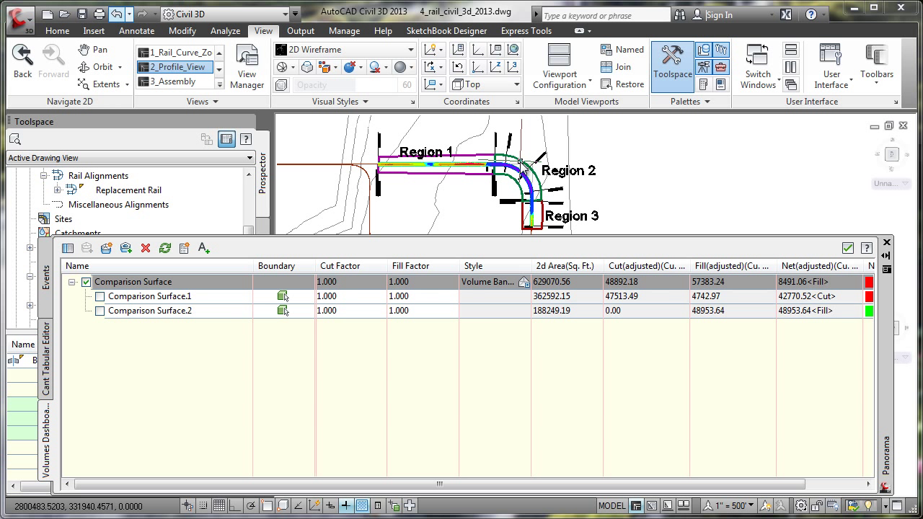
pyautogui.click(547, 220)
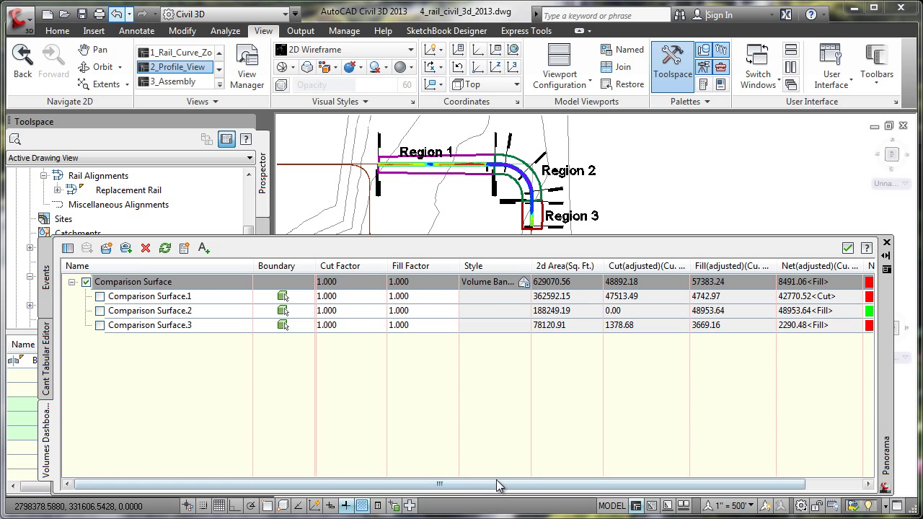
pyautogui.moveTo(520, 485); pyautogui.dragTo(577, 485)
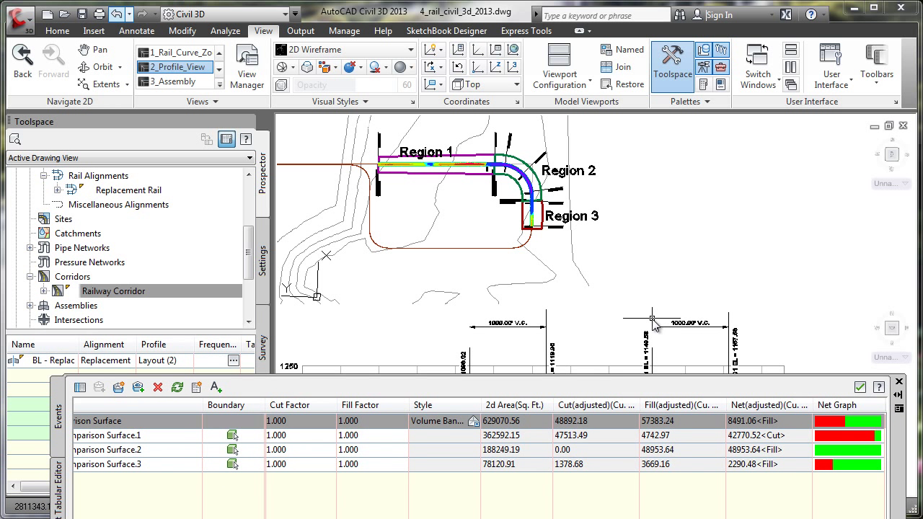
# Move the Layout (2) profile's first vertical intersection point down and forward to about station 135+05.69, elevation 1086.61'.
pyautogui.moveTo(658, 324); pyautogui.dragTo(639, 271, button='middle')
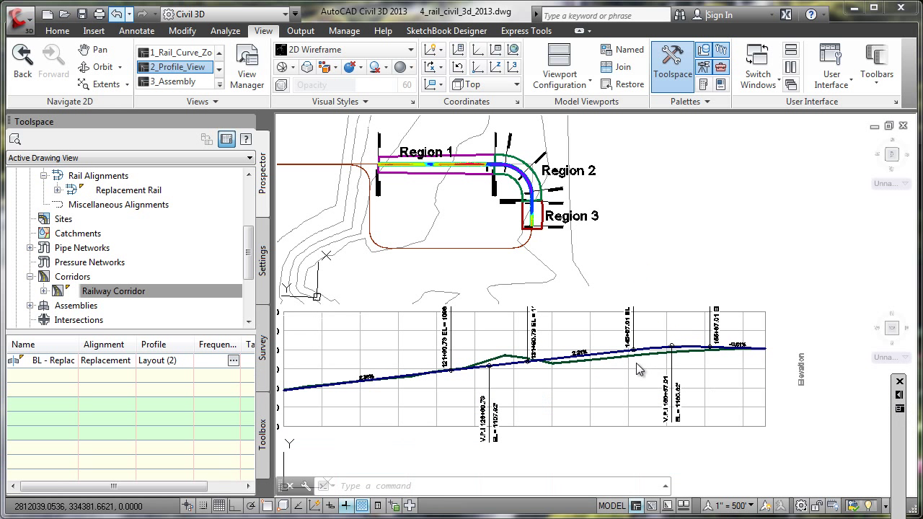
pyautogui.click(552, 362)
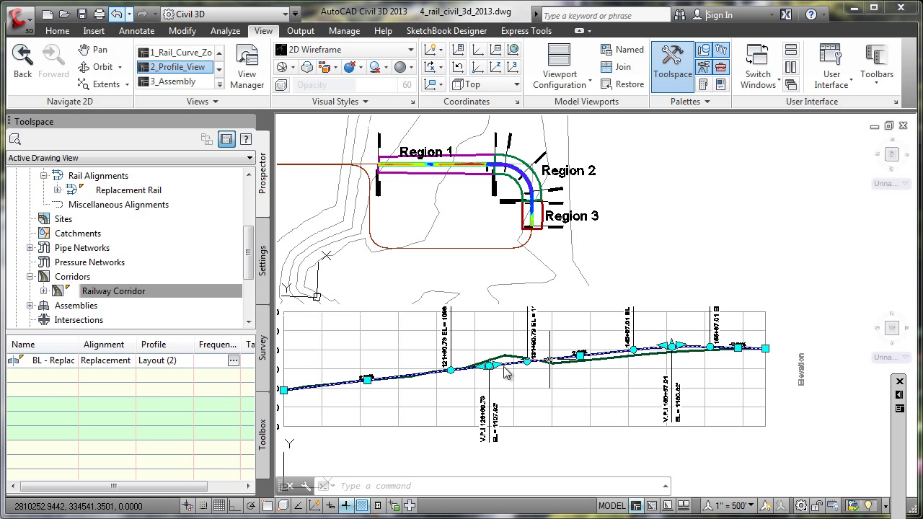
pyautogui.scroll(4, 480, 361)
pyautogui.click(476, 352)
pyautogui.scroll(3, 474, 351)
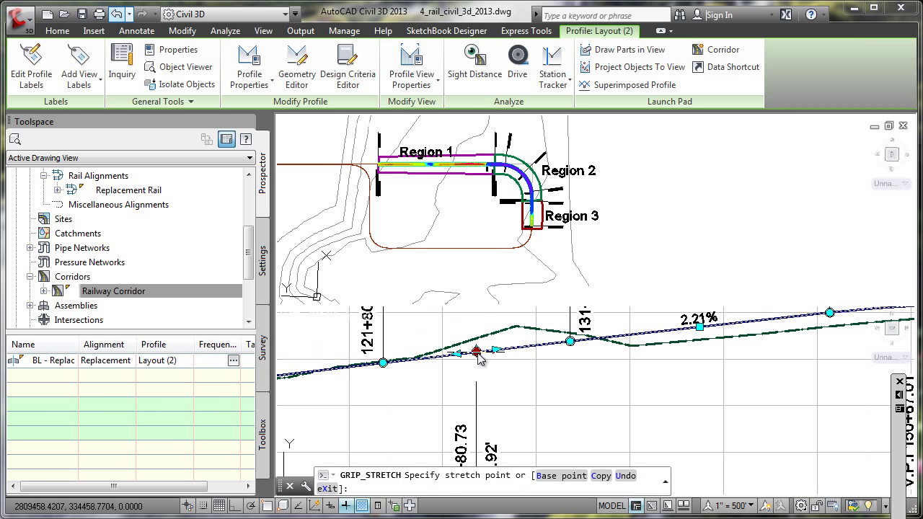
pyautogui.scroll(-2, 462, 353)
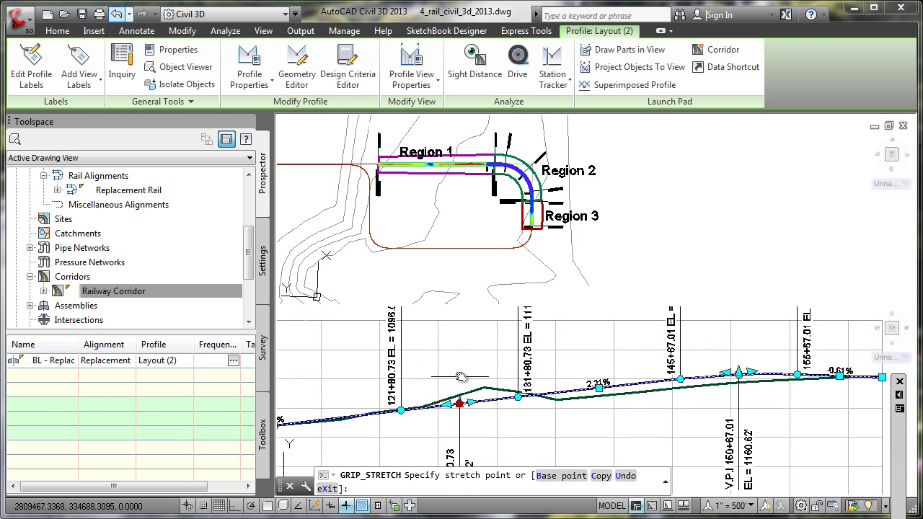
pyautogui.scroll(-1, 456, 377)
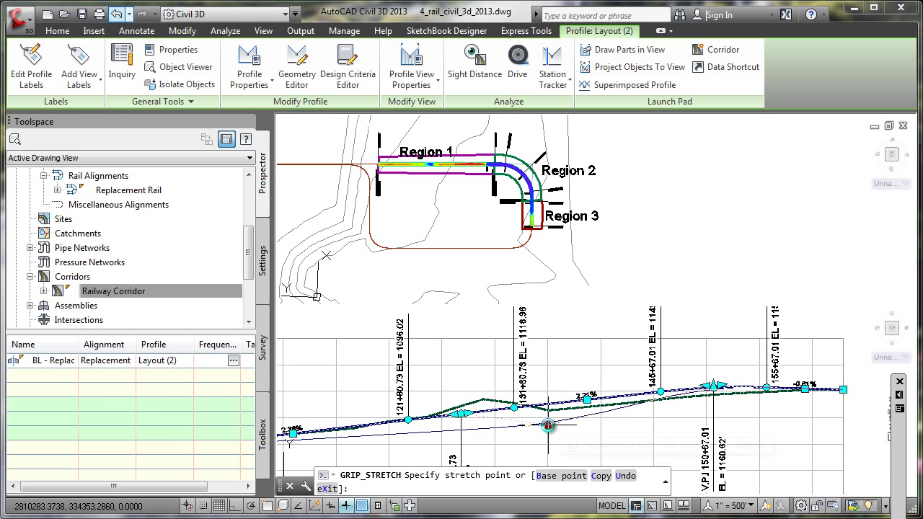
pyautogui.click(548, 426)
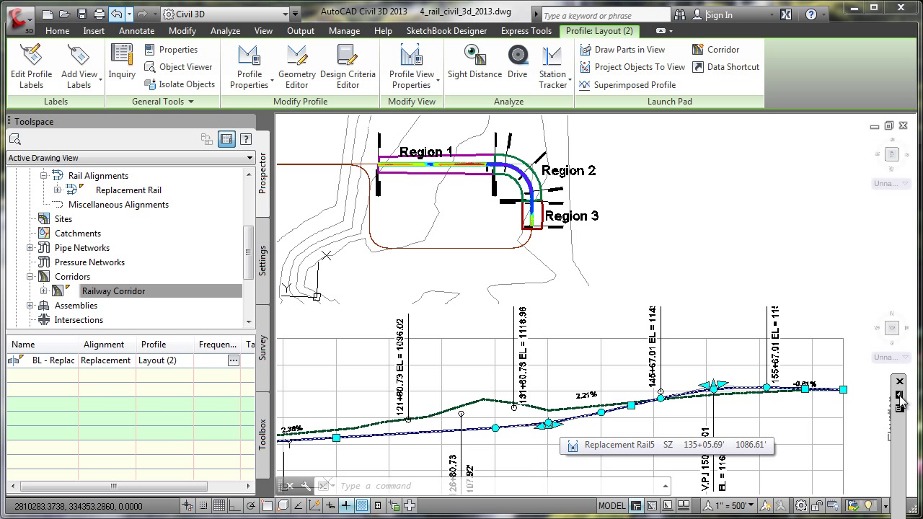
# Recompute the out-of-date Comparison Surface volumes and review the updated cut and fill for each bounded volume.
pyautogui.moveTo(901, 404)
pyautogui.moveTo(899, 417); pyautogui.dragTo(896, 235)
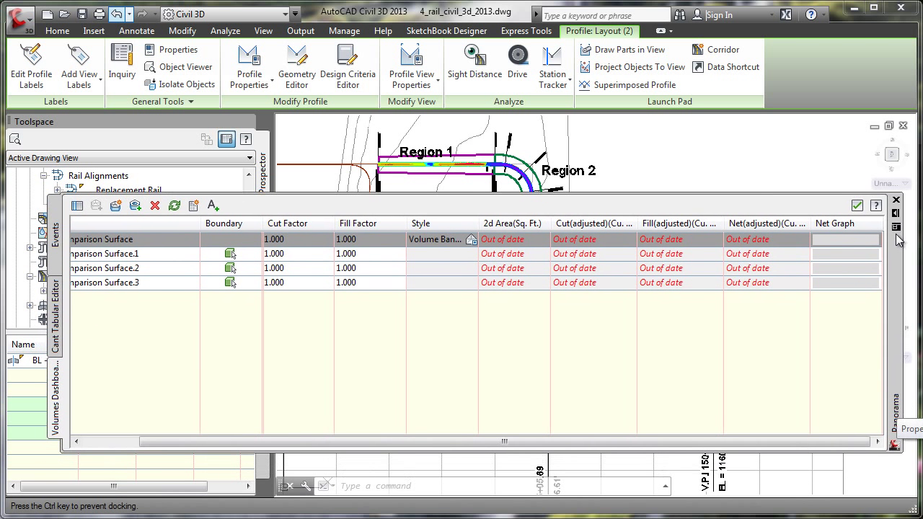
pyautogui.click(175, 206)
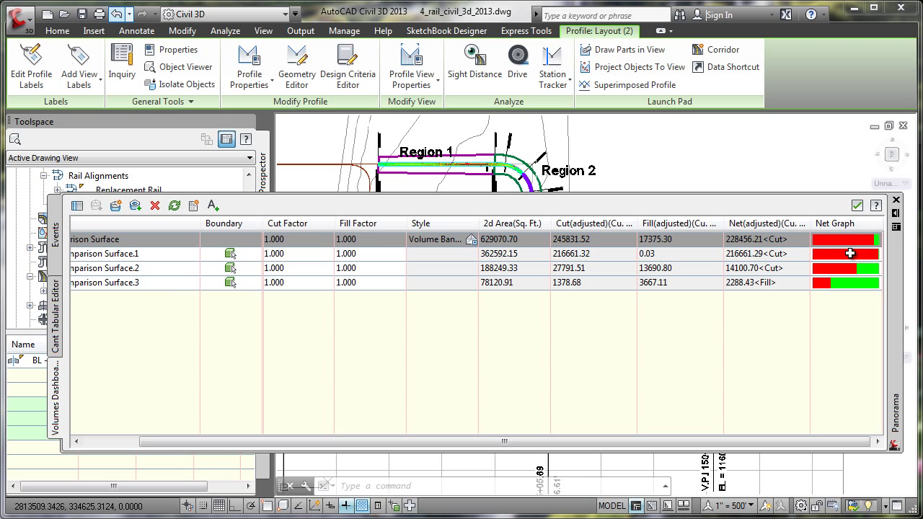
pyautogui.moveTo(505, 441); pyautogui.dragTo(350, 442)
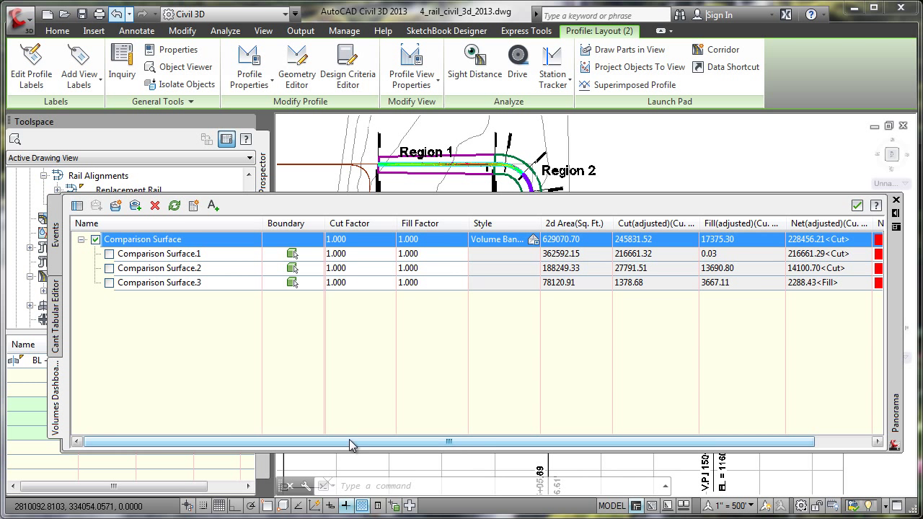
pyautogui.click(895, 217)
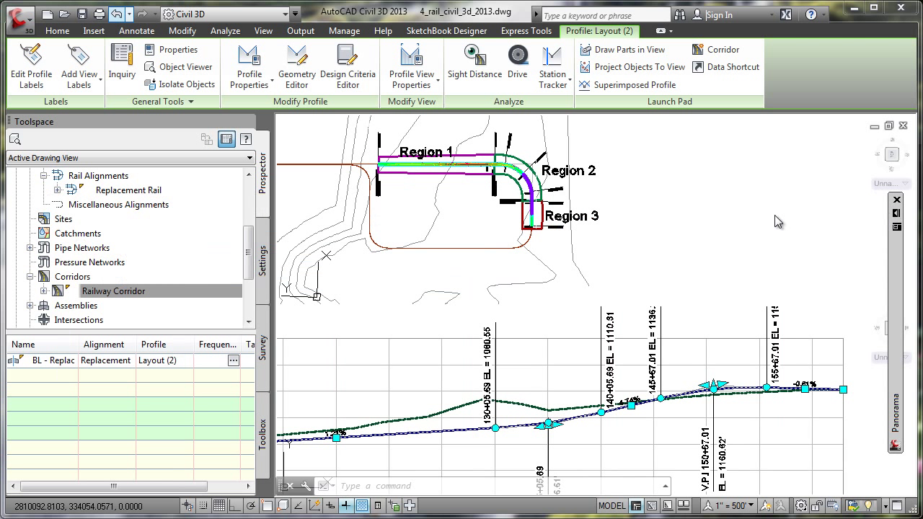
pyautogui.scroll(8, 454, 184)
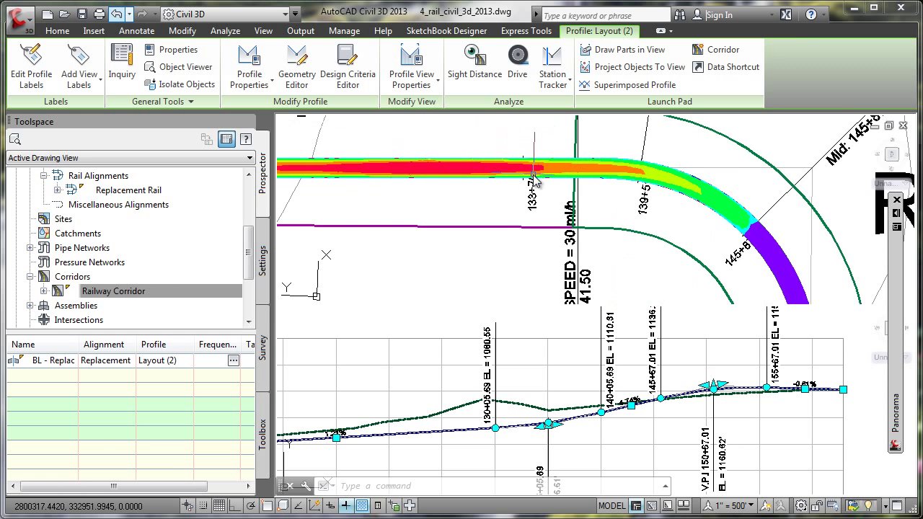
pyautogui.moveTo(581, 185); pyautogui.dragTo(411, 203, button='middle')
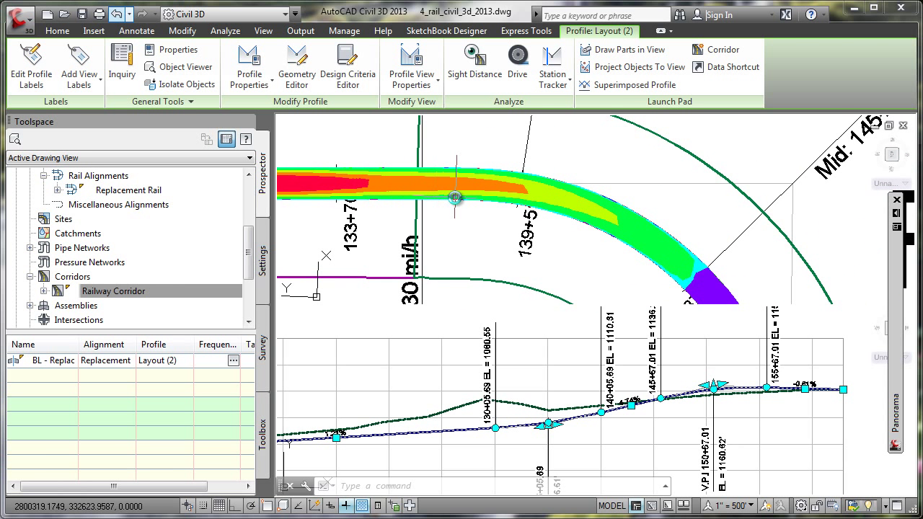
pyautogui.scroll(-2, 457, 191)
pyautogui.click(457, 191)
pyautogui.rightClick(460, 190)
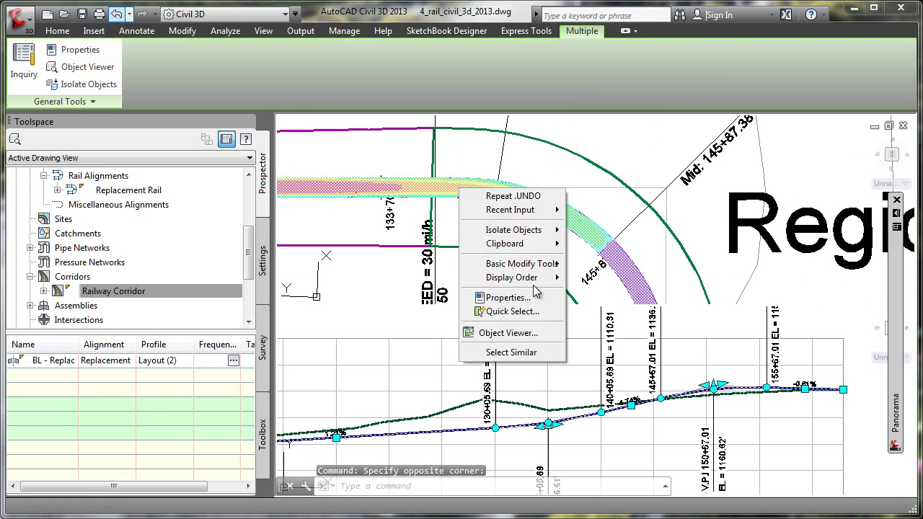
pyautogui.press('Escape')
pyautogui.press('Escape')
pyautogui.press('Escape')
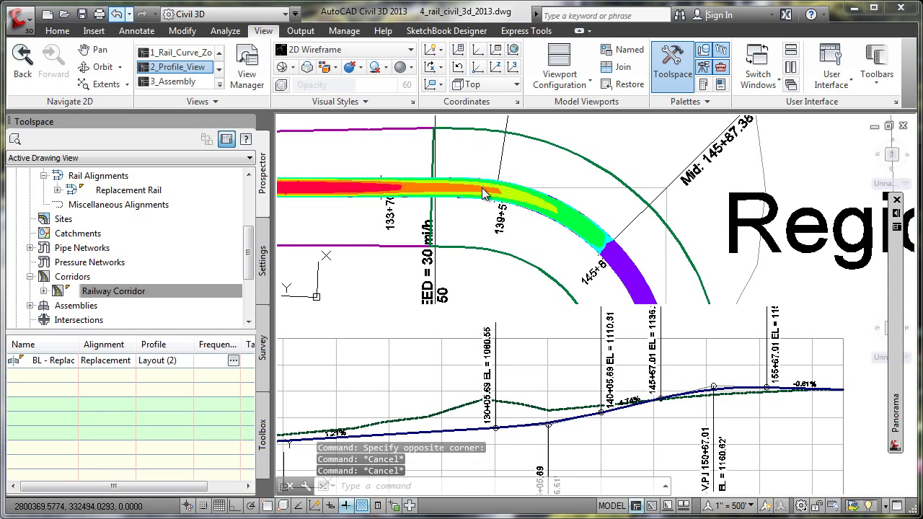
# Open the surface properties of Comparison Surface and generate its elevation analysis with 8 ranges, enlarging the dialog to show the range details.
pyautogui.click(503, 218)
pyautogui.rightClick(505, 220)
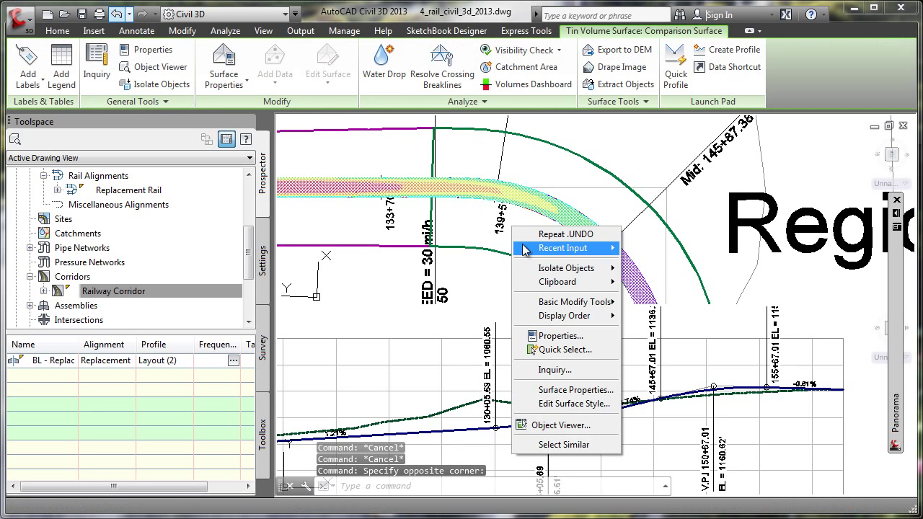
pyautogui.click(600, 391)
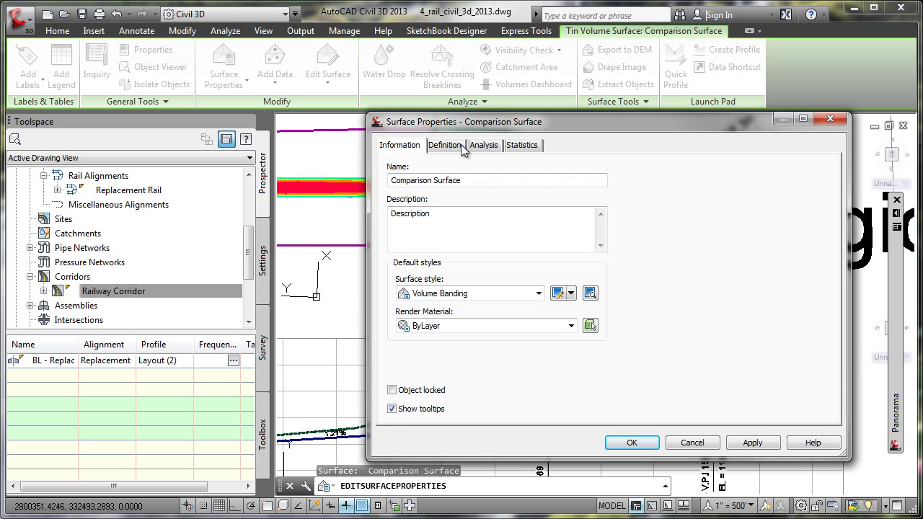
pyautogui.click(485, 146)
pyautogui.moveTo(498, 129); pyautogui.dragTo(430, 120)
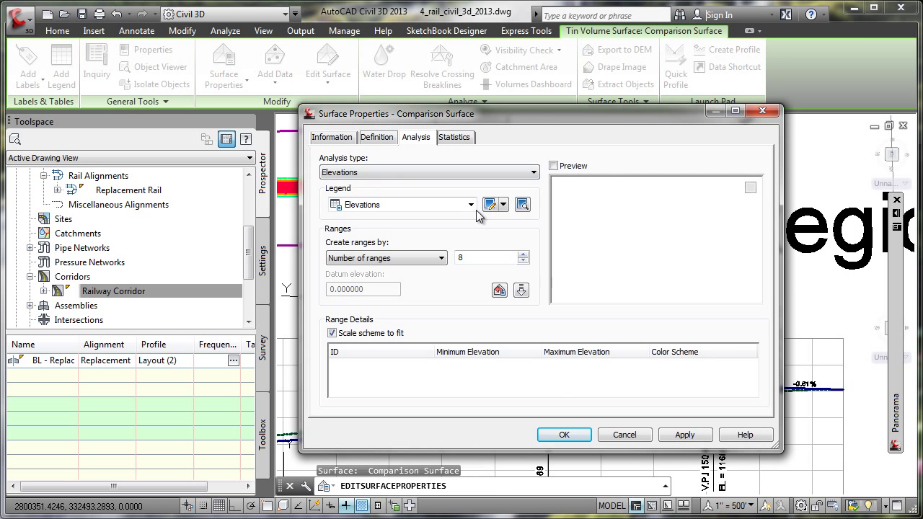
pyautogui.click(521, 290)
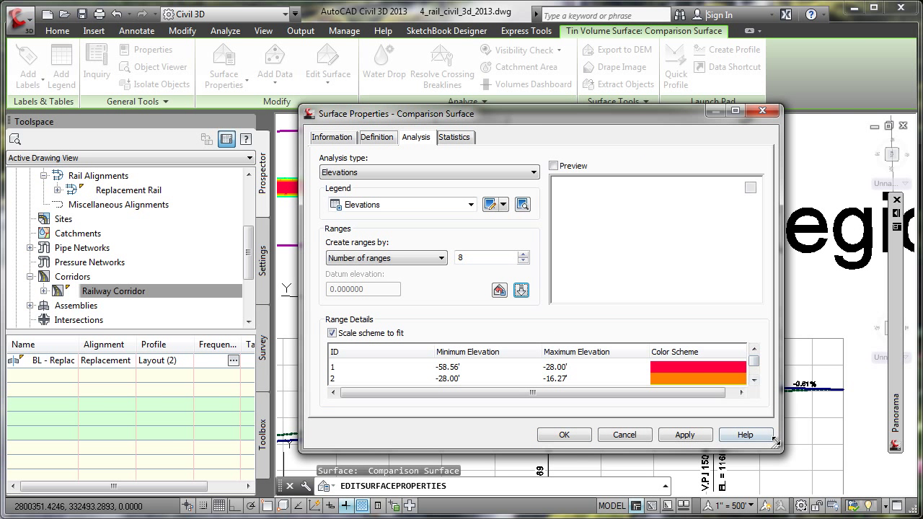
pyautogui.moveTo(781, 449); pyautogui.dragTo(790, 496)
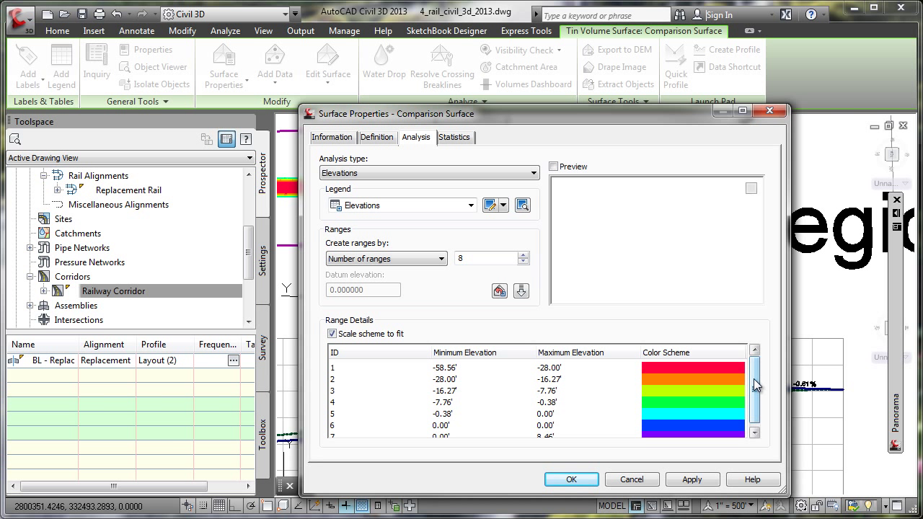
pyautogui.scroll(-1, 755, 386)
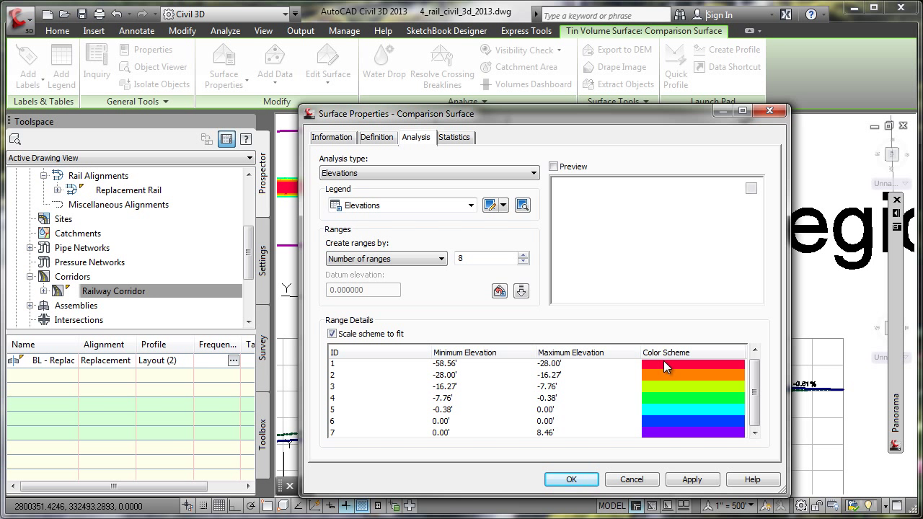
# Regenerate Comparison Surface's elevation ranges by range interval with datum, using a 5.0 interval and datum elevation 0, and apply them.
pyautogui.click(437, 259)
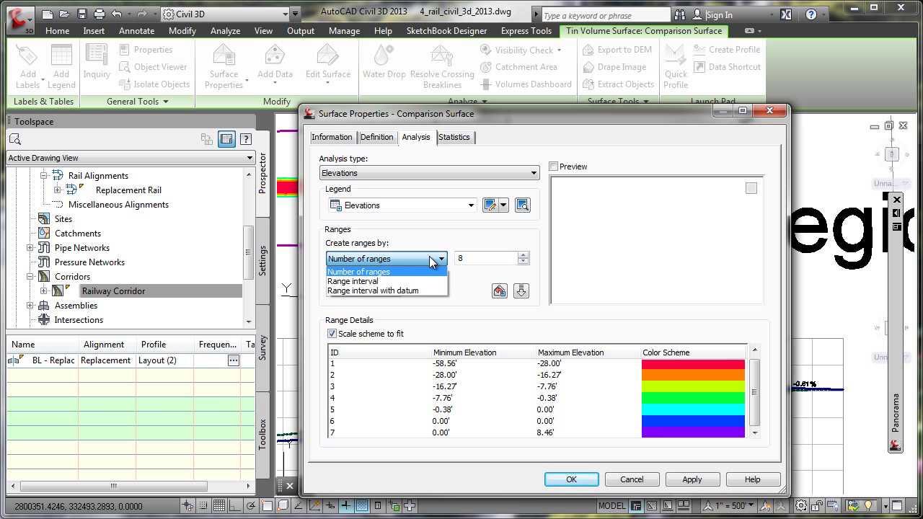
pyautogui.click(422, 290)
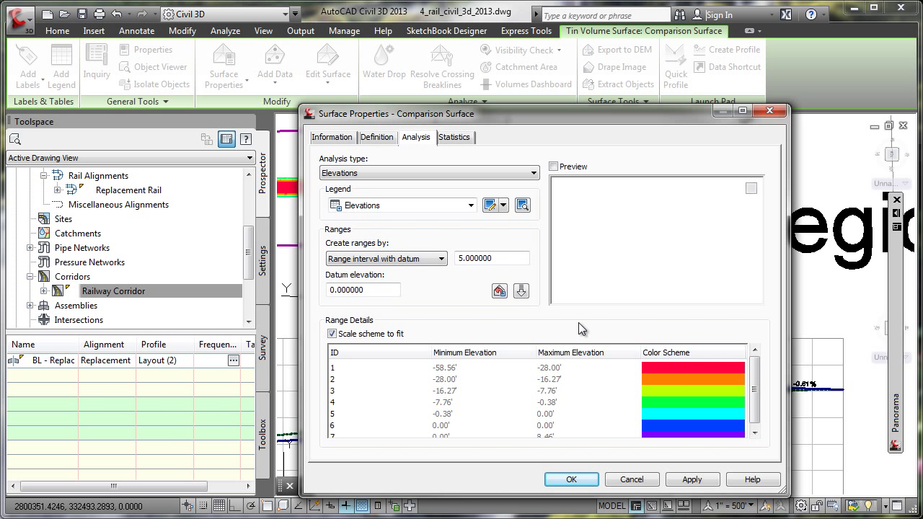
pyautogui.click(522, 290)
pyautogui.moveTo(756, 374); pyautogui.dragTo(755, 417)
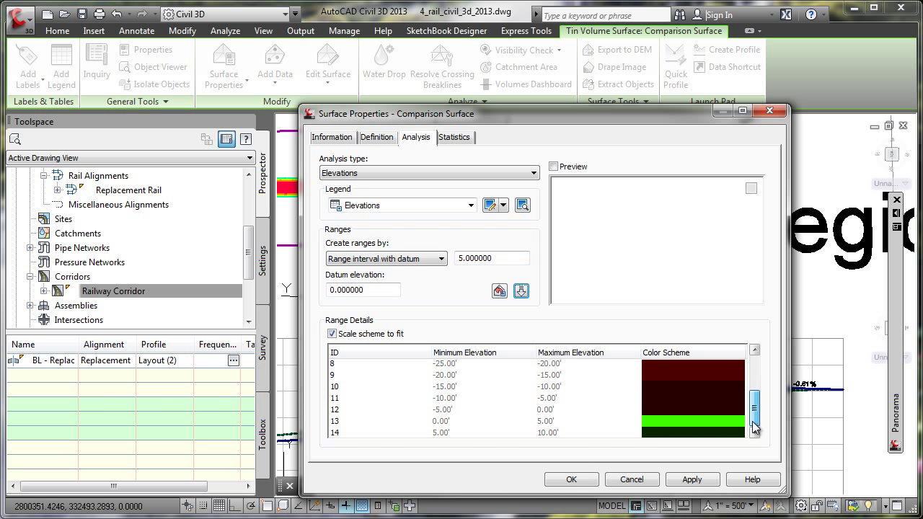
pyautogui.click(577, 480)
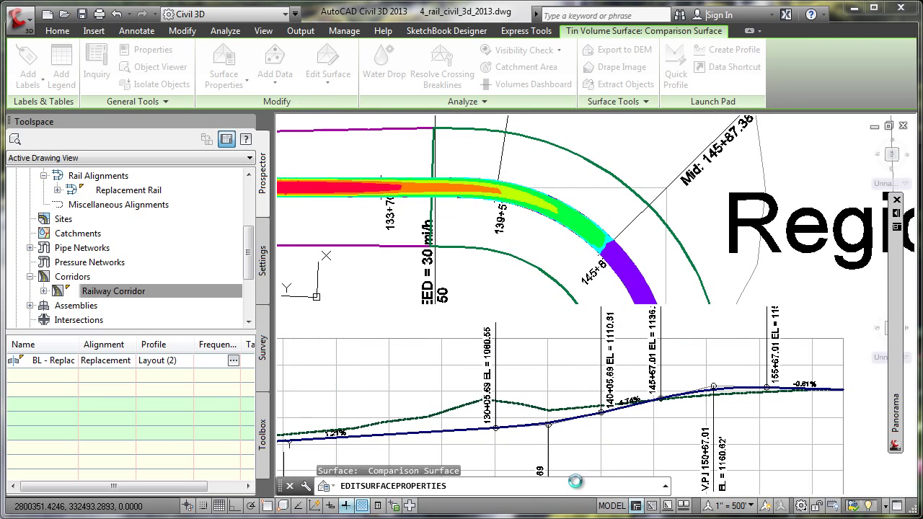
pyautogui.press('Escape')
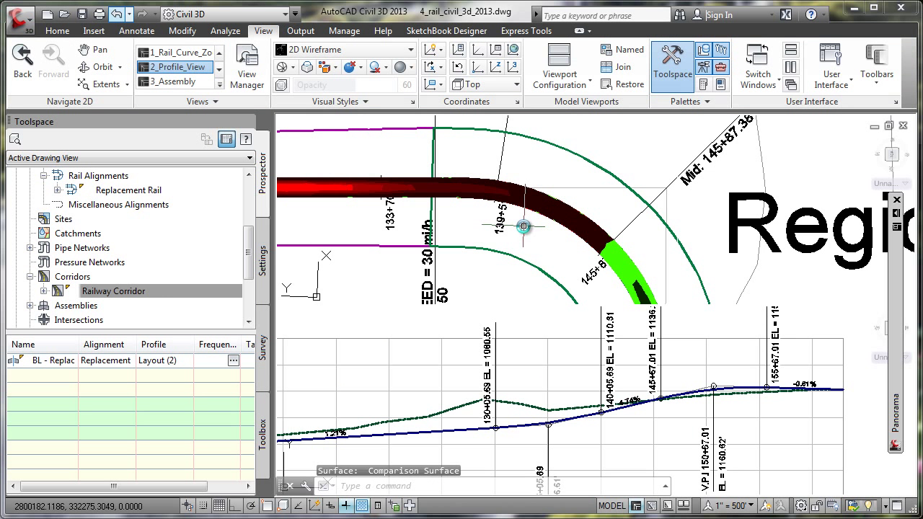
# Examine the cut and fill banding through Region 3 and check it against the volumes dashboard.
pyautogui.scroll(-3, 525, 228)
pyautogui.moveTo(524, 228)
pyautogui.mouseDown(button='middle')
pyautogui.moveTo(480, 219)
pyautogui.moveTo(552, 209)
pyautogui.moveTo(548, 192)
pyautogui.moveTo(610, 191)
pyautogui.mouseUp(button='middle')
pyautogui.scroll(2, 631, 249)
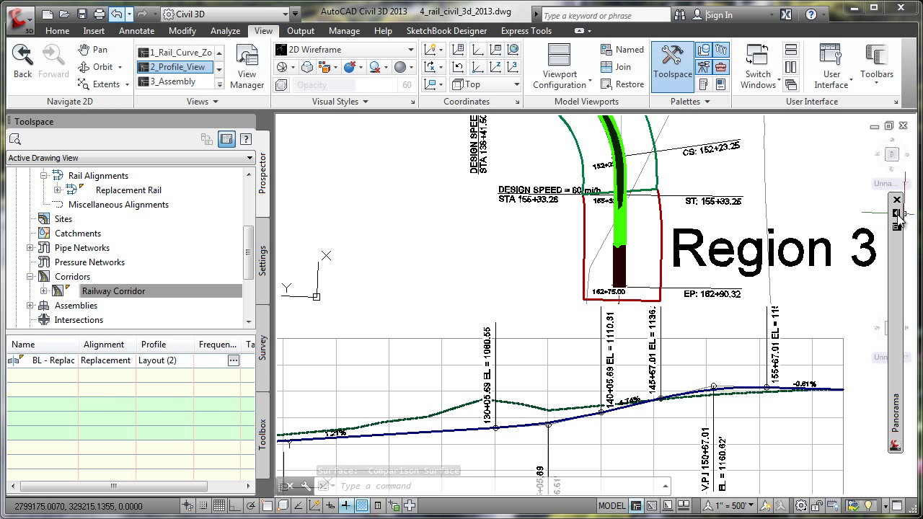
pyautogui.moveTo(898, 218)
pyautogui.moveTo(659, 441); pyautogui.dragTo(751, 449)
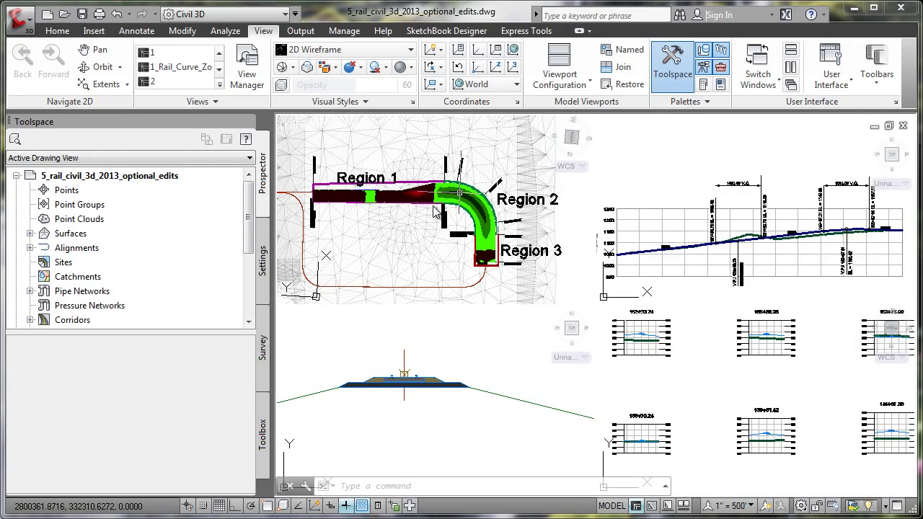
# In 5_rail_civil_3d_2013_optional_edits.dwg, set the surface style of Comparison EG to Datum to _No Display.
pyautogui.scroll(4, 433, 208)
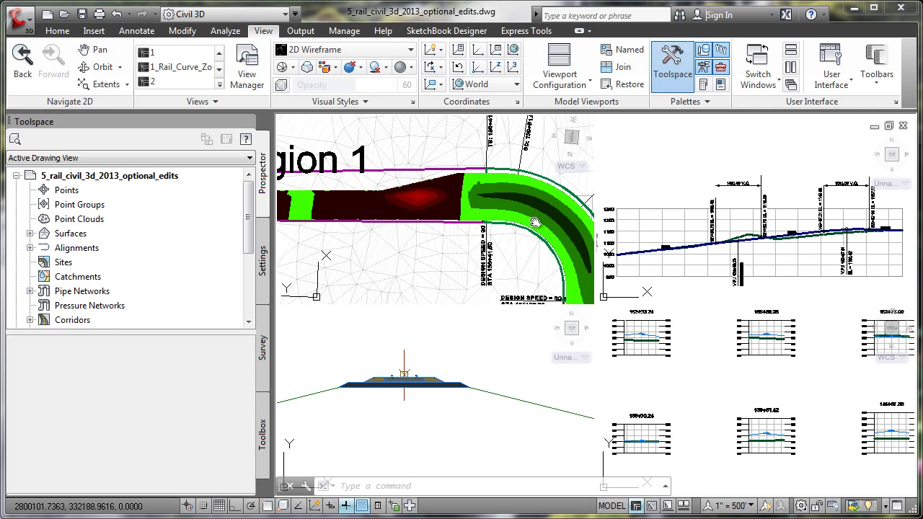
pyautogui.scroll(2, 535, 222)
pyautogui.click(466, 192)
pyautogui.rightClick(465, 192)
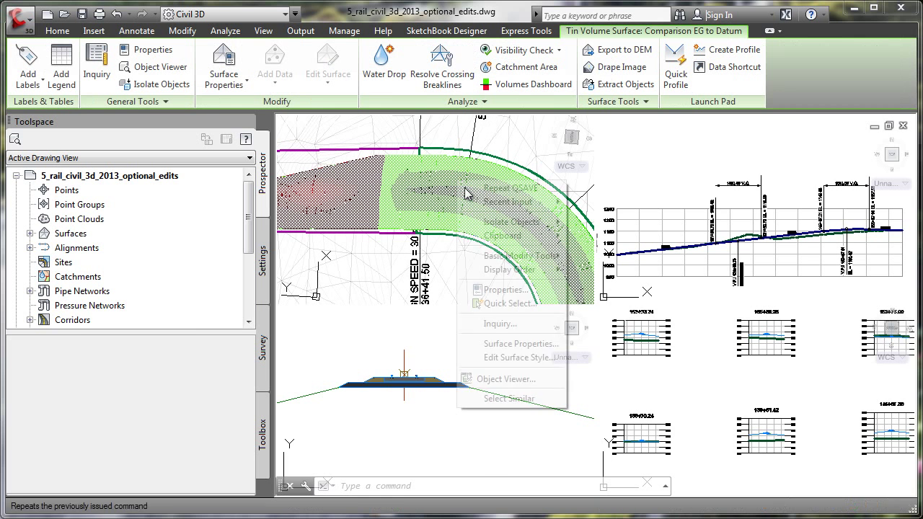
pyautogui.click(521, 343)
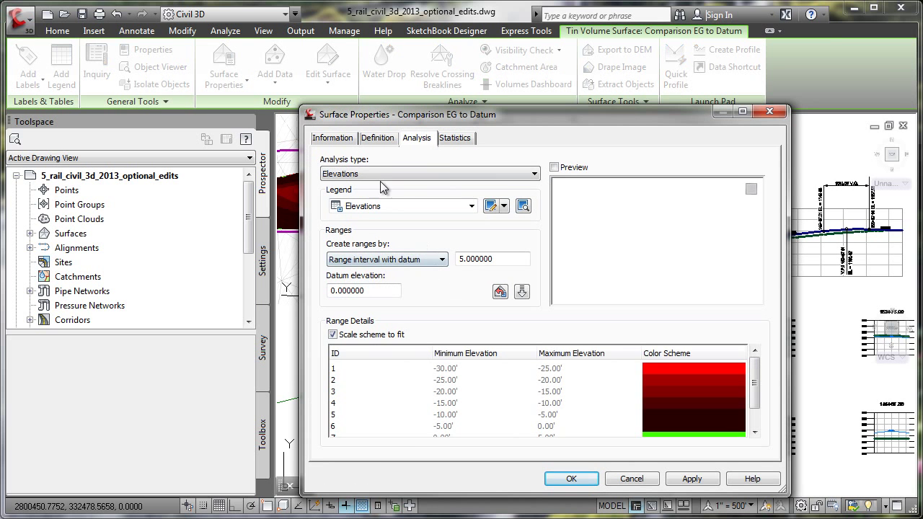
pyautogui.click(345, 139)
pyautogui.click(403, 285)
pyautogui.click(388, 299)
pyautogui.click(393, 286)
pyautogui.click(384, 311)
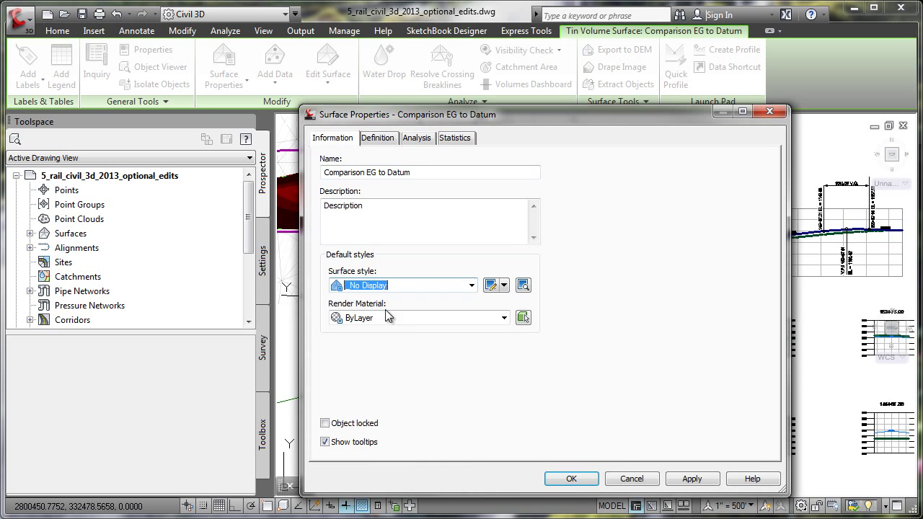
pyautogui.click(571, 480)
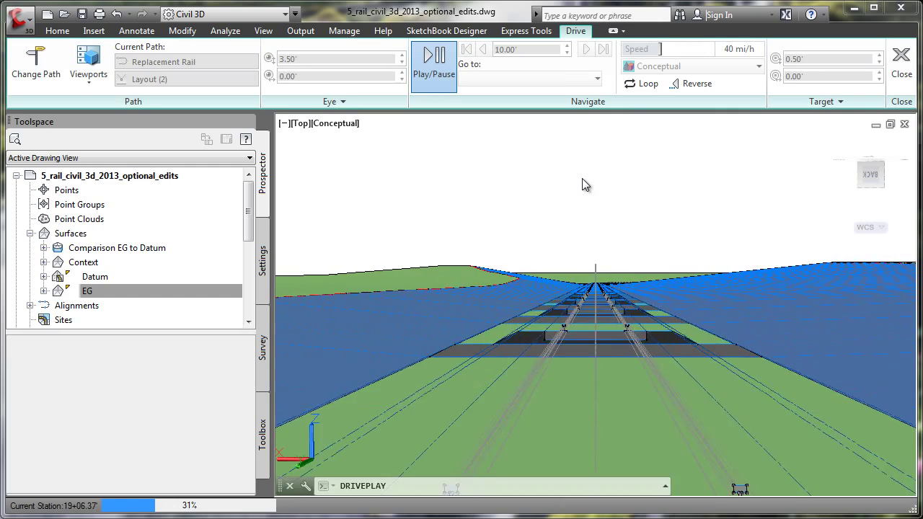